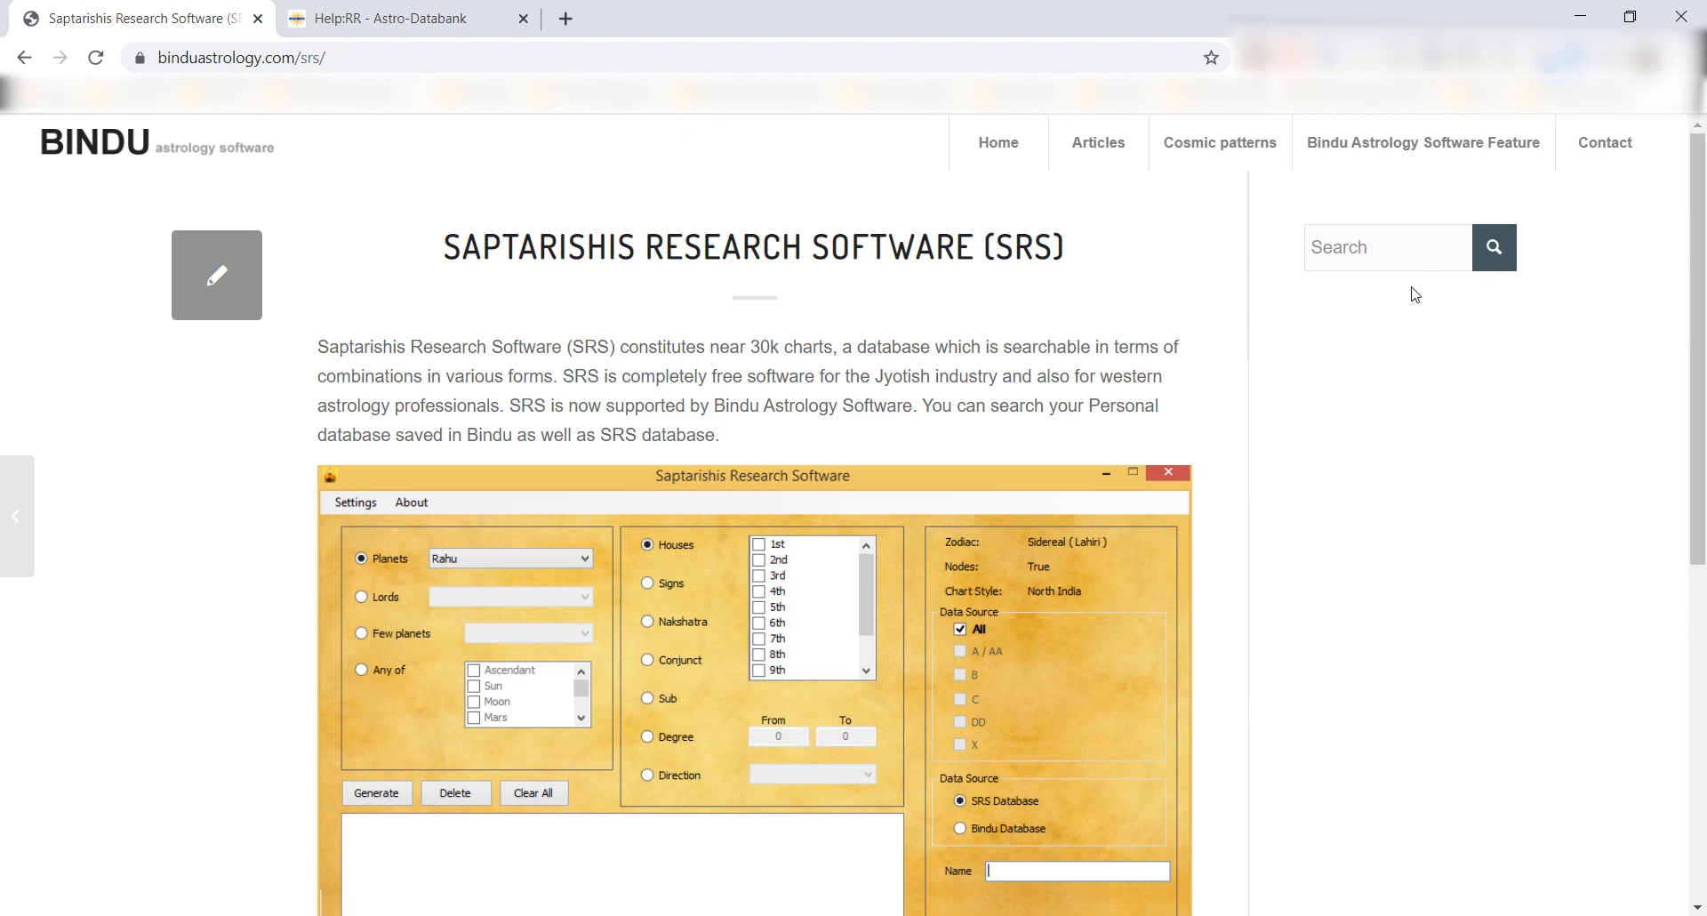
# - Examine the Saptarishis Research Software page, including its description, the program screenshot and the download section below it
pyautogui.scroll(-1, 1410, 311)
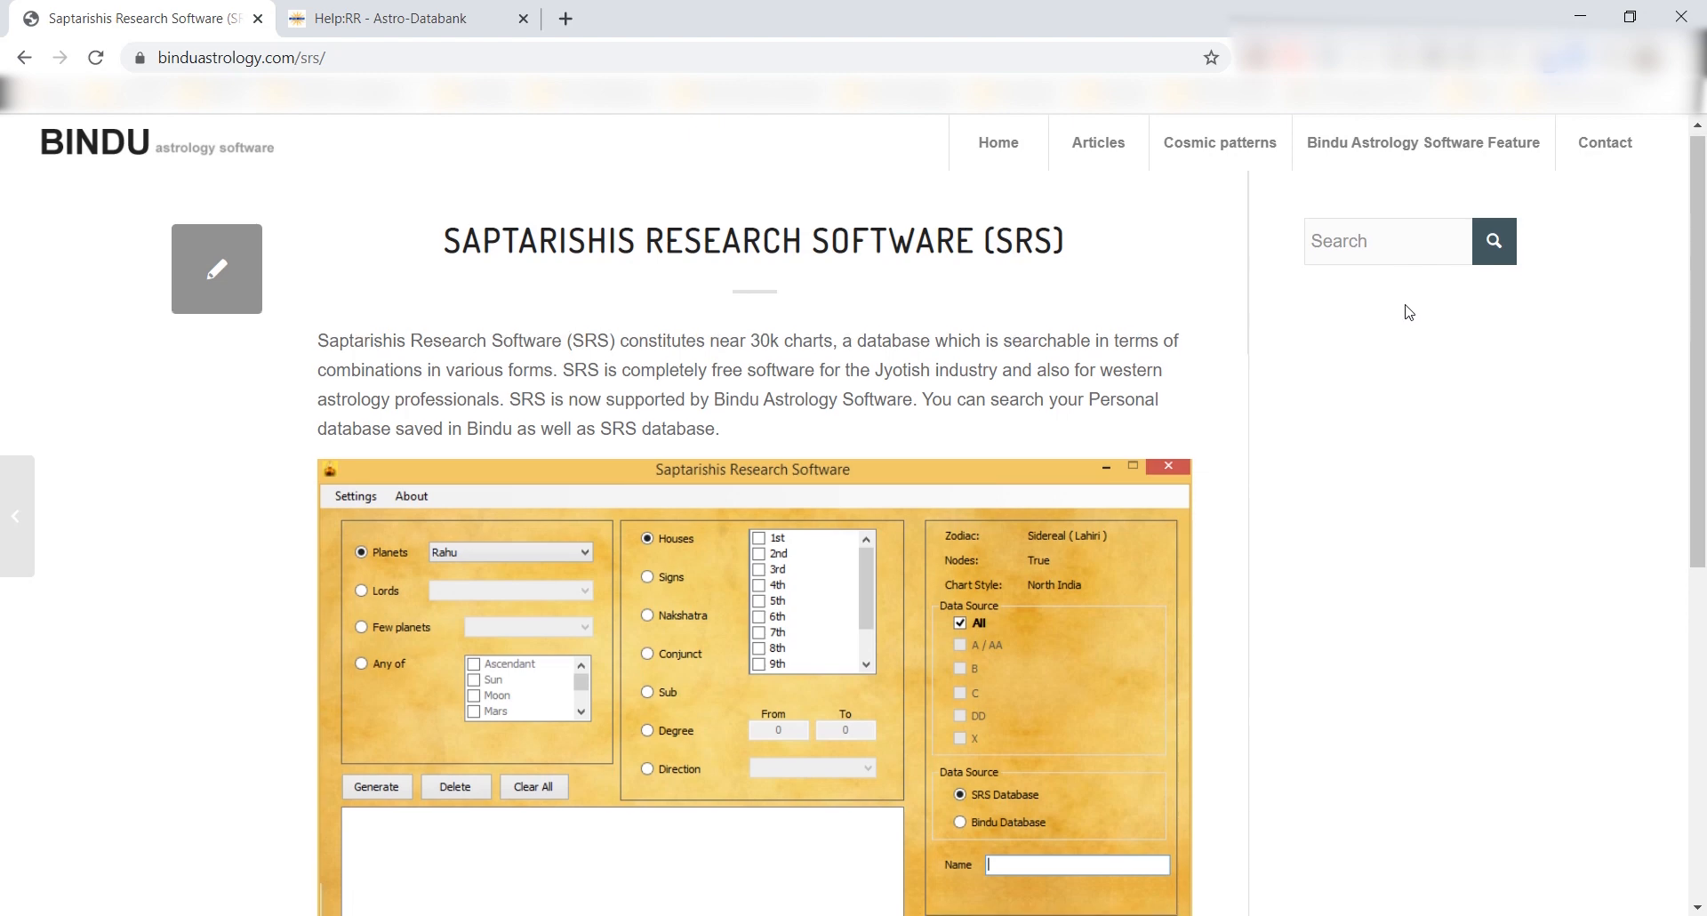
pyautogui.scroll(-1, 1409, 311)
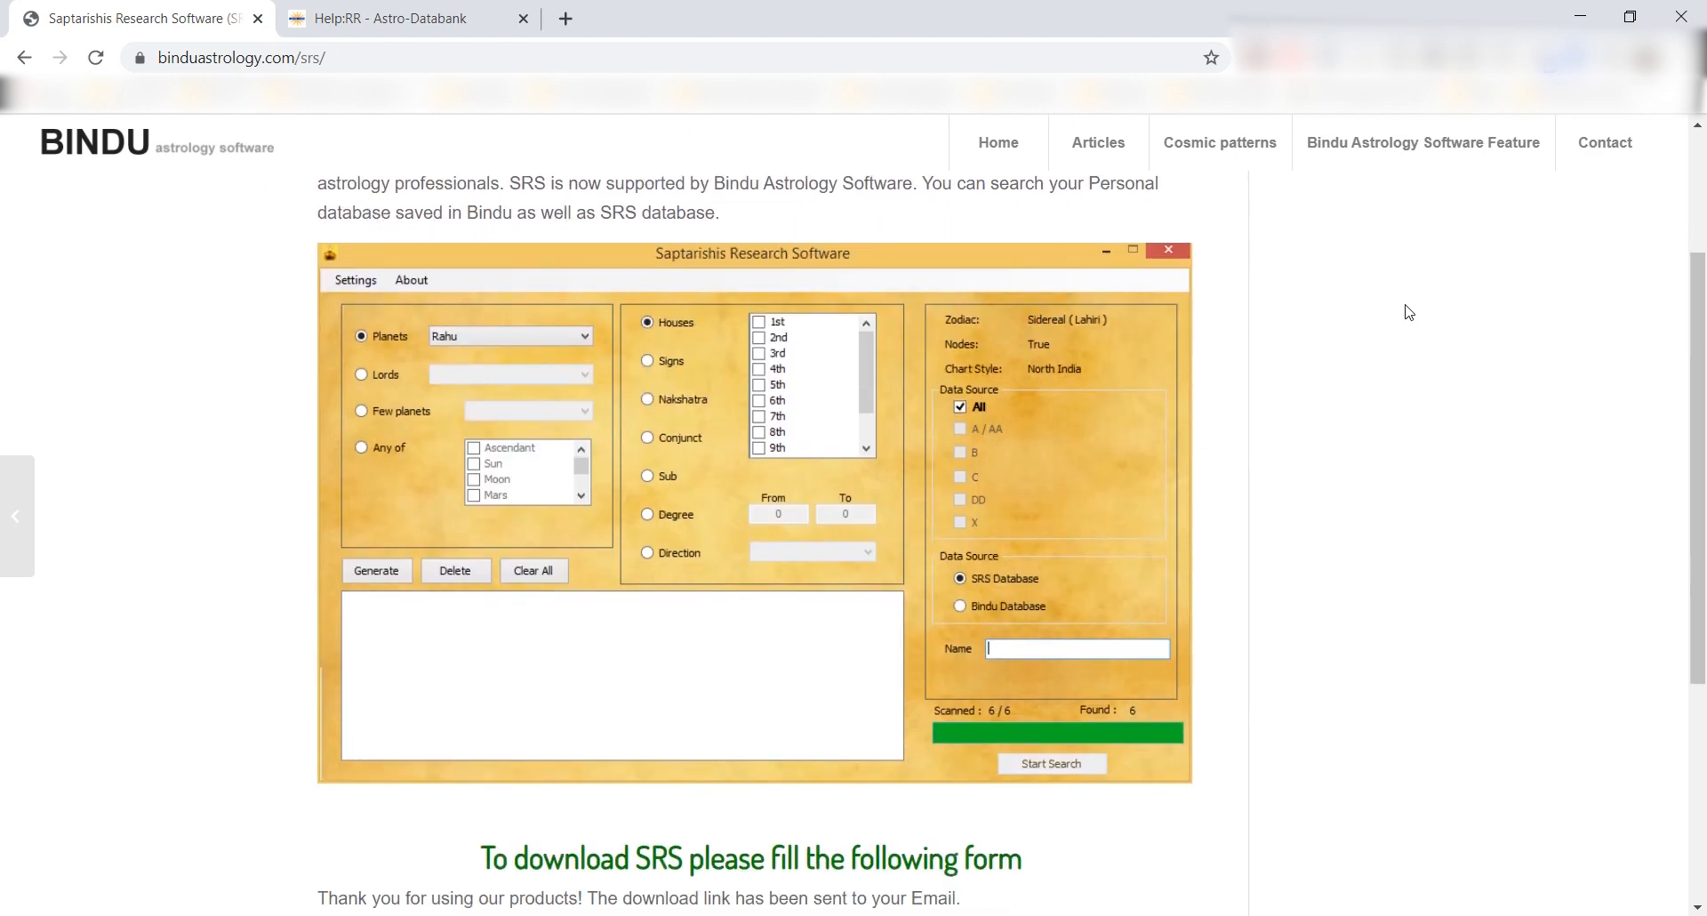
pyautogui.scroll(2, 1407, 311)
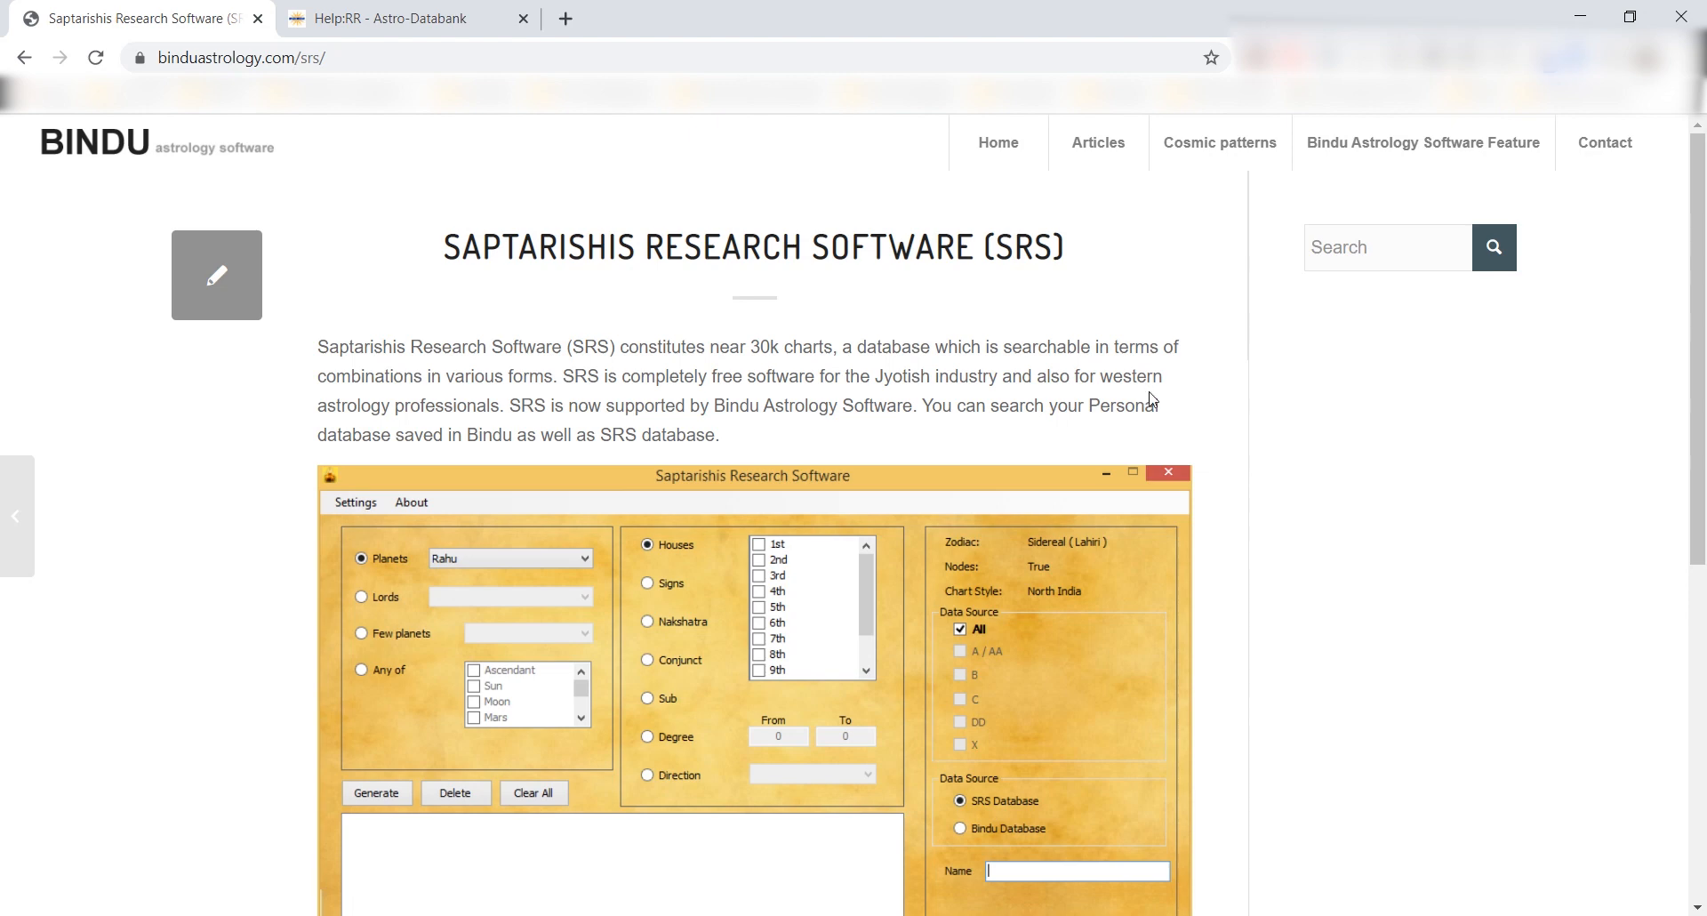
pyautogui.scroll(-6, 1148, 396)
pyautogui.scroll(-1, 1152, 392)
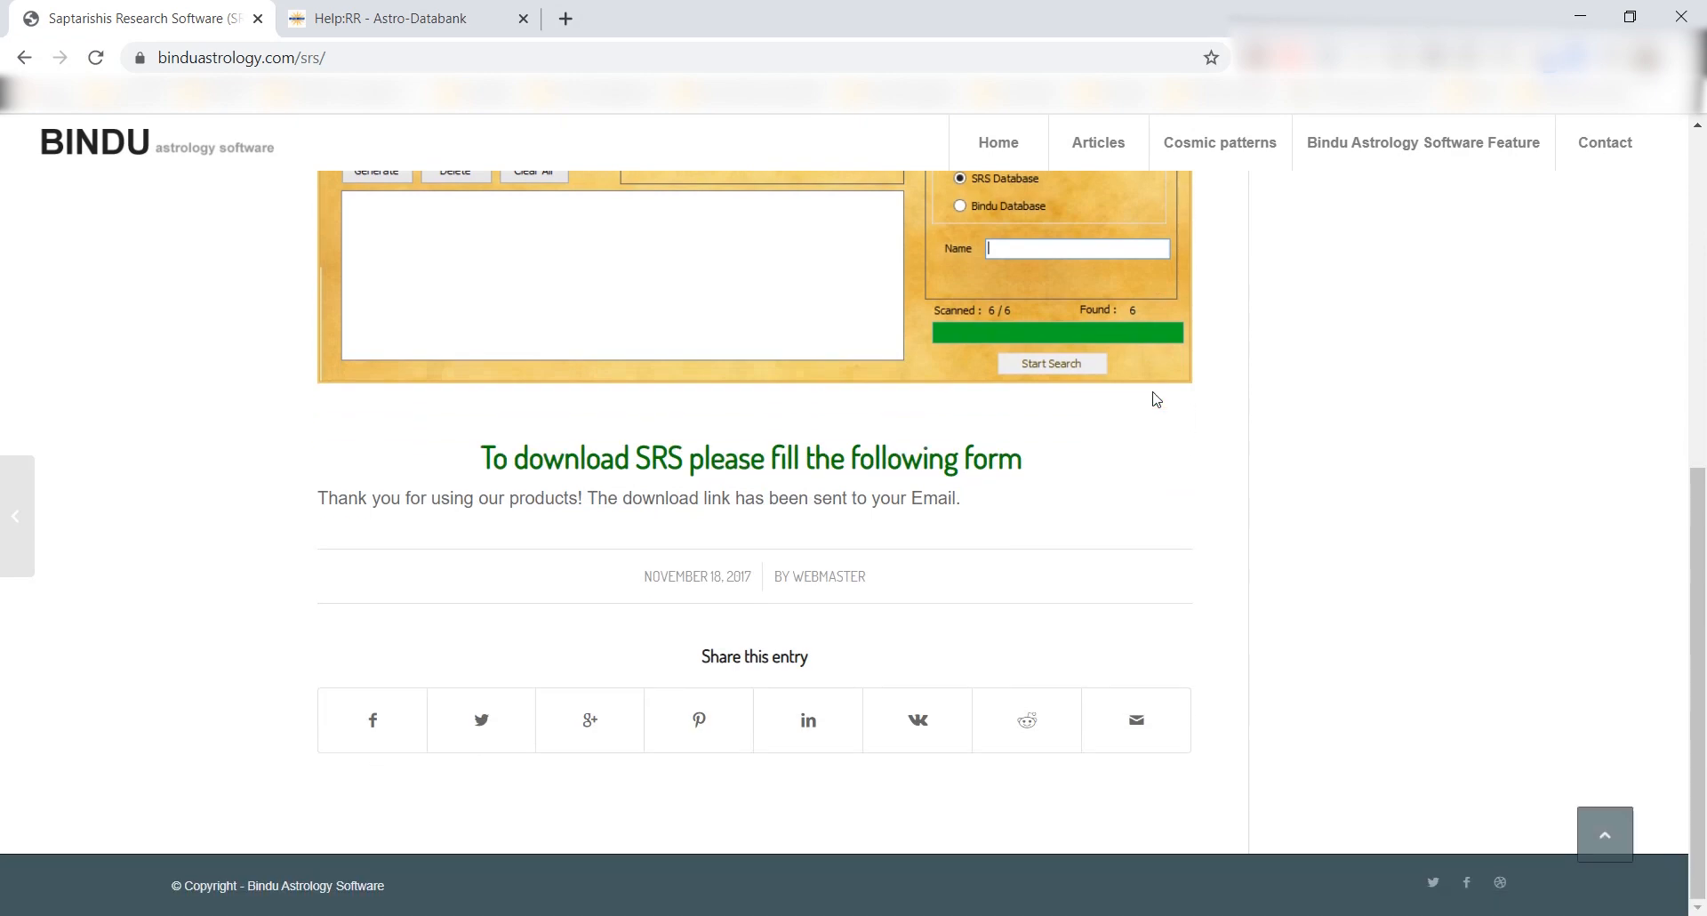
pyautogui.scroll(6, 1153, 392)
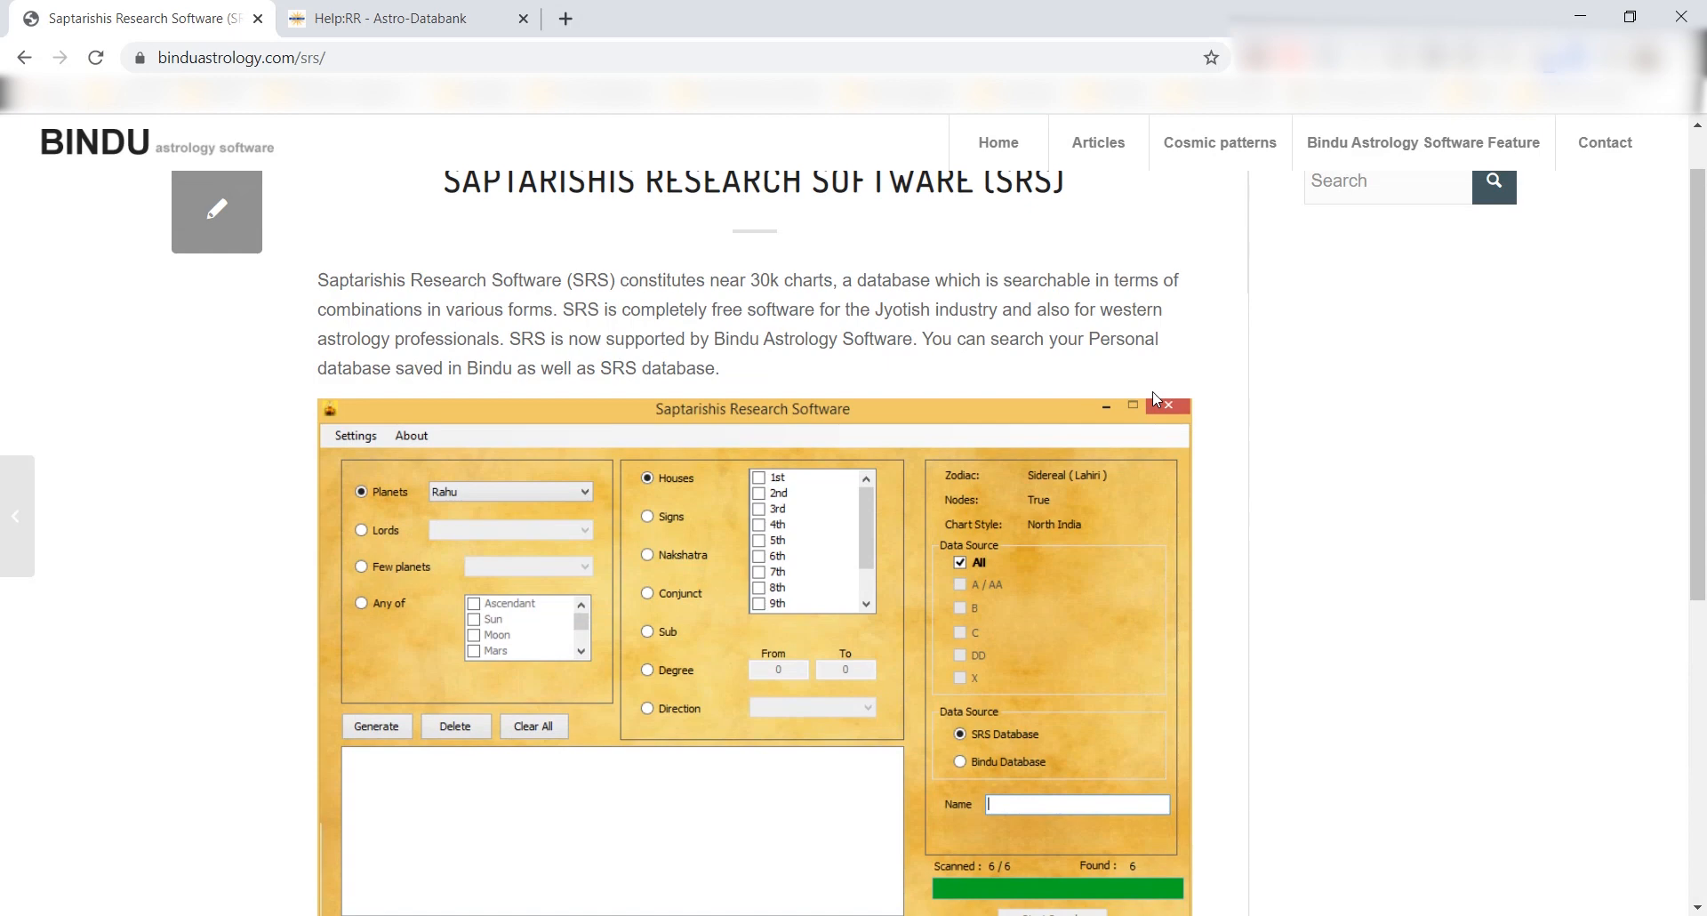
pyautogui.scroll(-7, 1154, 396)
pyautogui.scroll(7, 1154, 396)
pyautogui.scroll(1, 1154, 398)
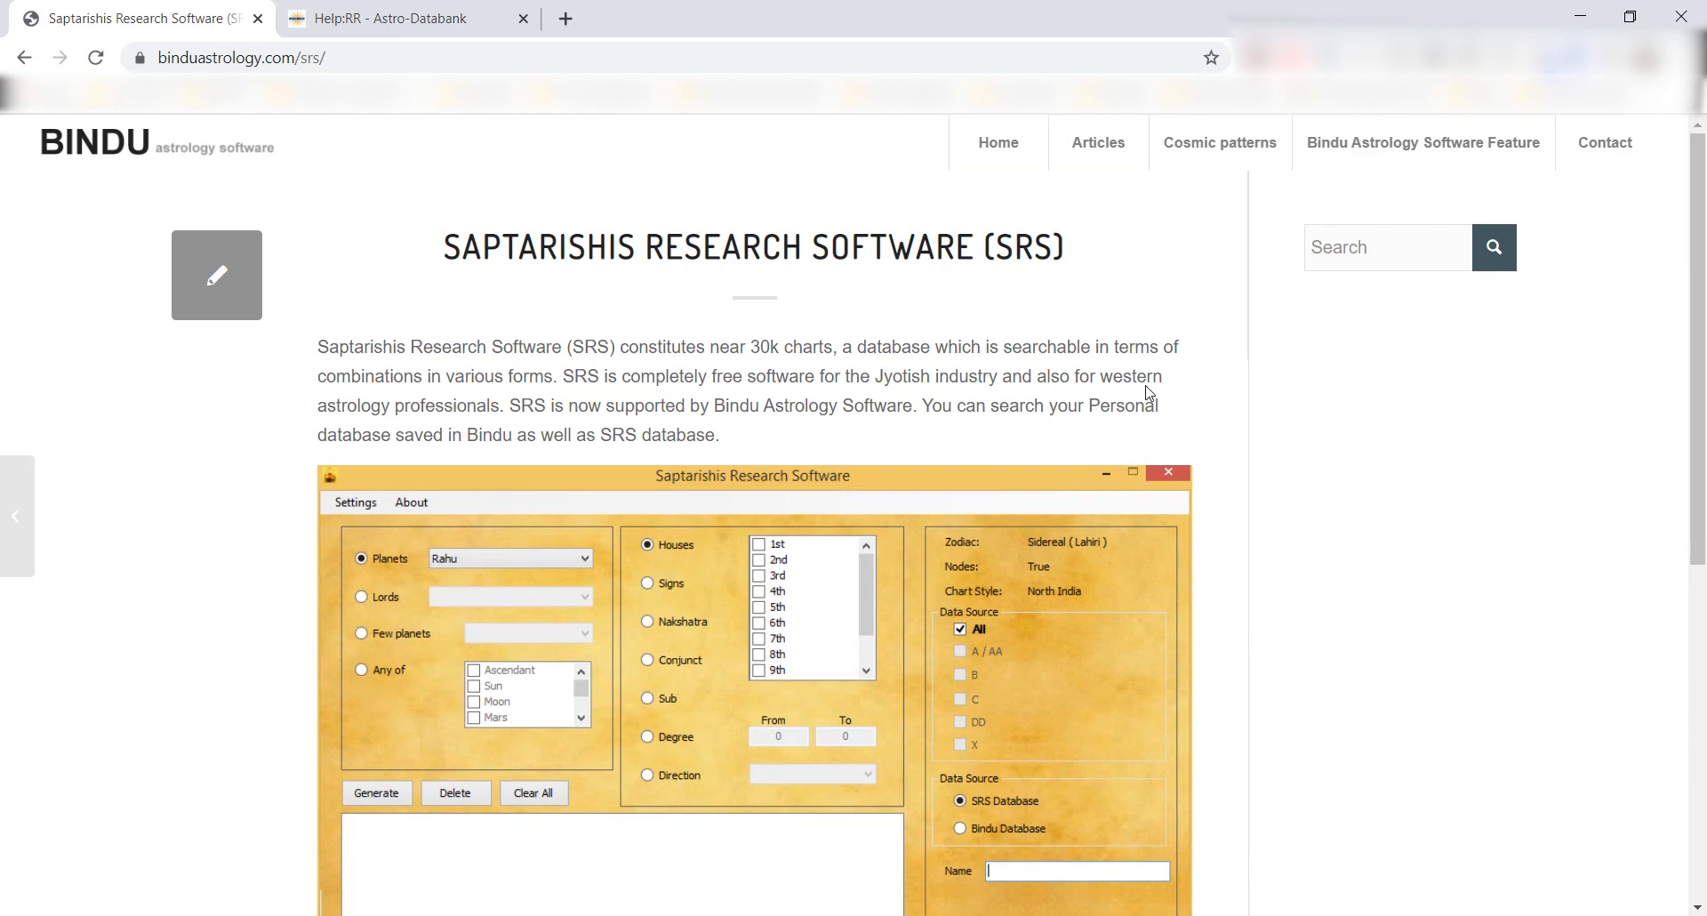
pyautogui.scroll(-7, 1148, 394)
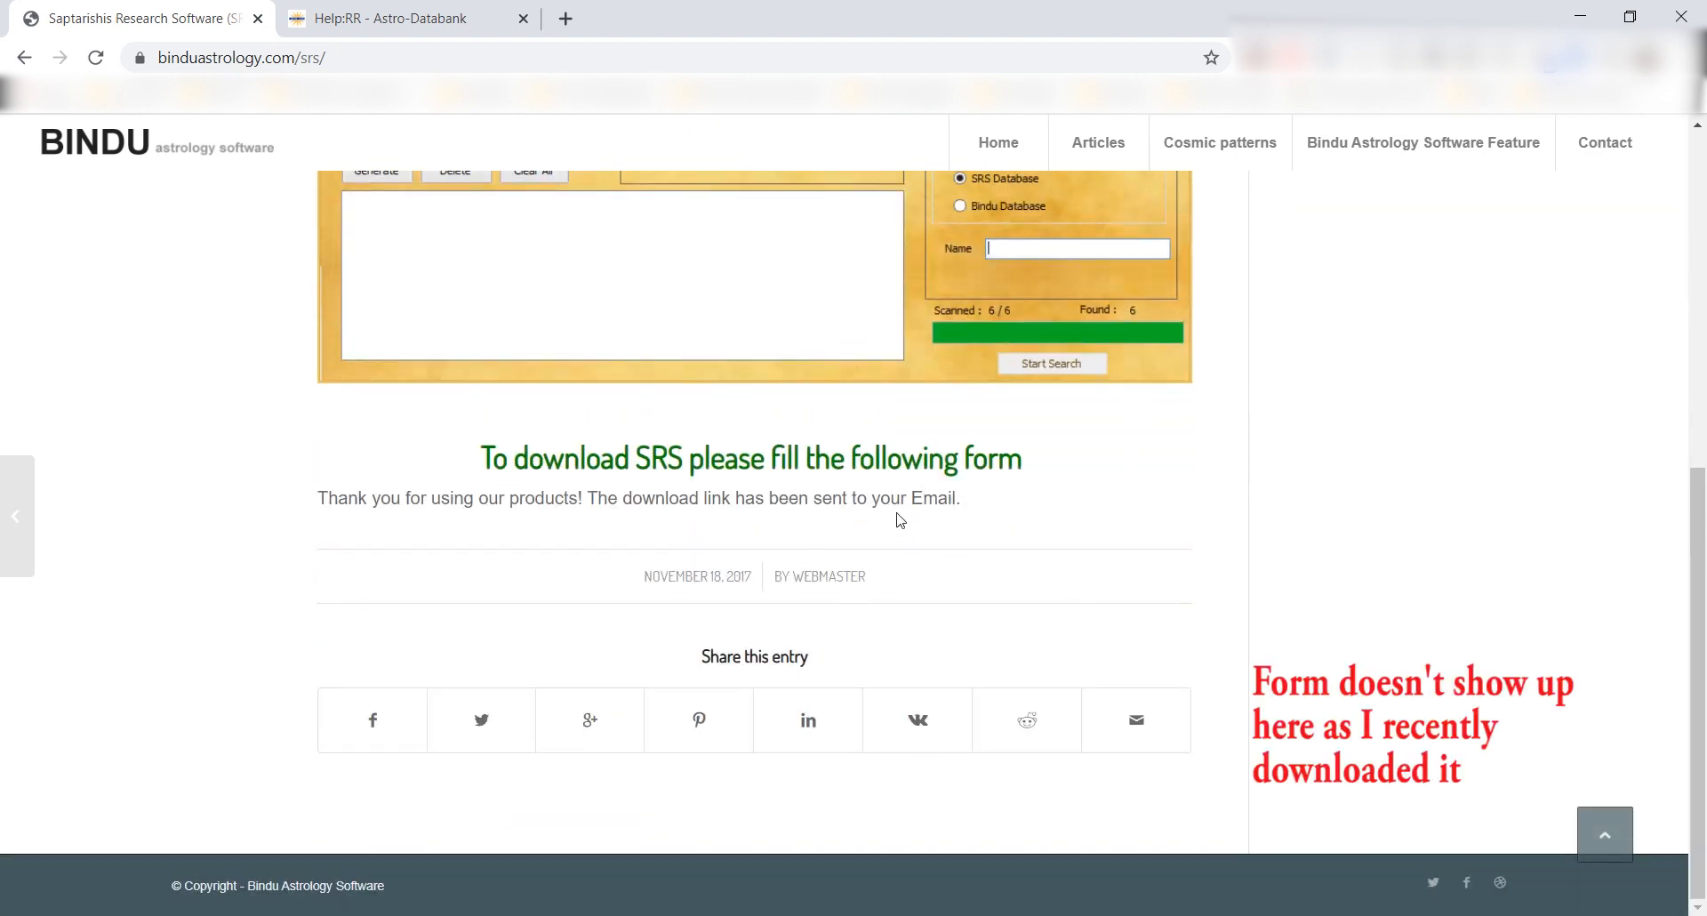
pyautogui.scroll(5, 888, 526)
pyautogui.scroll(1, 888, 526)
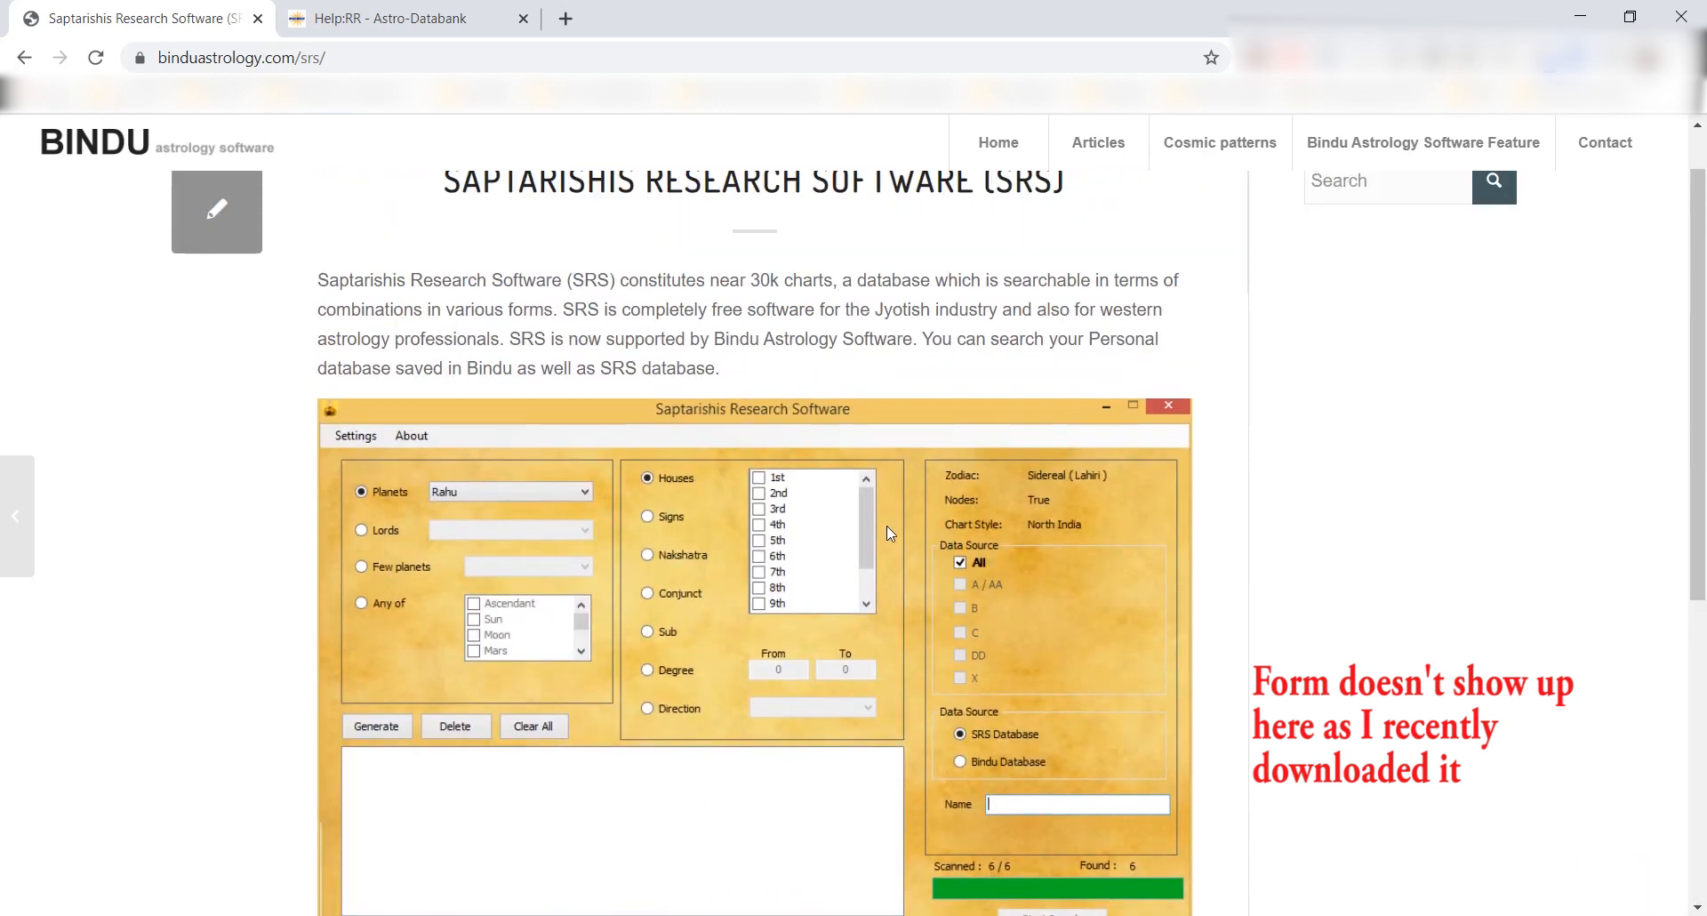
pyautogui.scroll(-5, 888, 526)
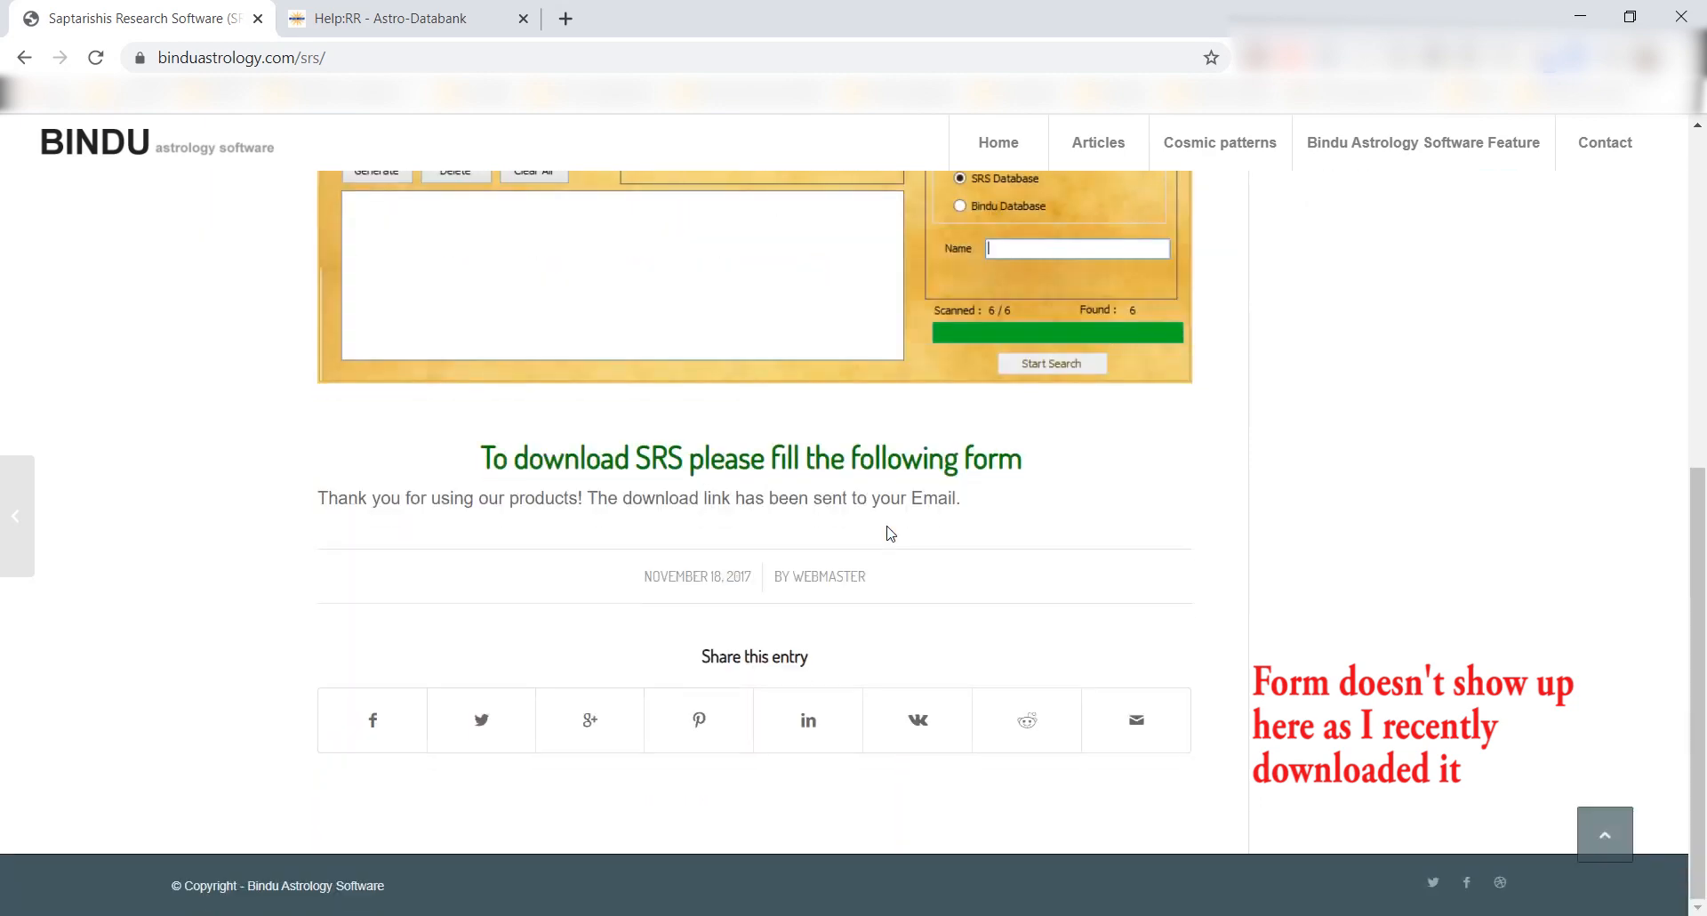
pyautogui.scroll(6, 806, 534)
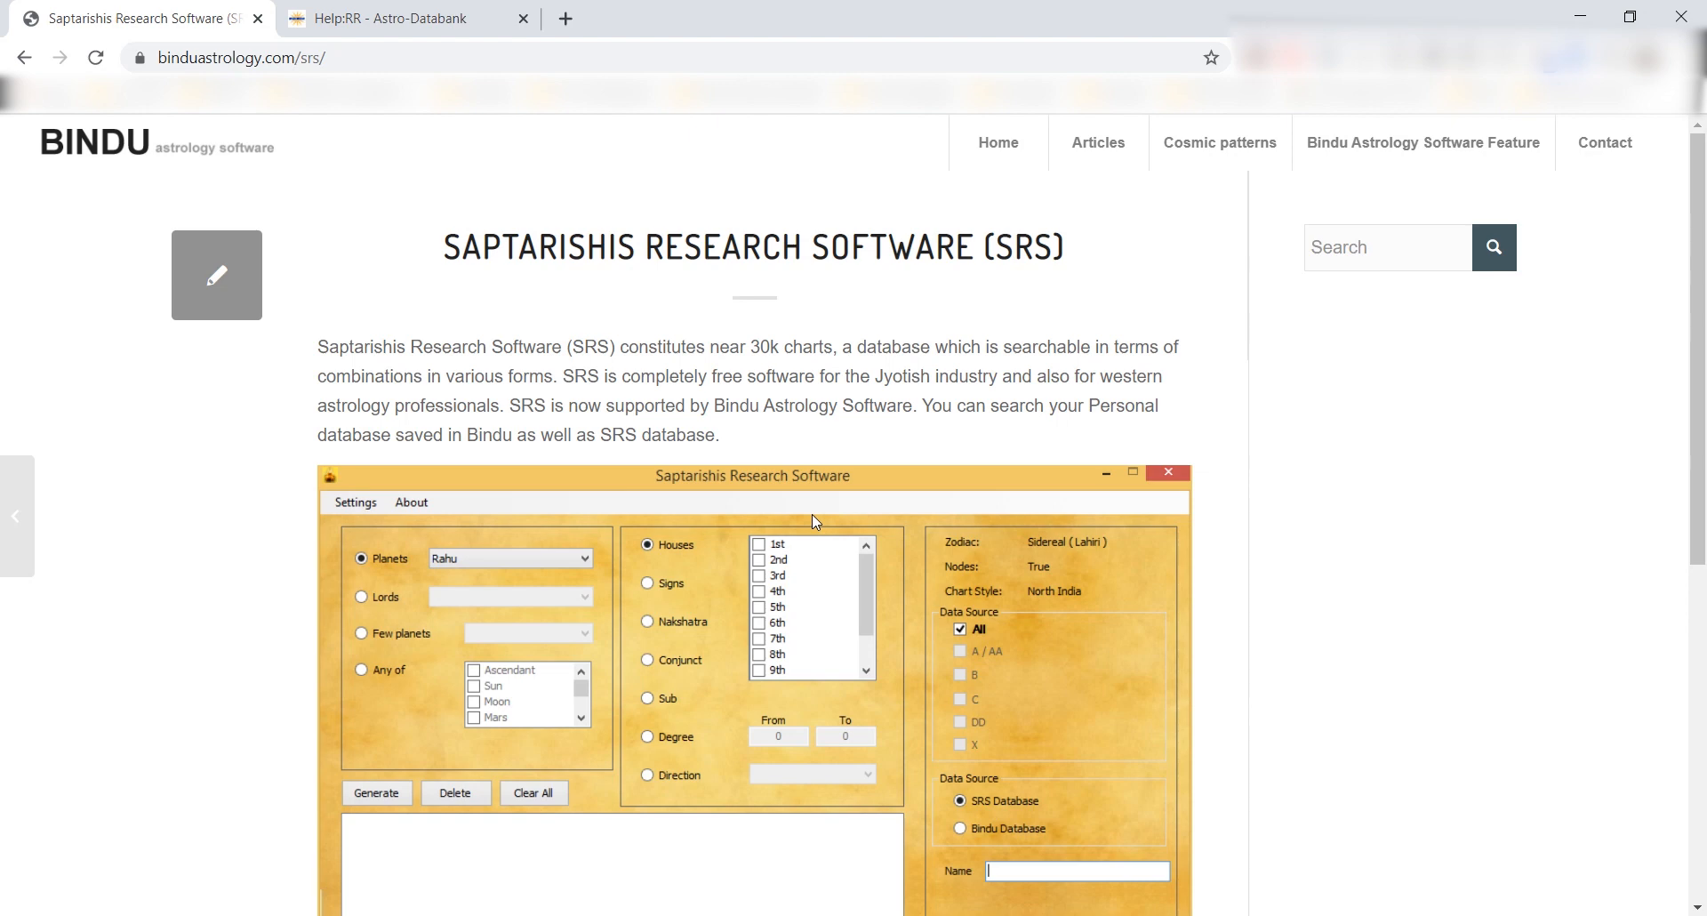
pyautogui.scroll(-1, 813, 516)
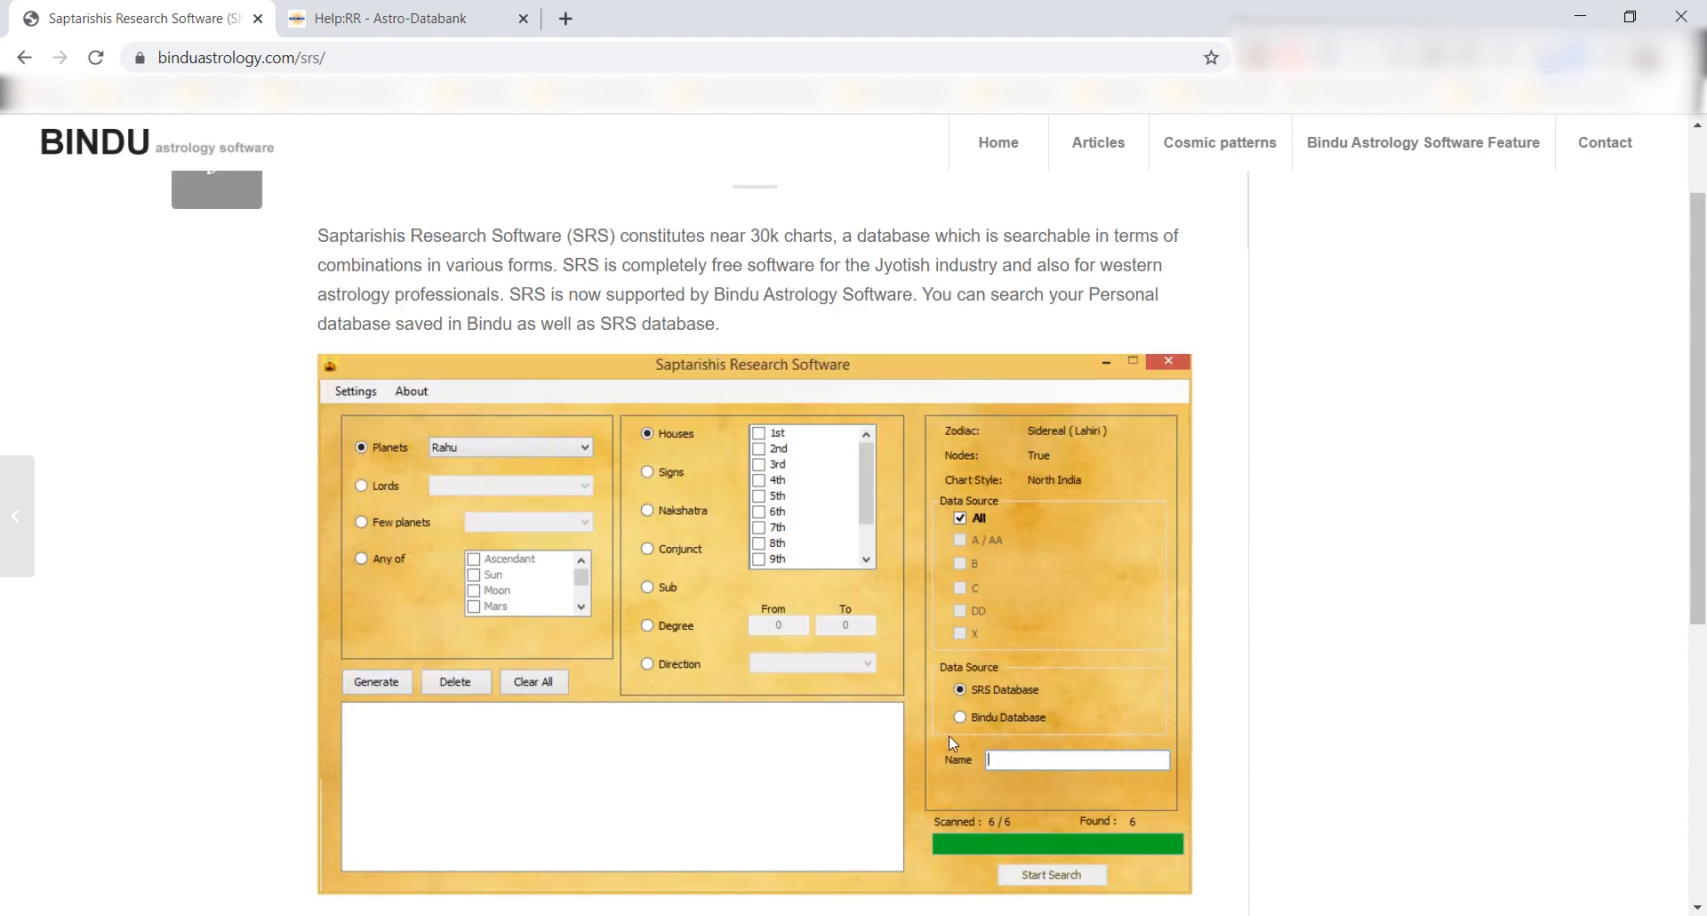
# - Switch to Saptarishis Research Software and choose Moon as the planet for the first search condition
pyautogui.hotkey('alt', 'Tab')
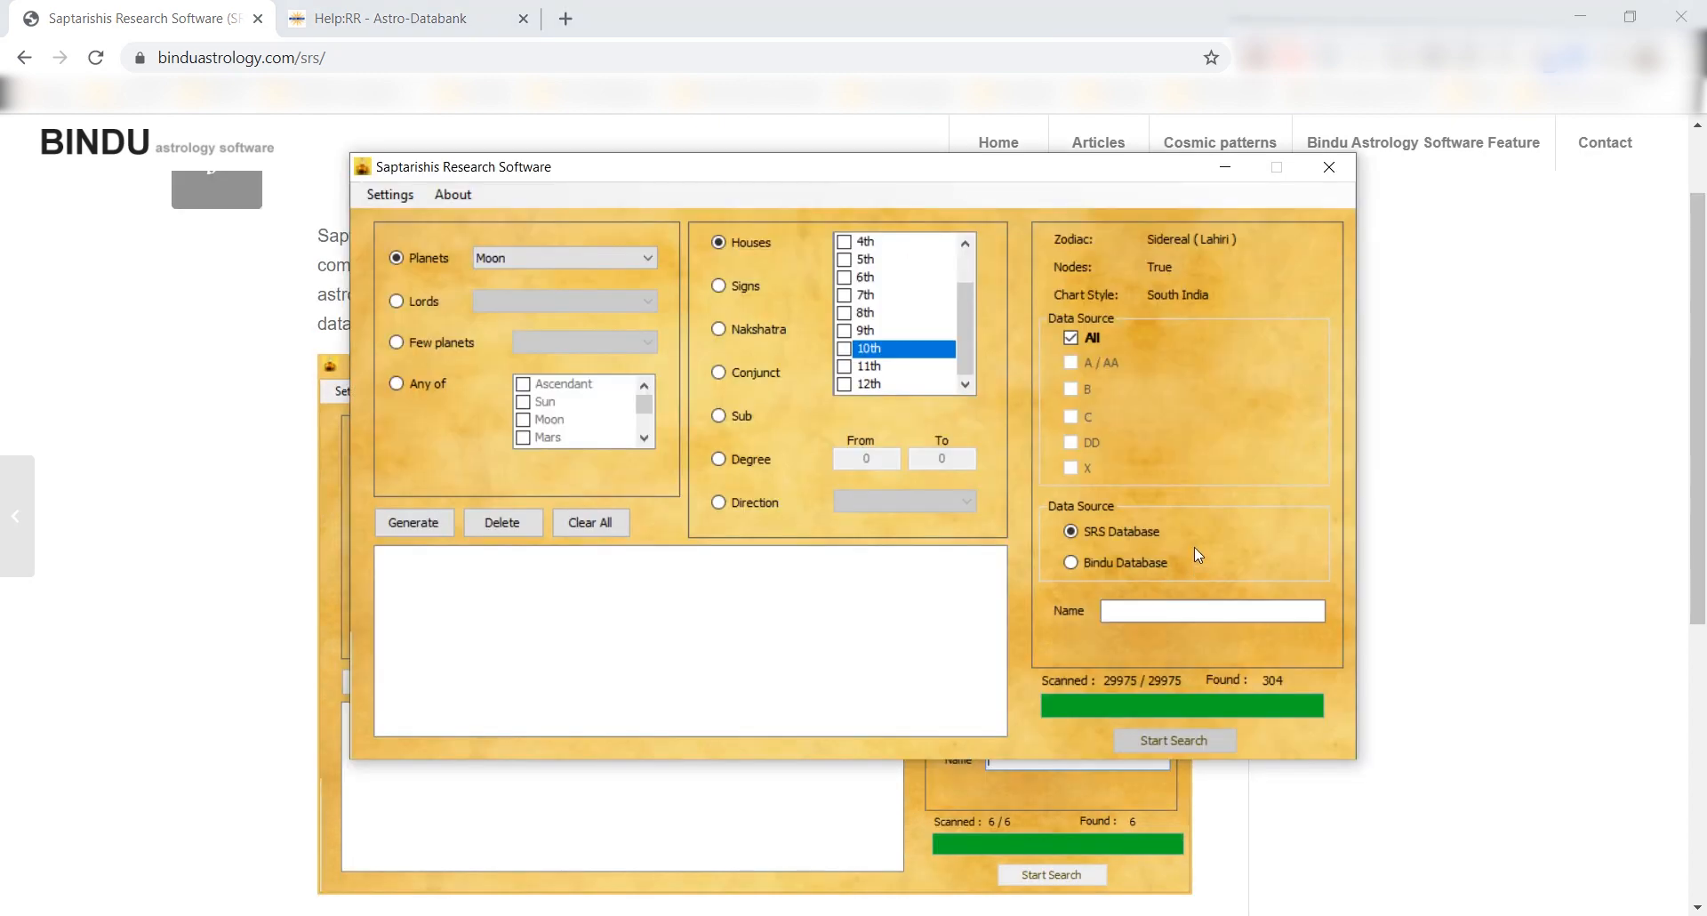
pyautogui.moveTo(609, 166); pyautogui.dragTo(674, 169)
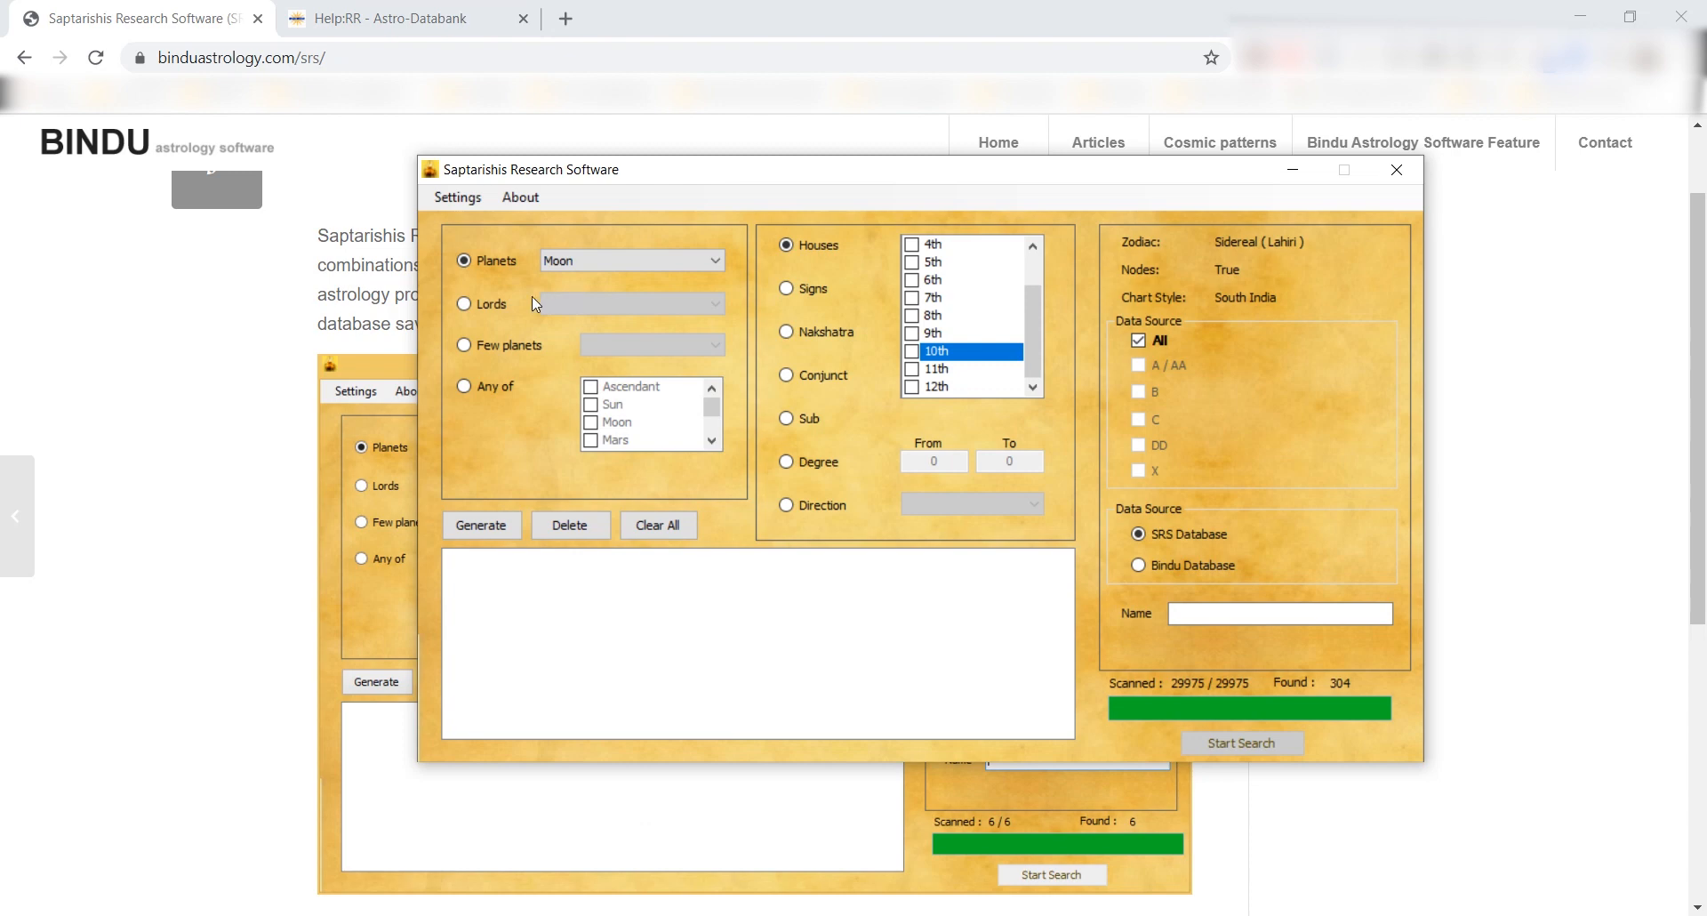
pyautogui.scroll(2, 921, 280)
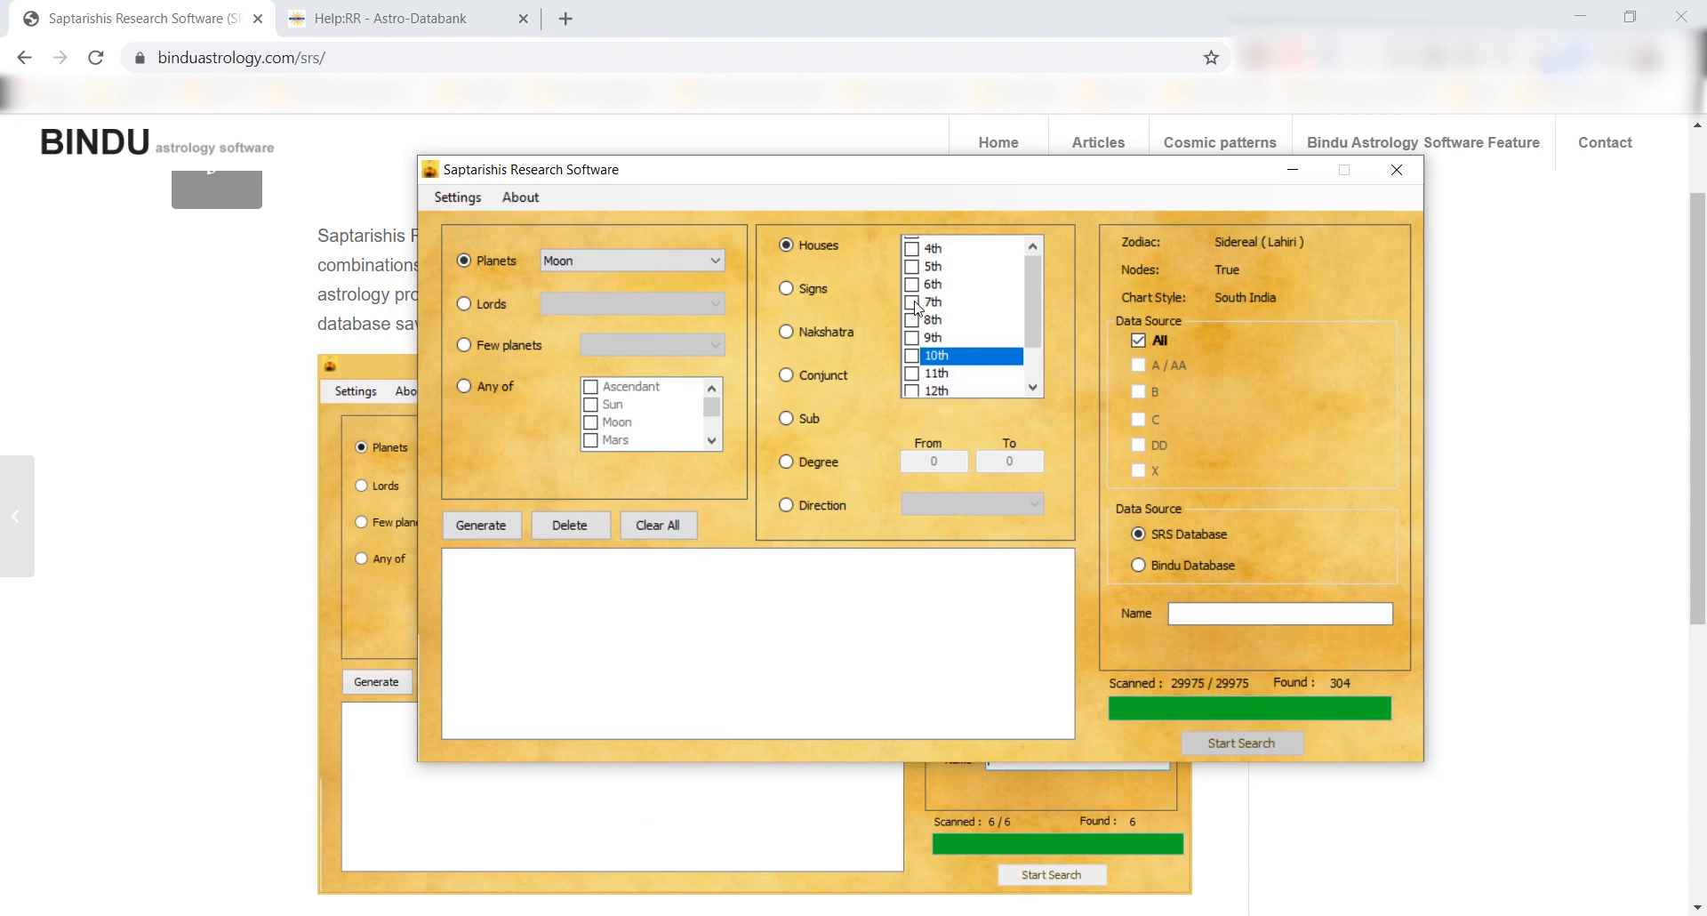
pyautogui.click(642, 261)
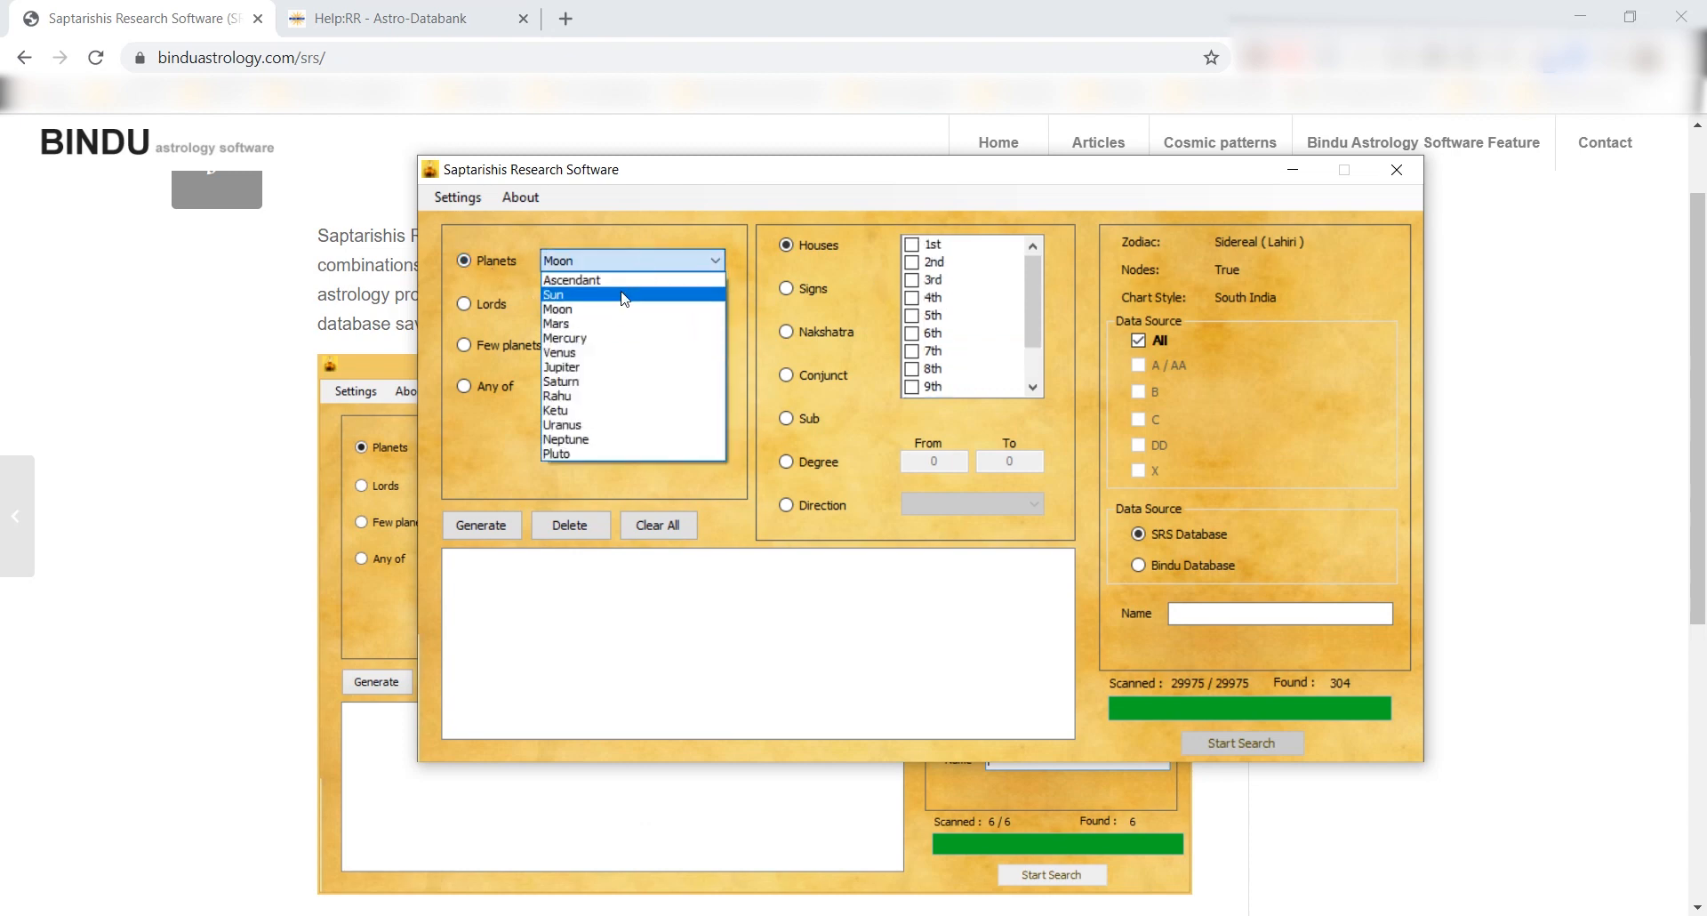
pyautogui.click(619, 309)
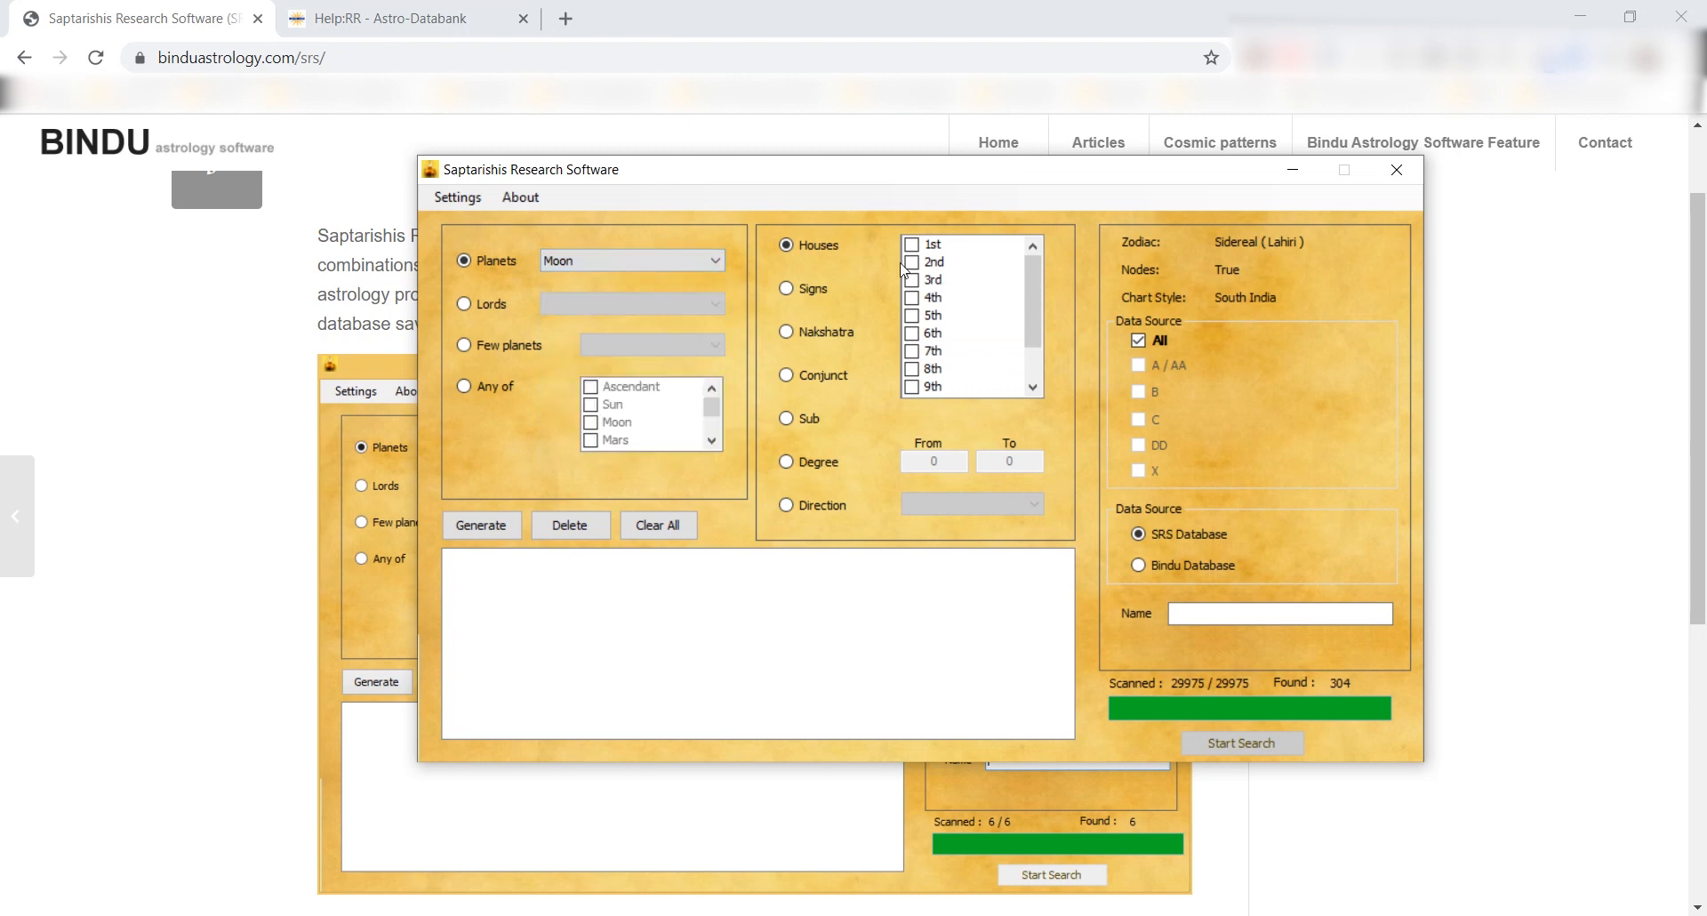
# - Select the 1st, 4th, 7th and 10th houses for the Moon and generate the search condition
pyautogui.click(918, 250)
pyautogui.click(912, 244)
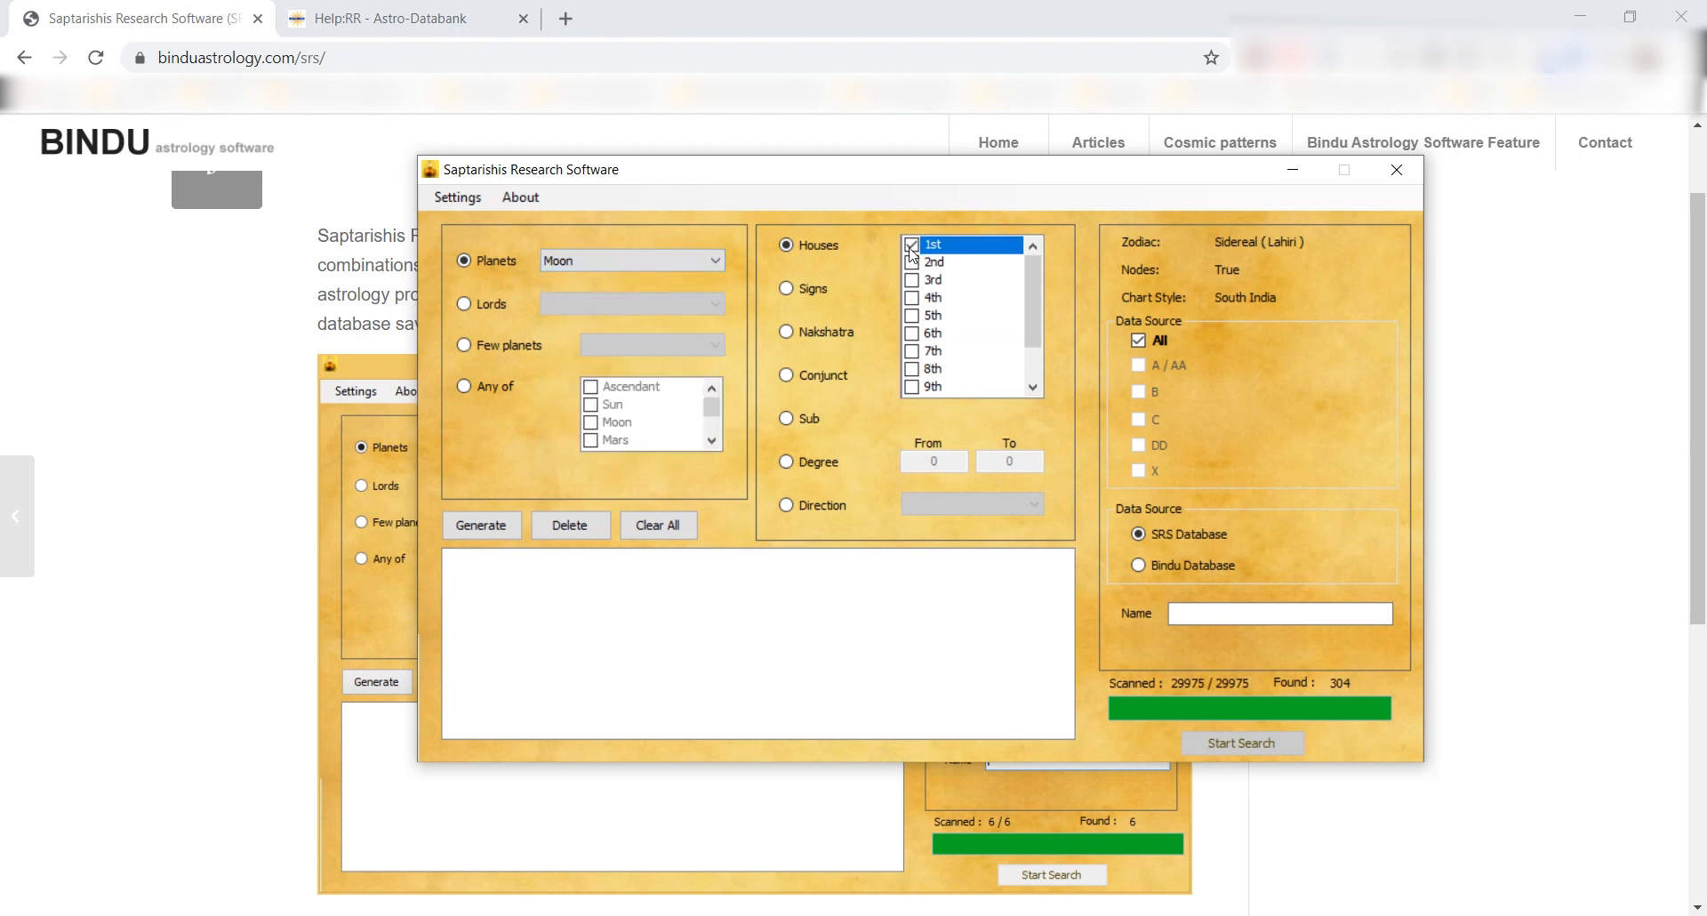
pyautogui.click(913, 298)
pyautogui.click(912, 299)
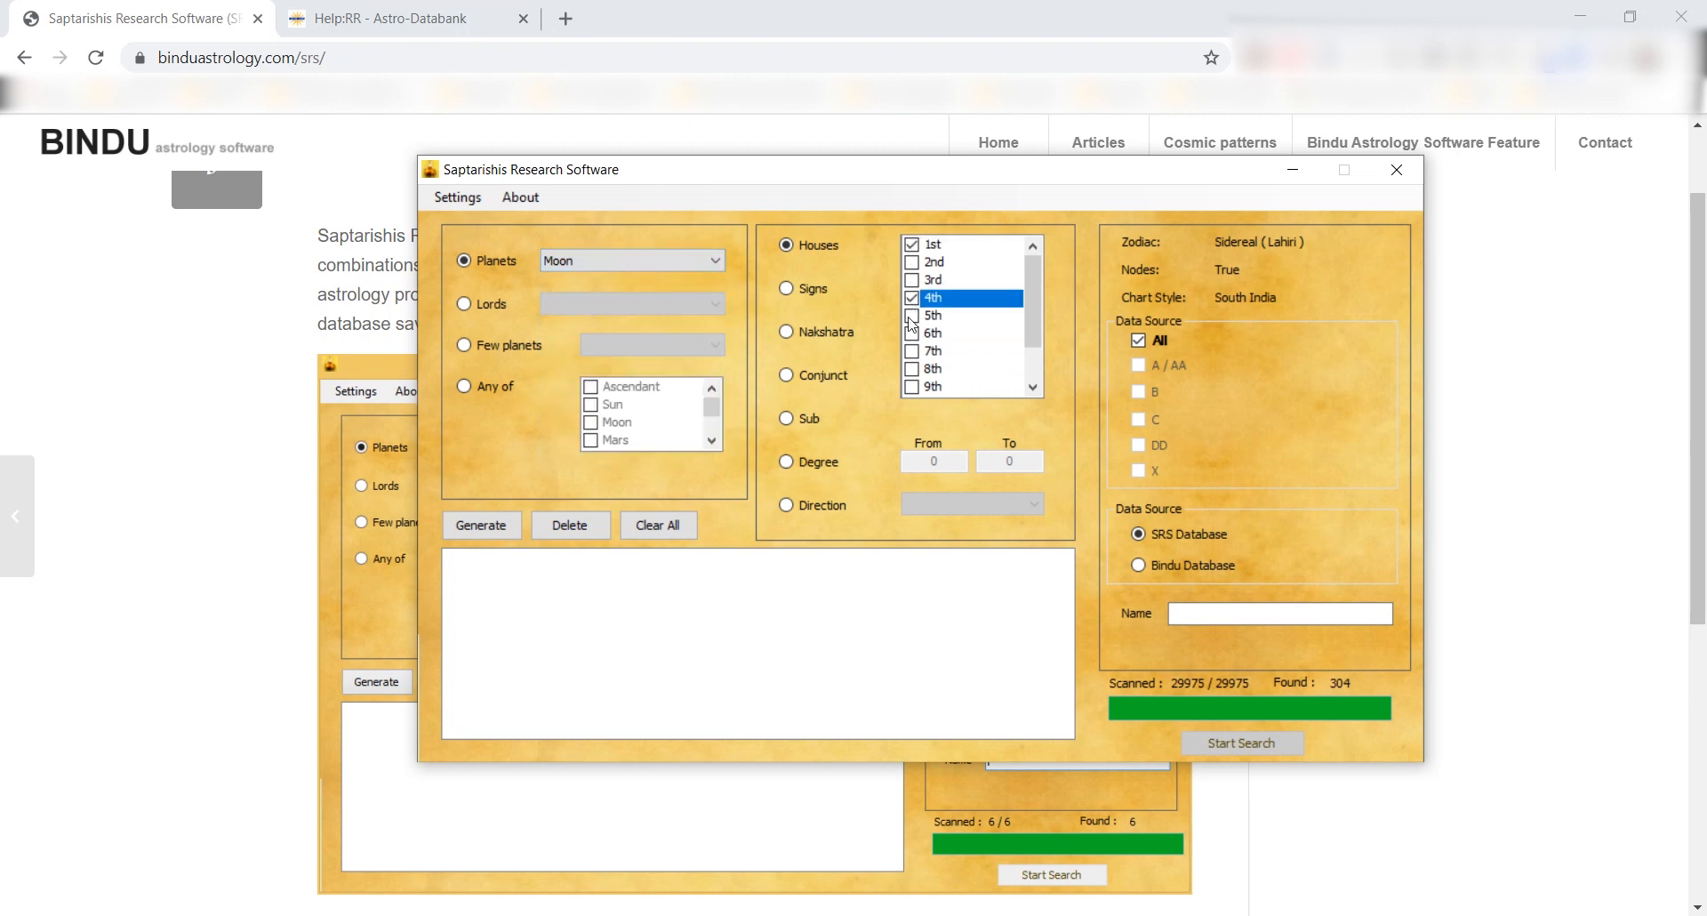
pyautogui.click(912, 352)
pyautogui.click(911, 352)
pyautogui.scroll(-1, 914, 355)
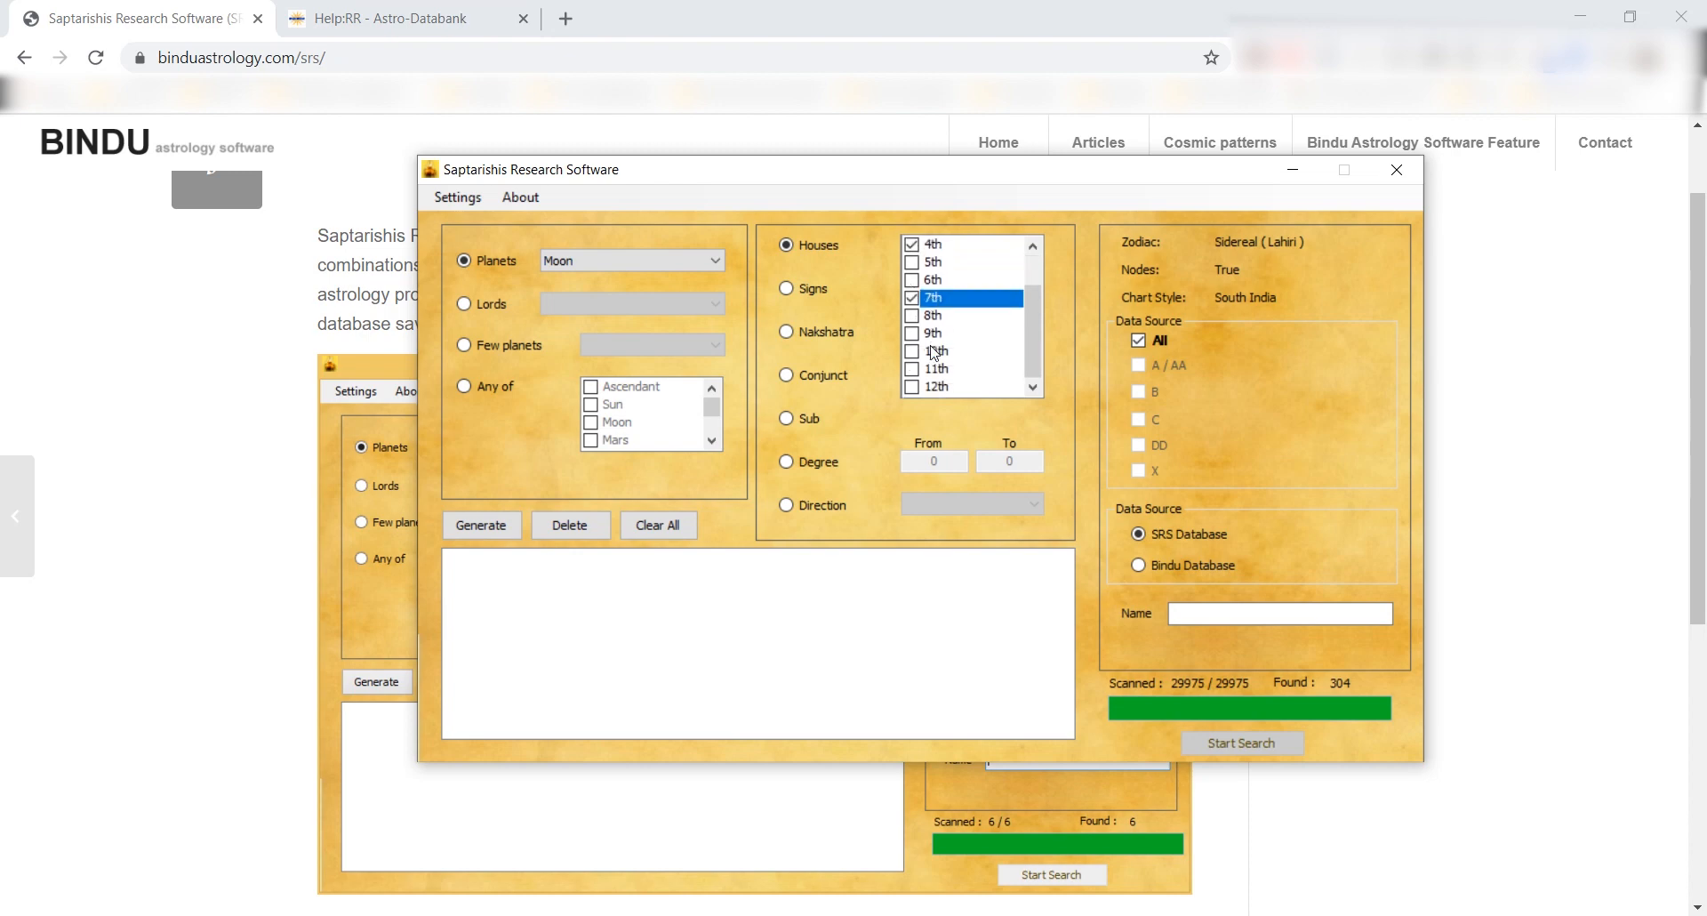
pyautogui.click(916, 354)
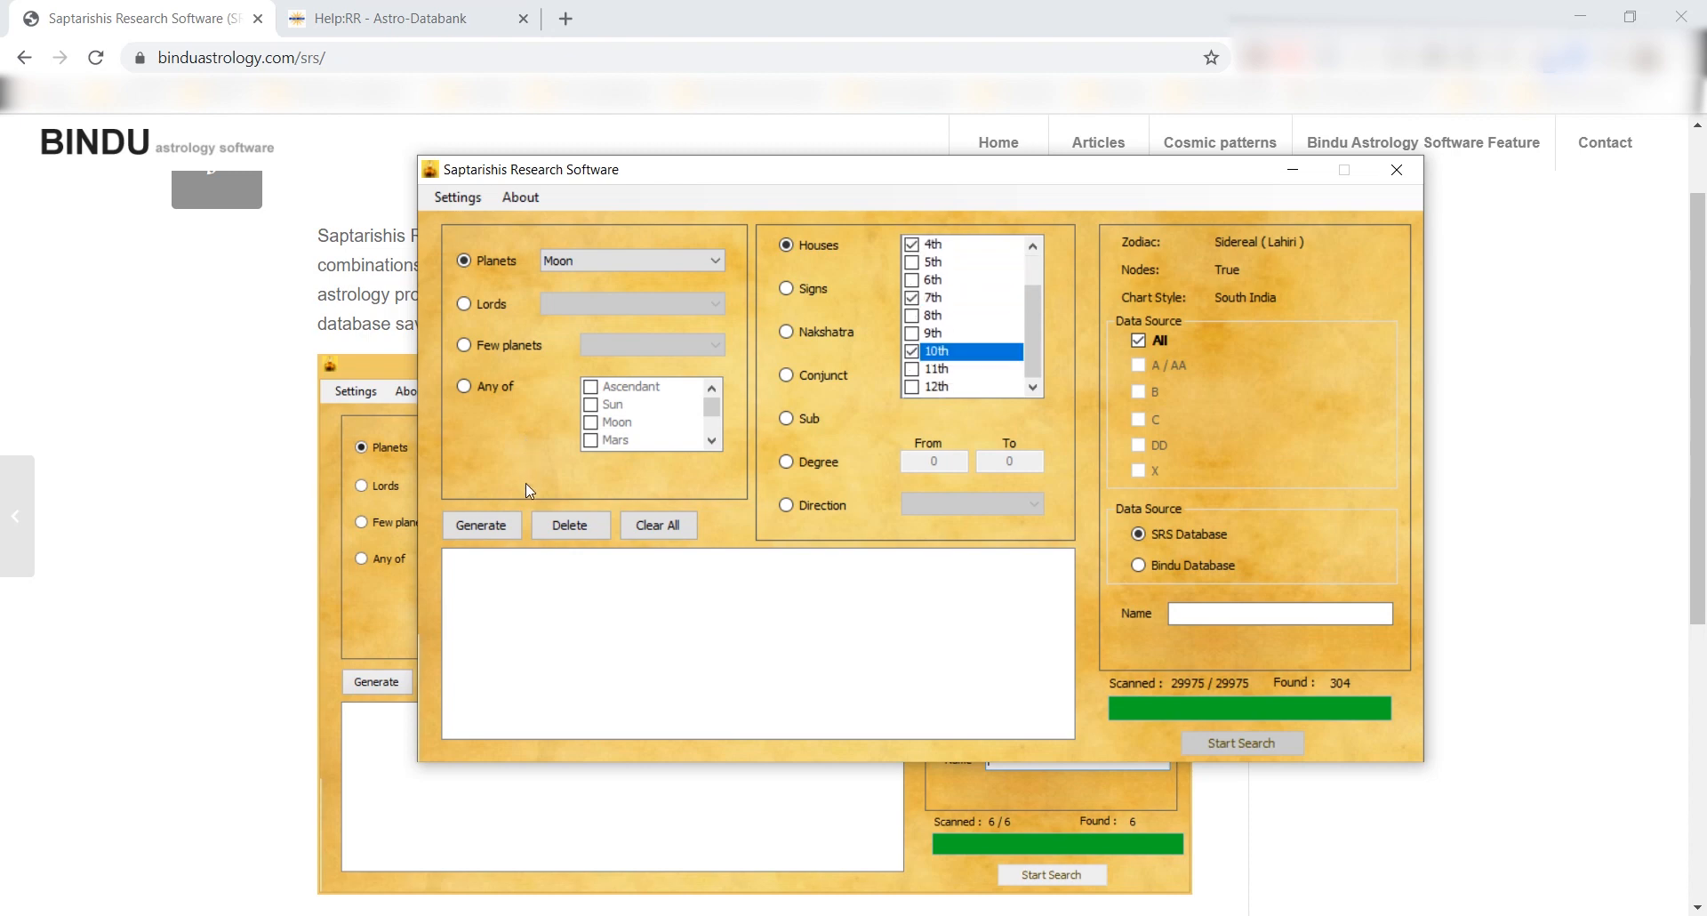
pyautogui.click(501, 527)
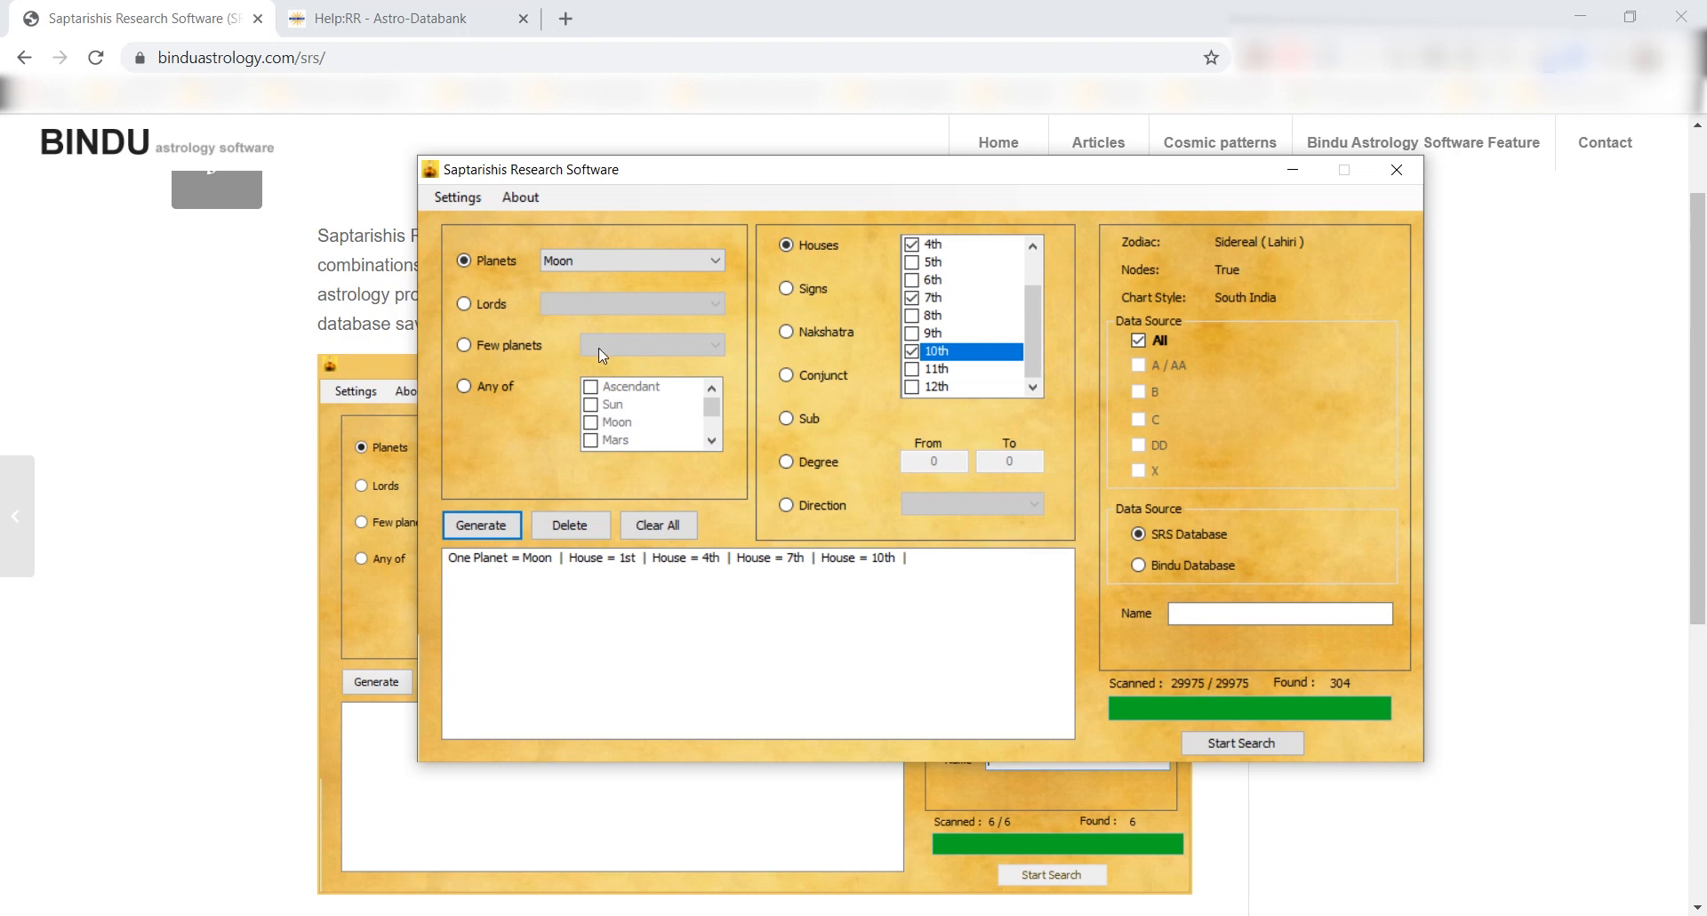
# - Generate a second search condition placing Mercury in the 1st, 4th, 7th or 10th house
pyautogui.click(667, 263)
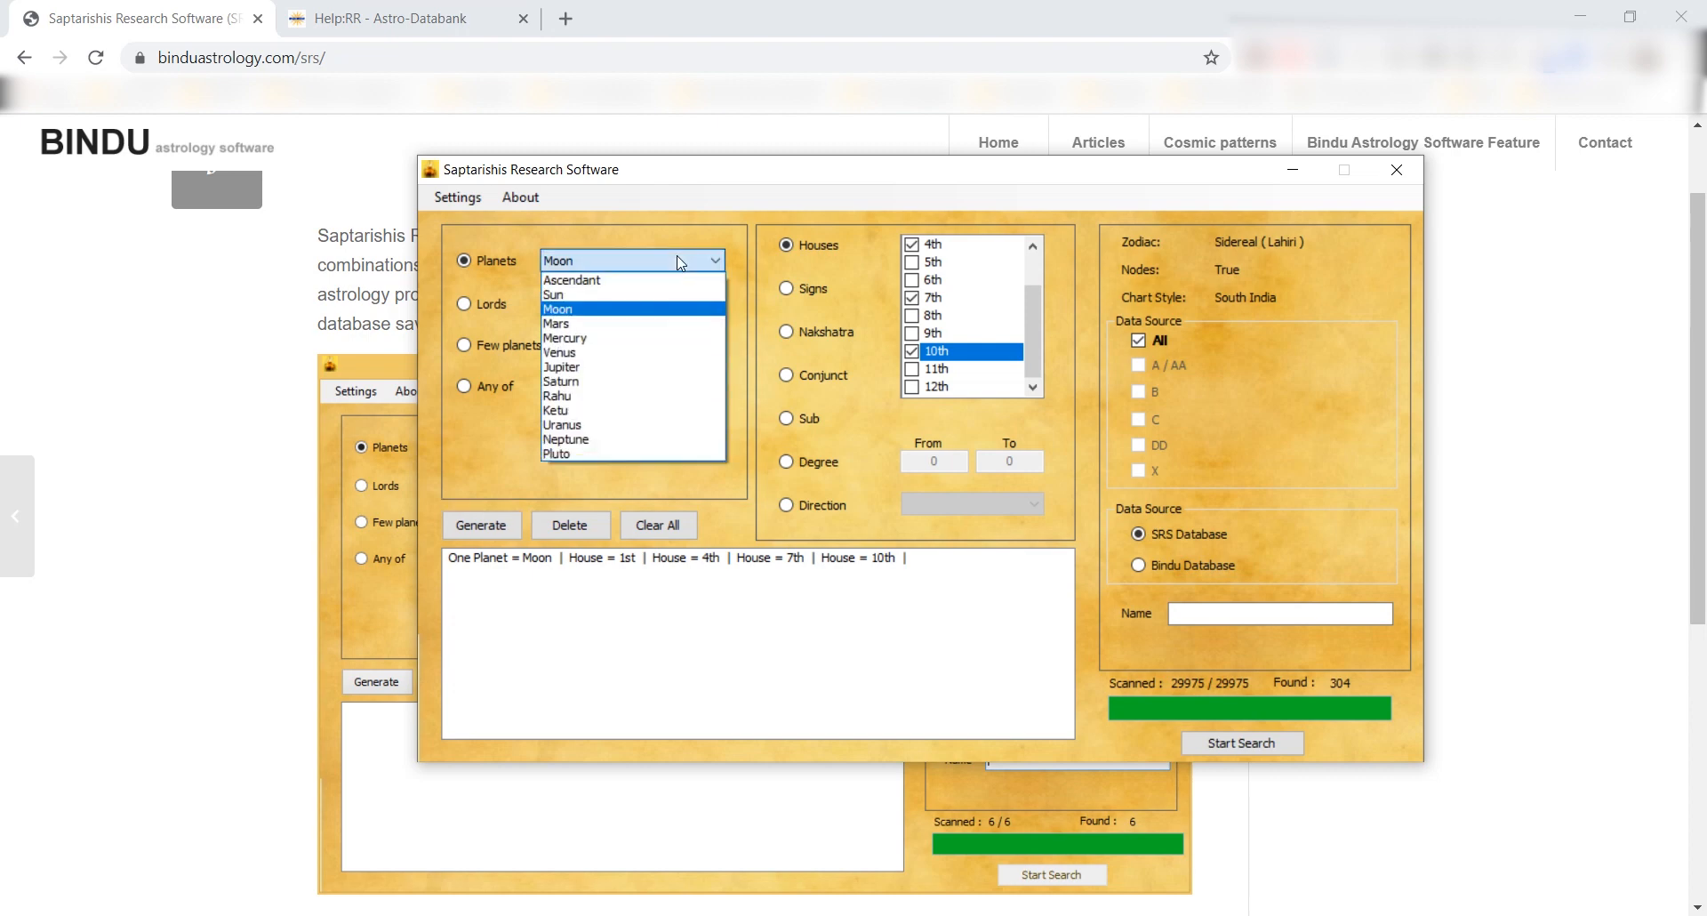
pyautogui.click(662, 337)
pyautogui.scroll(1, 971, 318)
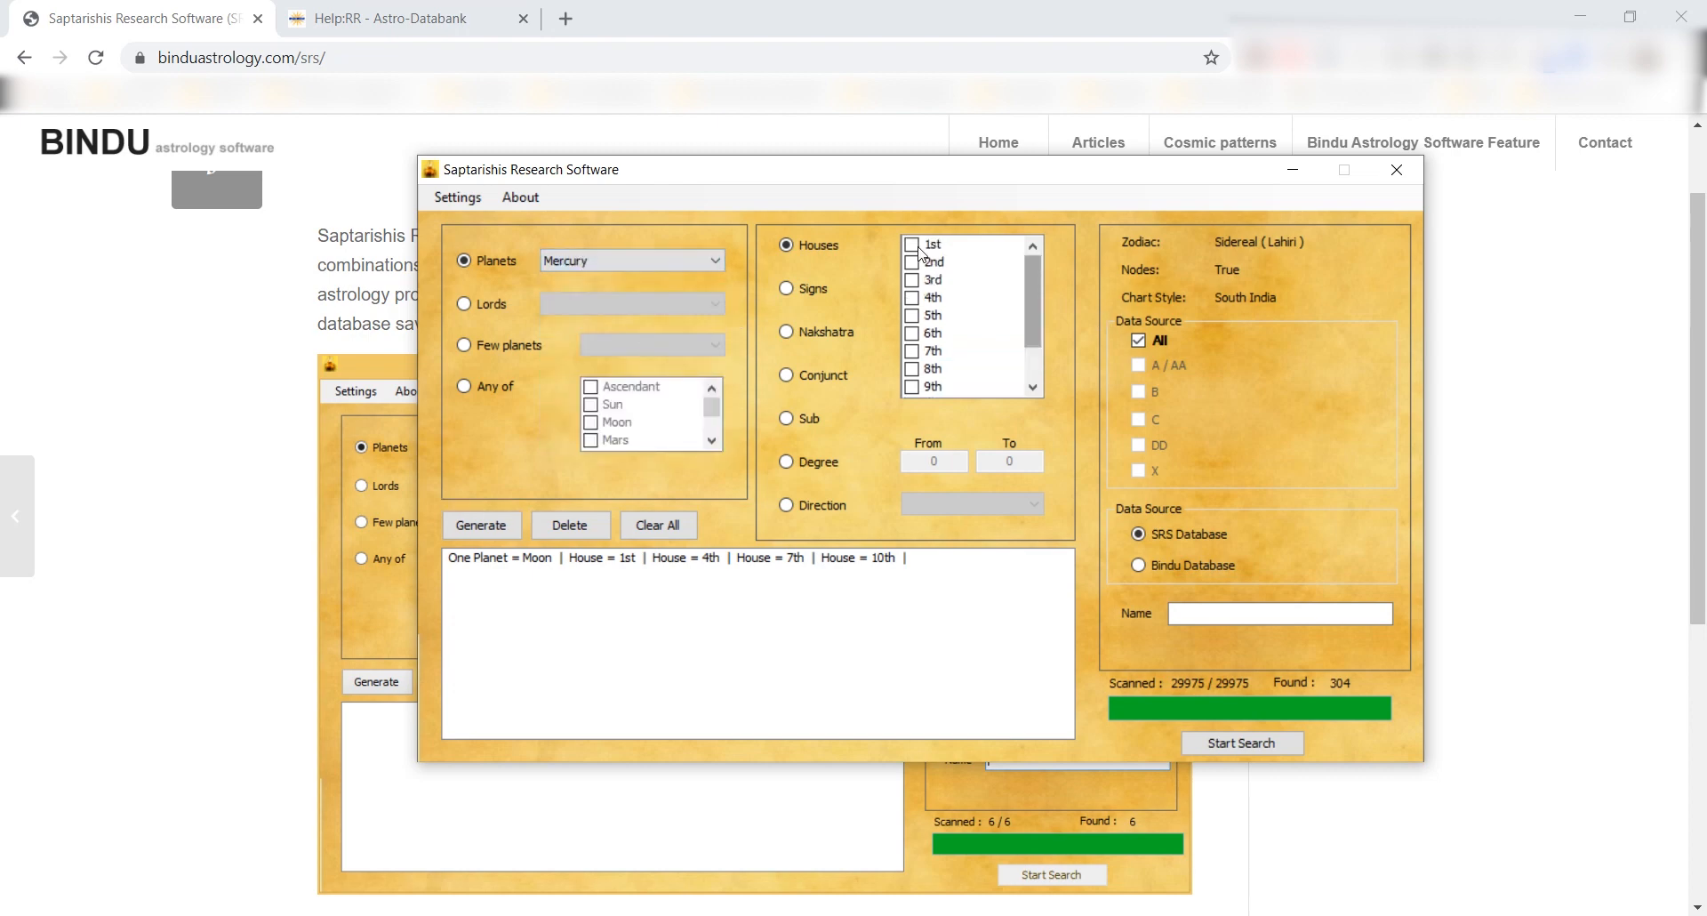
pyautogui.click(912, 245)
pyautogui.click(913, 299)
pyautogui.click(912, 352)
pyautogui.click(913, 352)
pyautogui.scroll(-1, 913, 352)
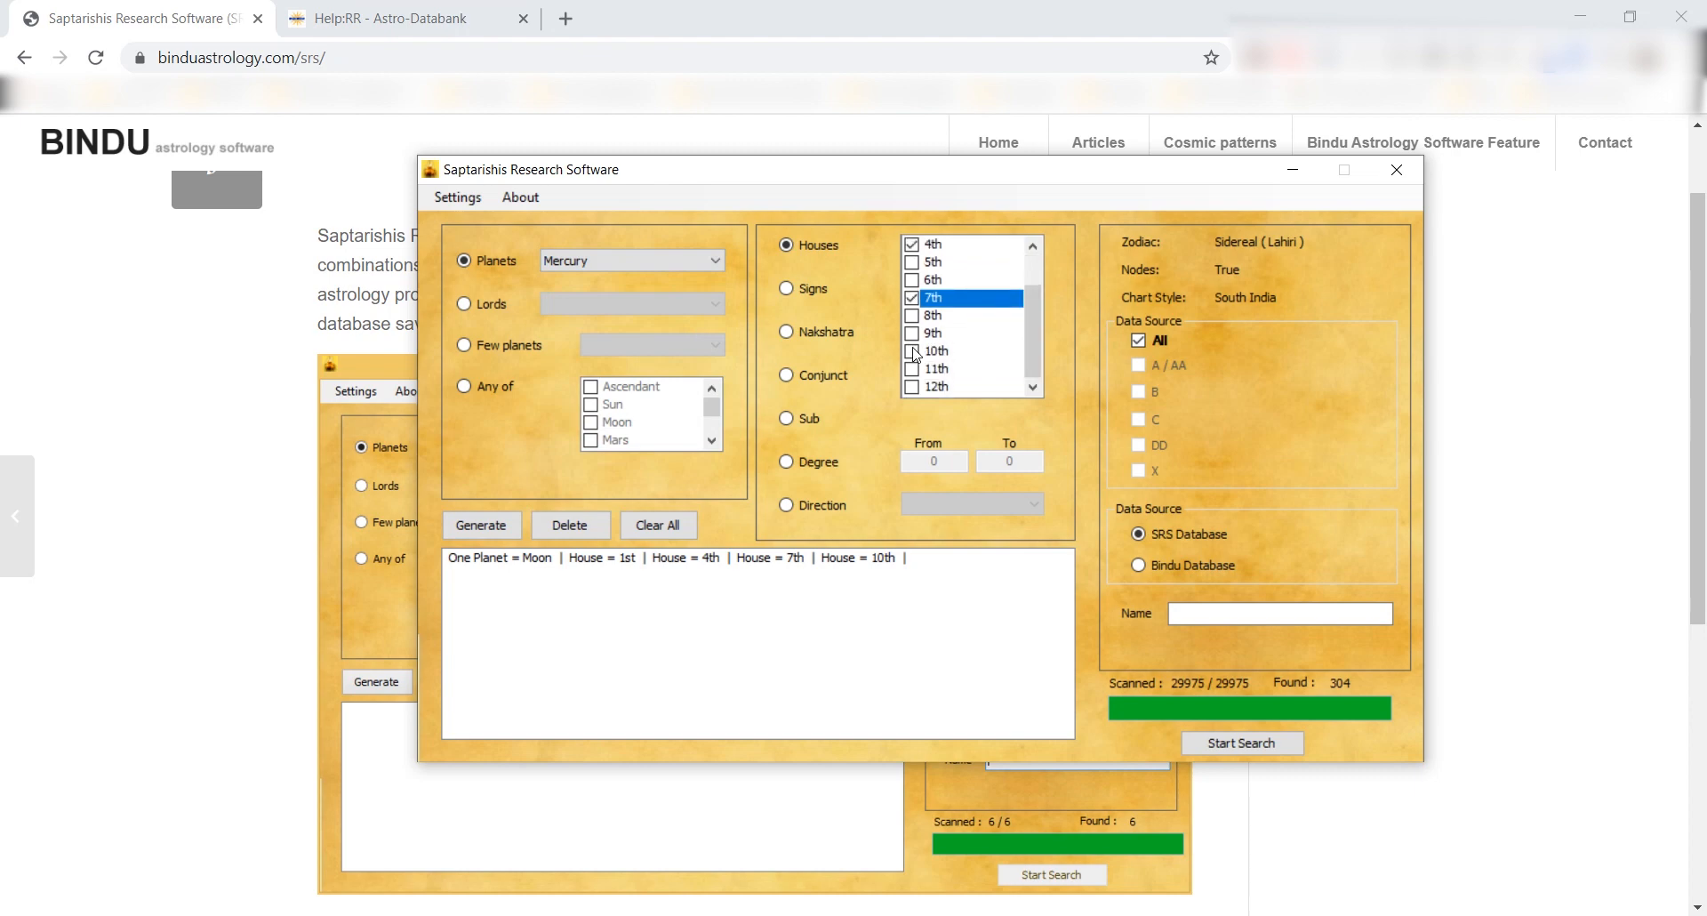
pyautogui.click(913, 352)
pyautogui.click(913, 352)
pyautogui.click(480, 525)
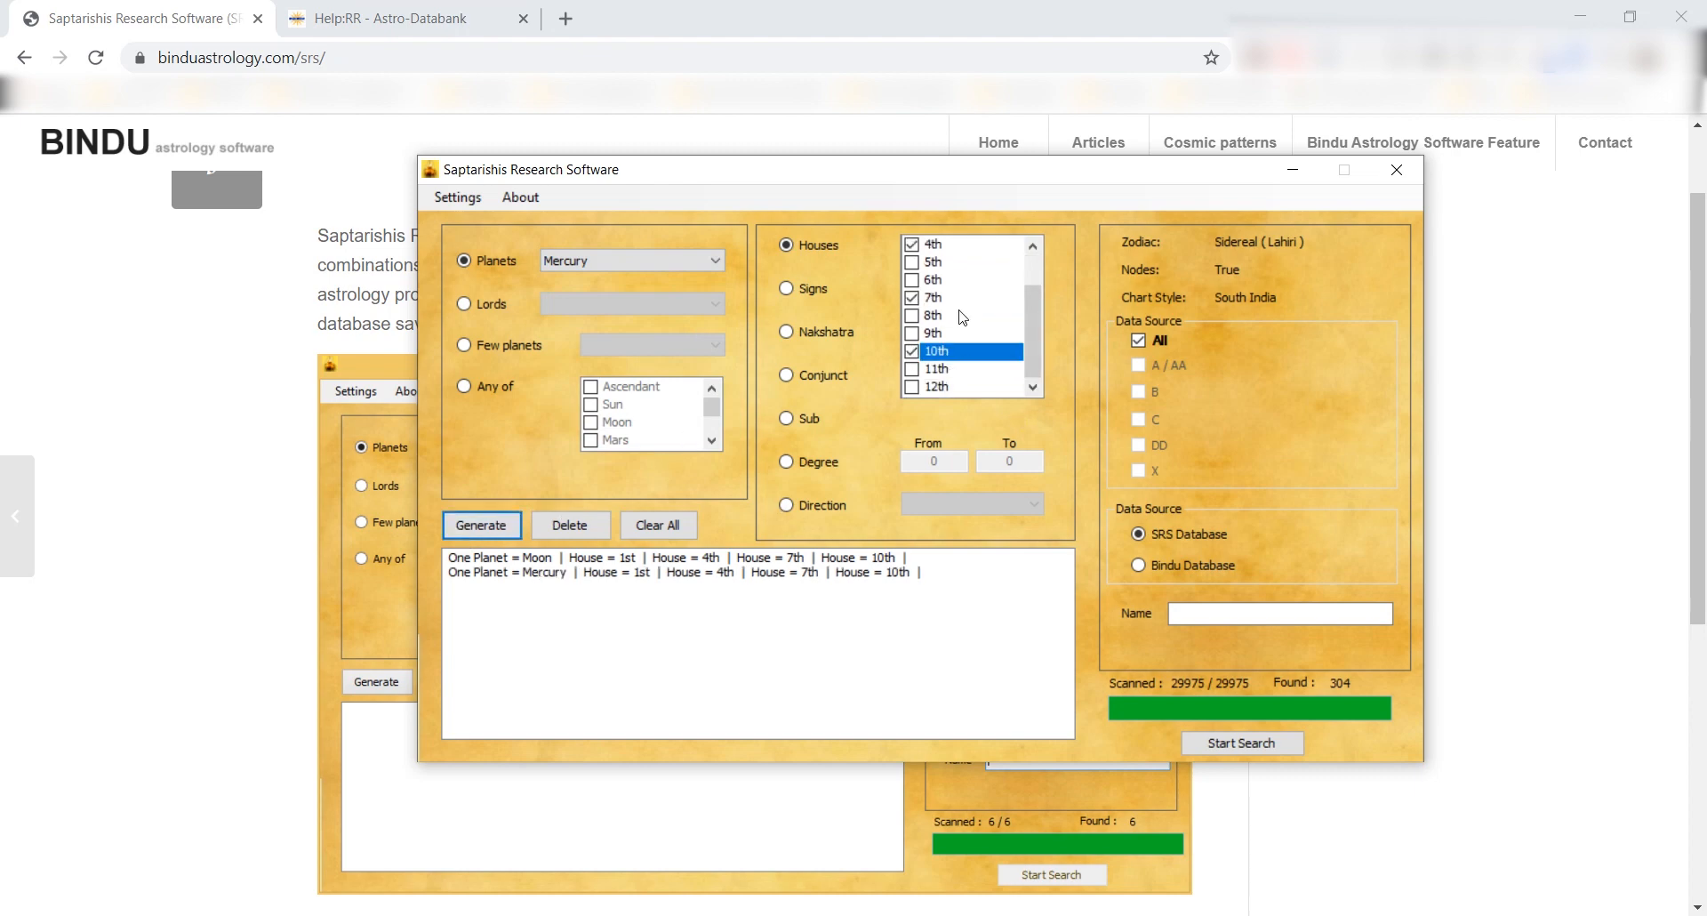
# - Generate a third search condition placing Venus in the 1st, 4th, 7th or 10th house
pyautogui.click(632, 262)
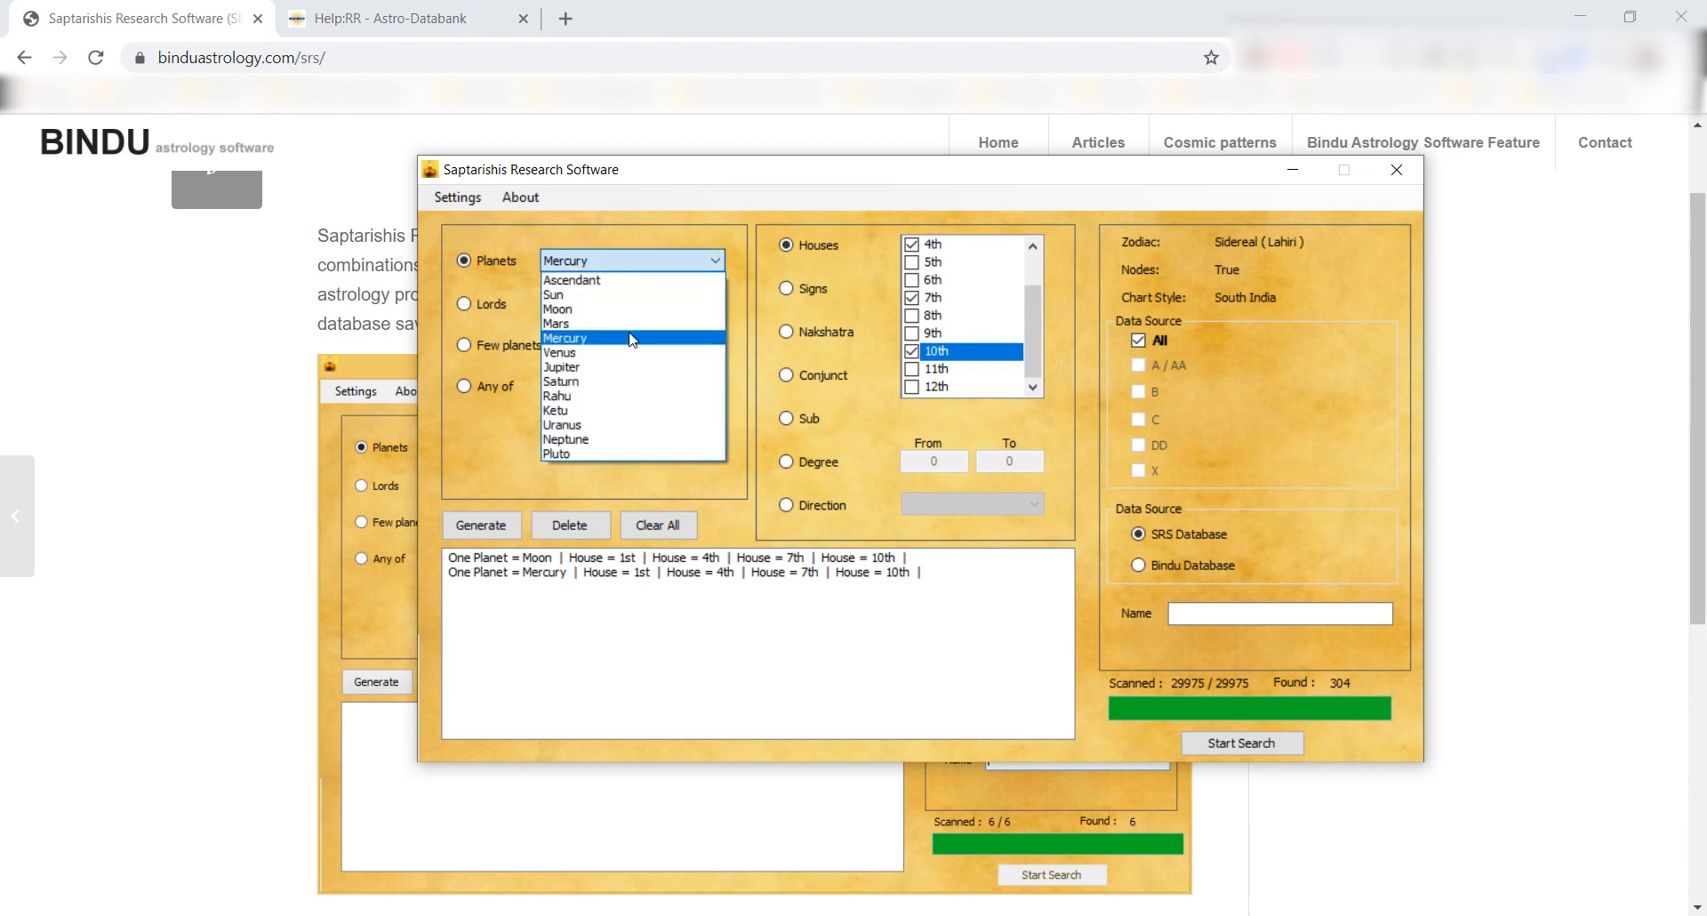
pyautogui.click(623, 361)
pyautogui.scroll(1, 987, 305)
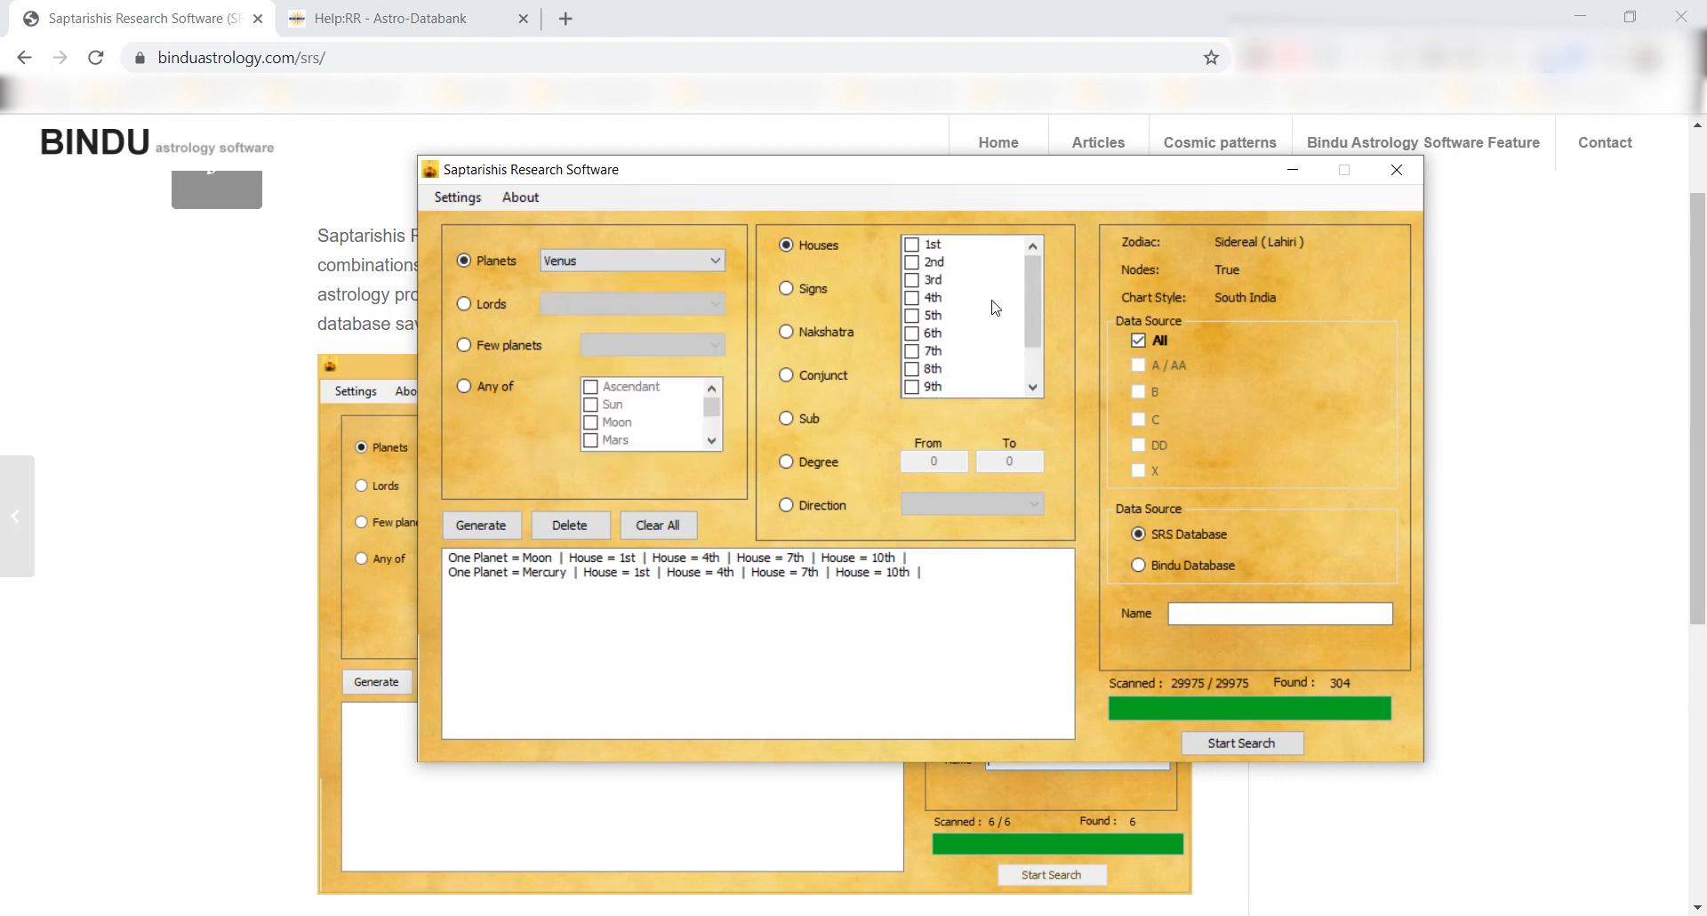
pyautogui.click(915, 248)
pyautogui.click(915, 248)
pyautogui.doubleClick(913, 300)
pyautogui.click(913, 352)
pyautogui.click(913, 354)
pyautogui.scroll(-1, 913, 354)
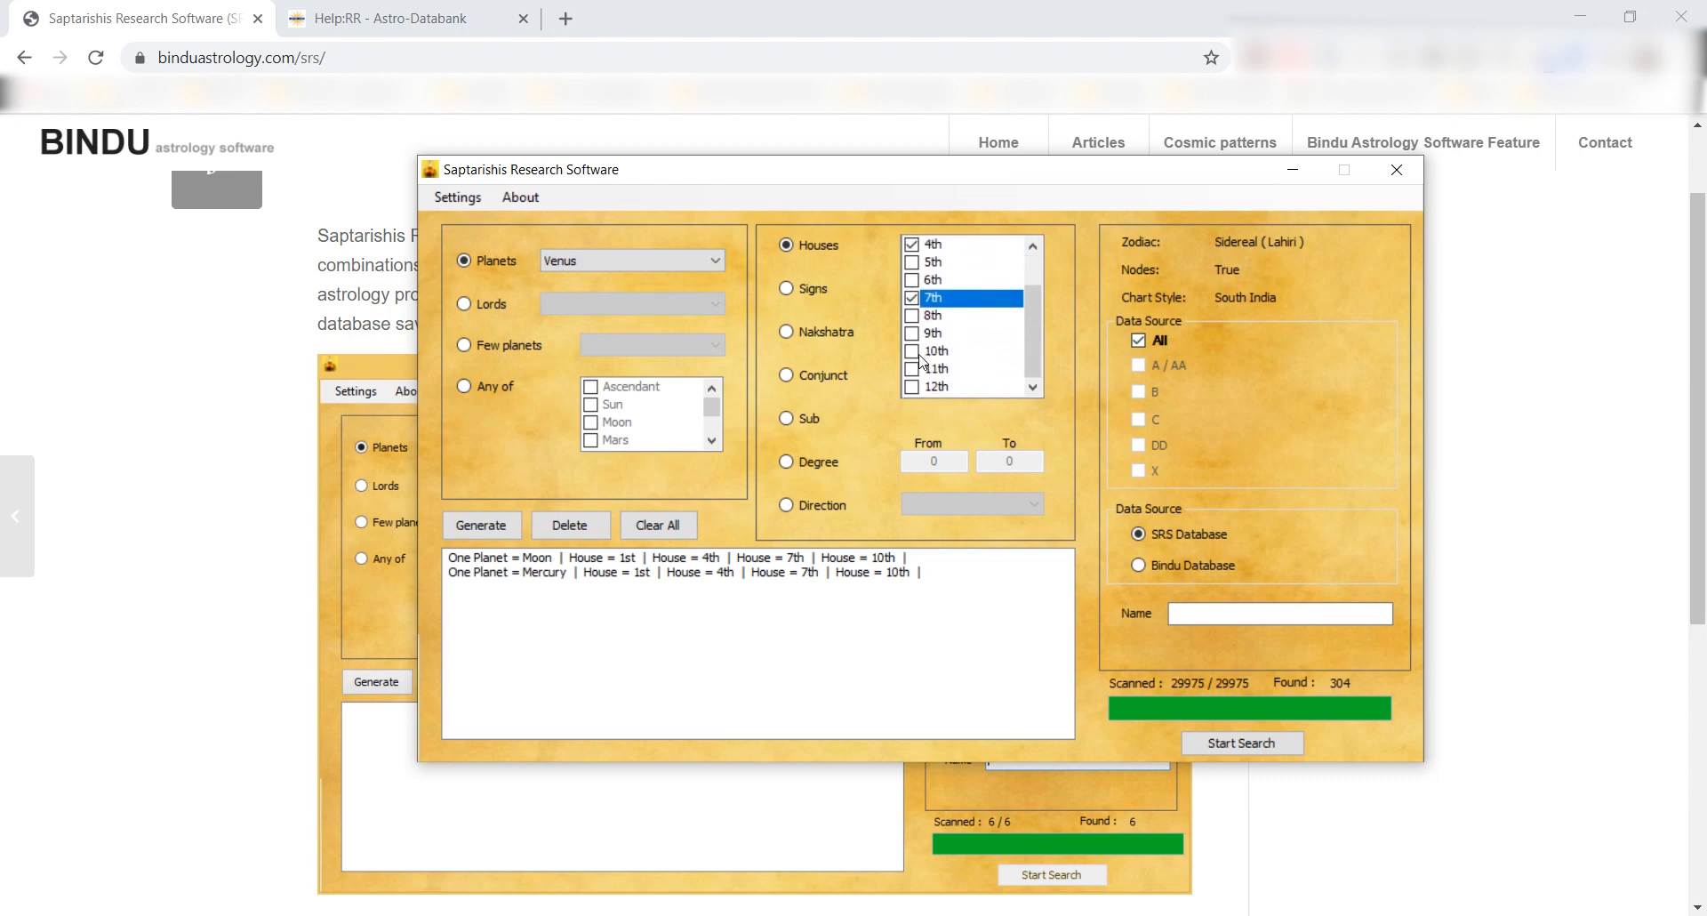
pyautogui.click(913, 354)
pyautogui.click(913, 354)
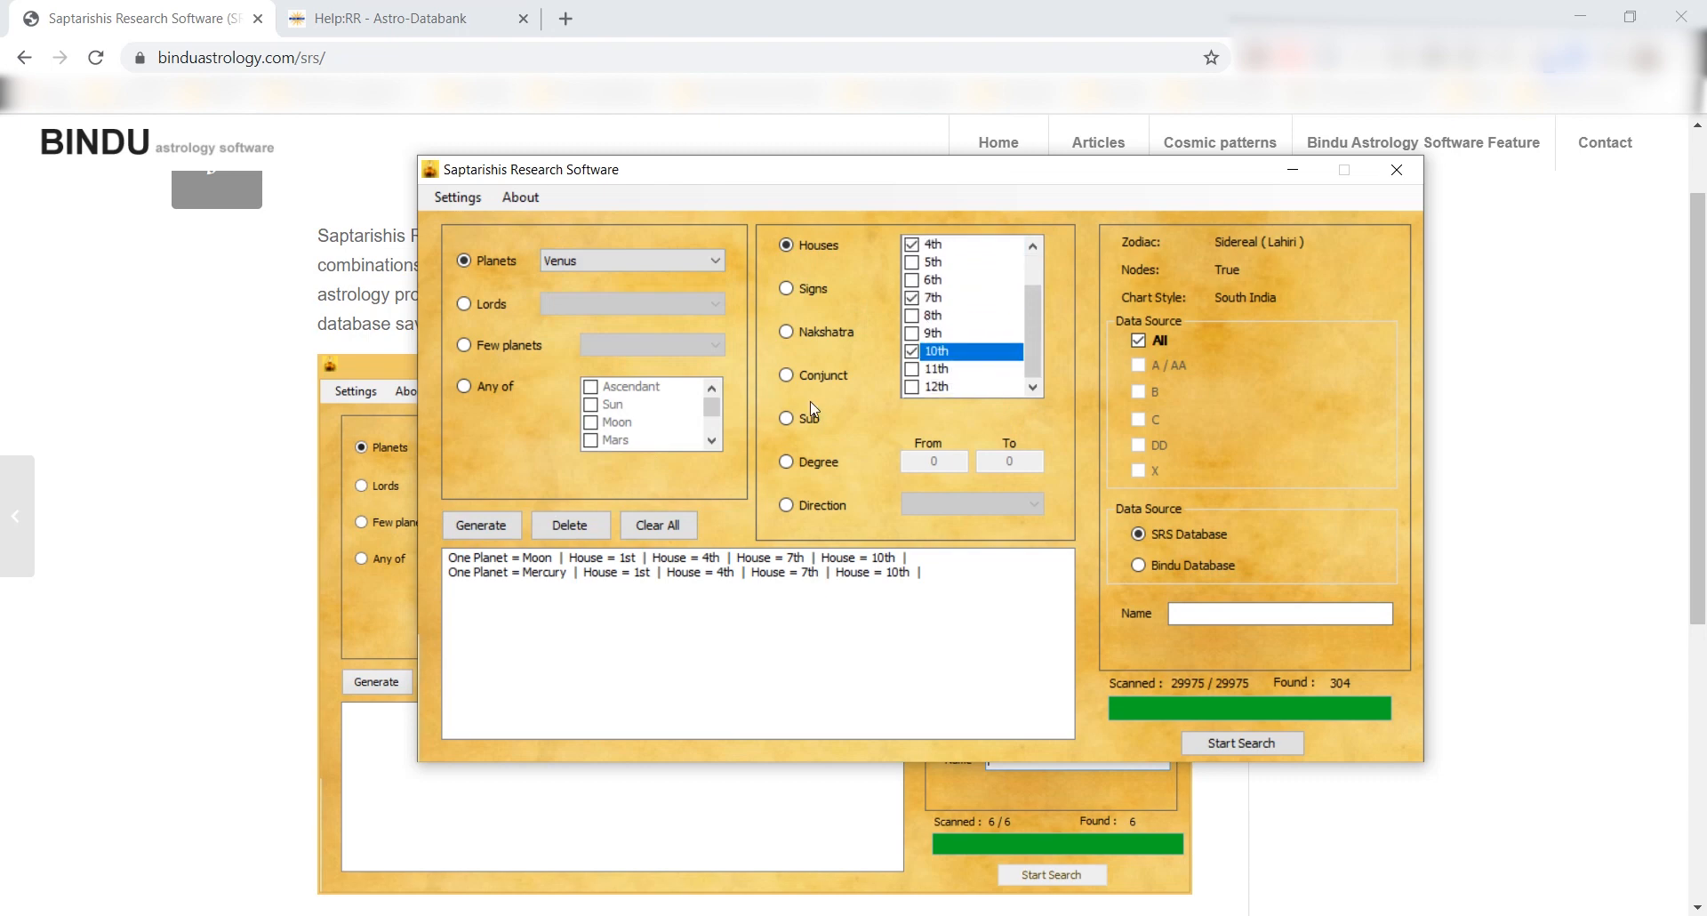
pyautogui.click(481, 524)
# - Generate a fourth search condition placing Jupiter in the 1st, 4th, 7th or 10th house
pyautogui.click(717, 261)
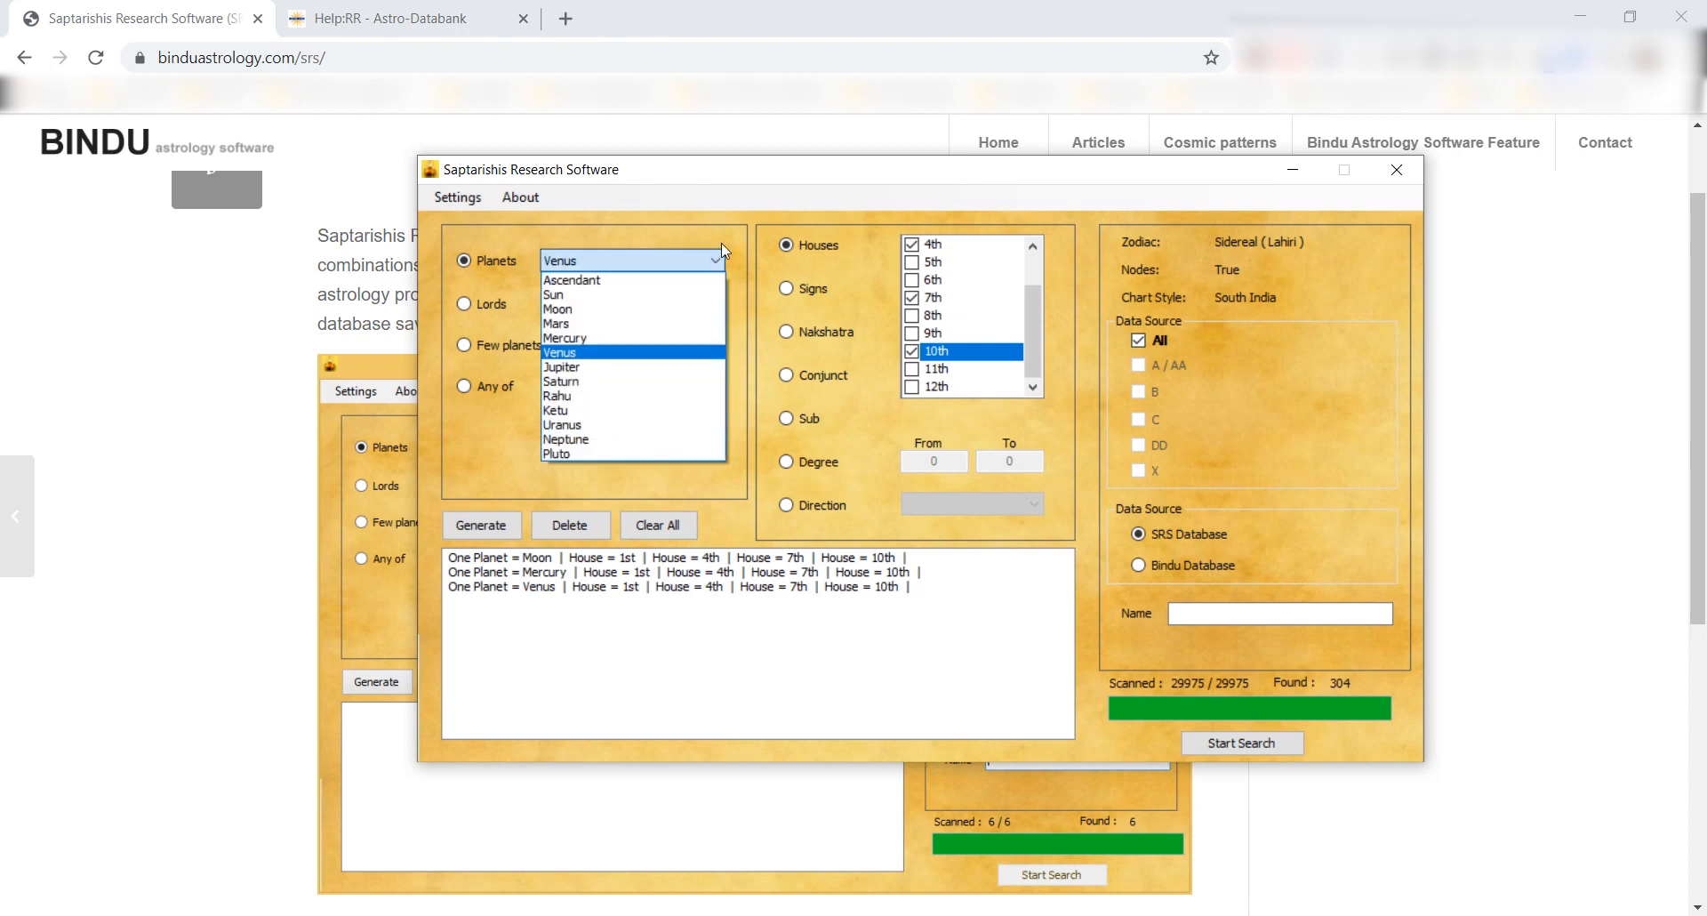
pyautogui.click(663, 384)
pyautogui.scroll(1, 880, 274)
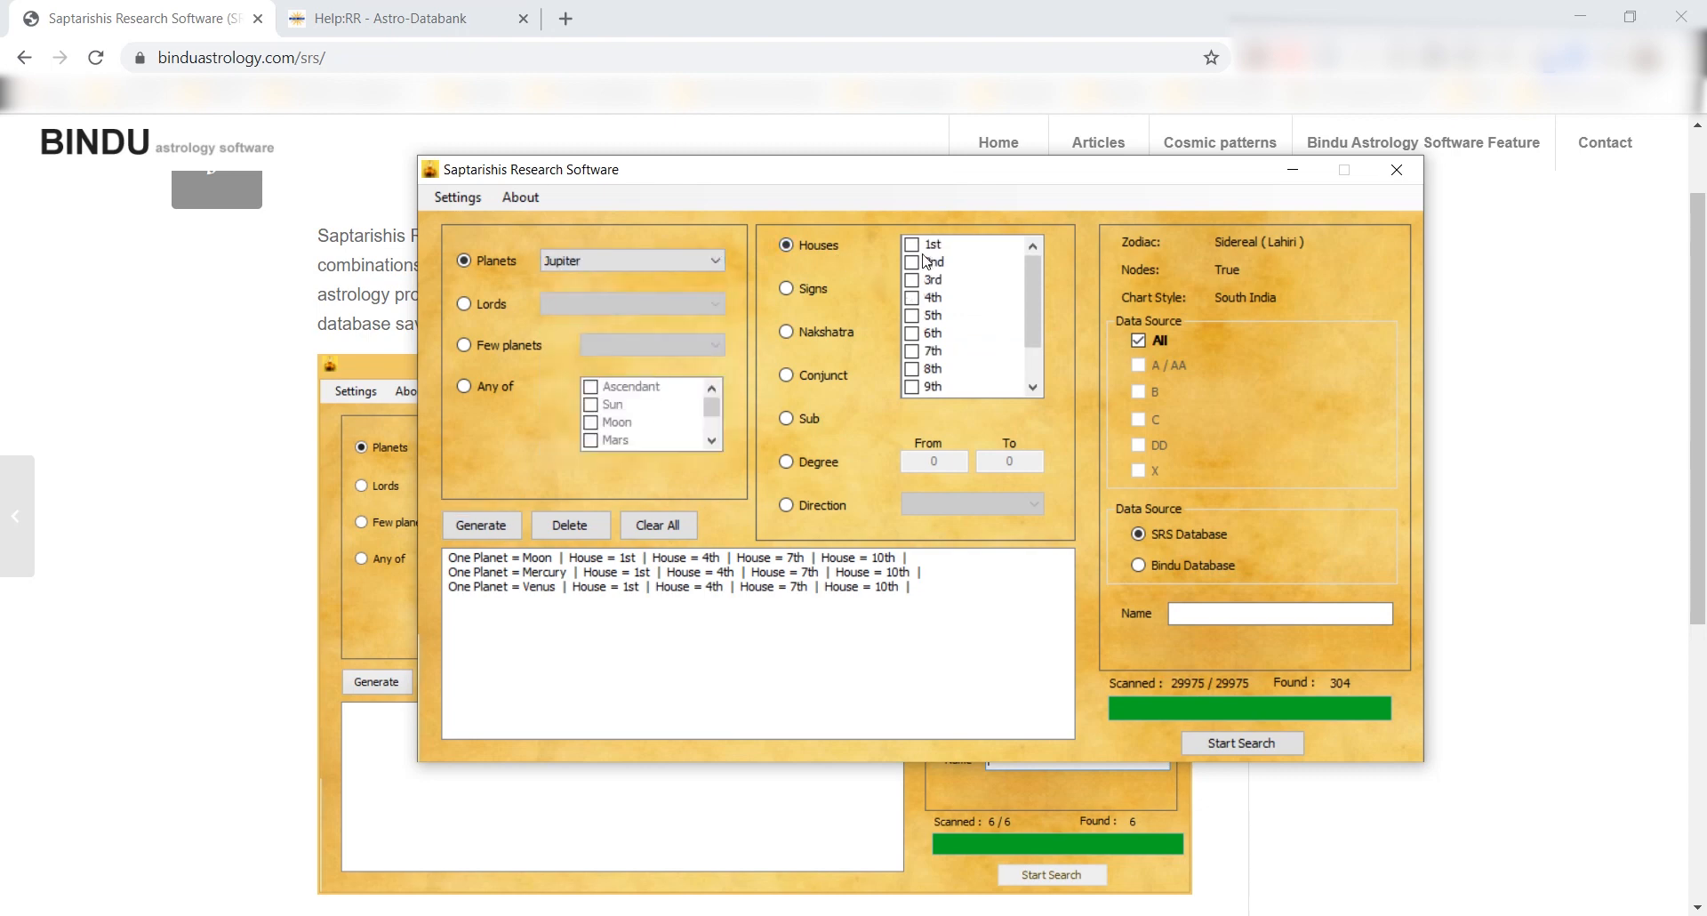
pyautogui.click(911, 245)
pyautogui.click(911, 298)
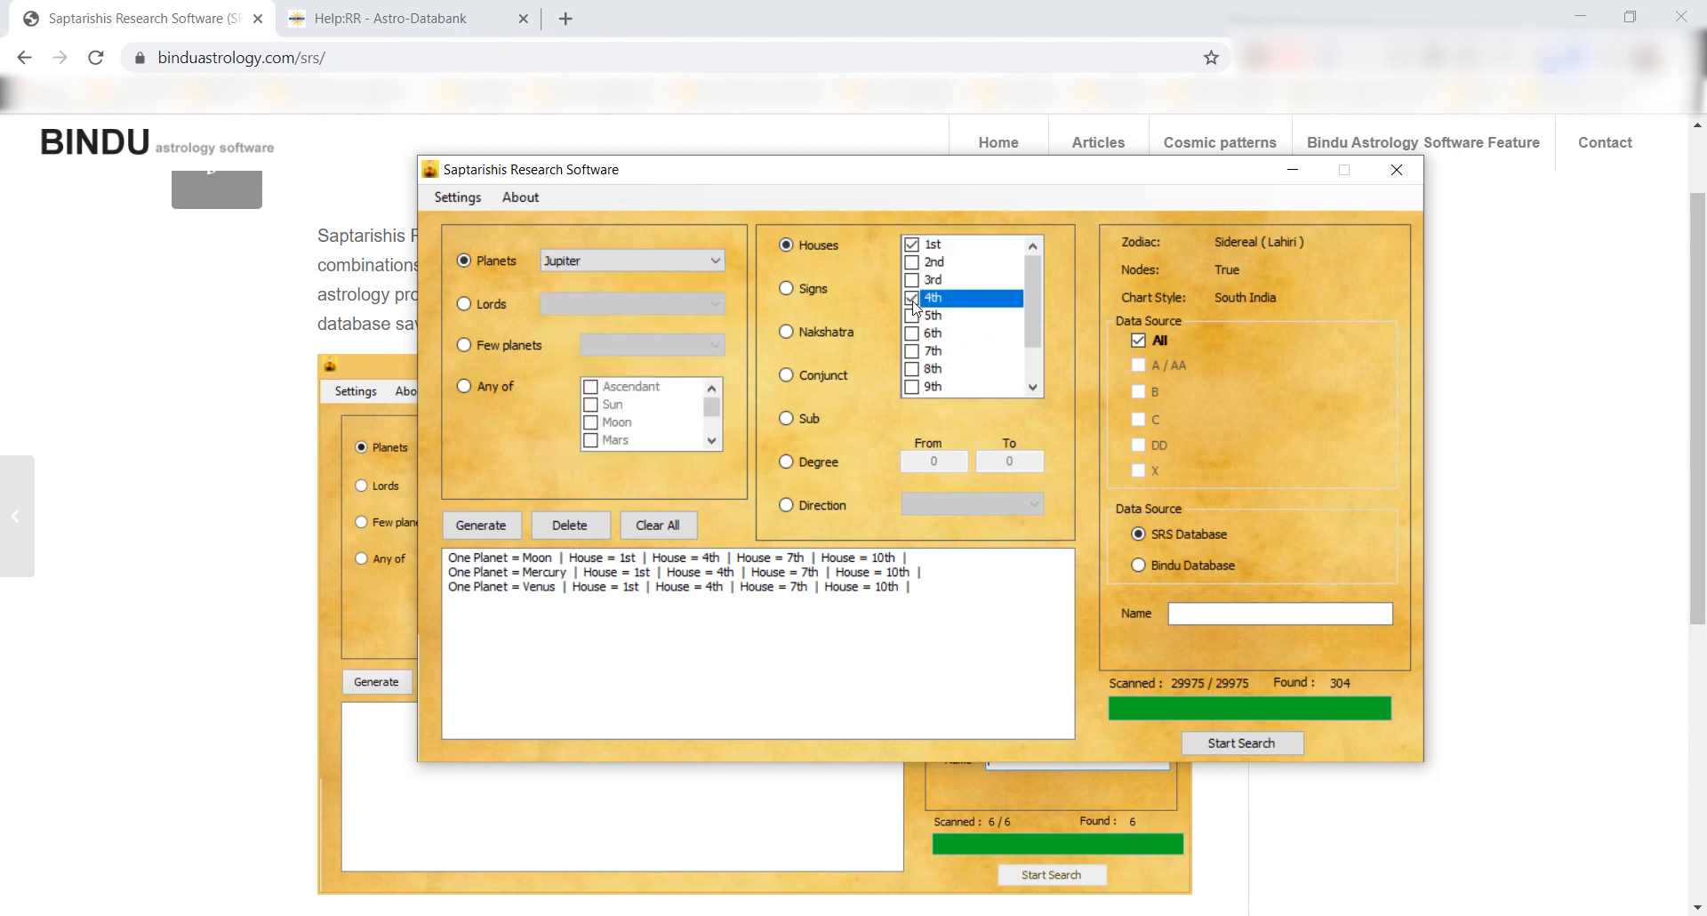
pyautogui.click(912, 351)
pyautogui.scroll(-2, 911, 356)
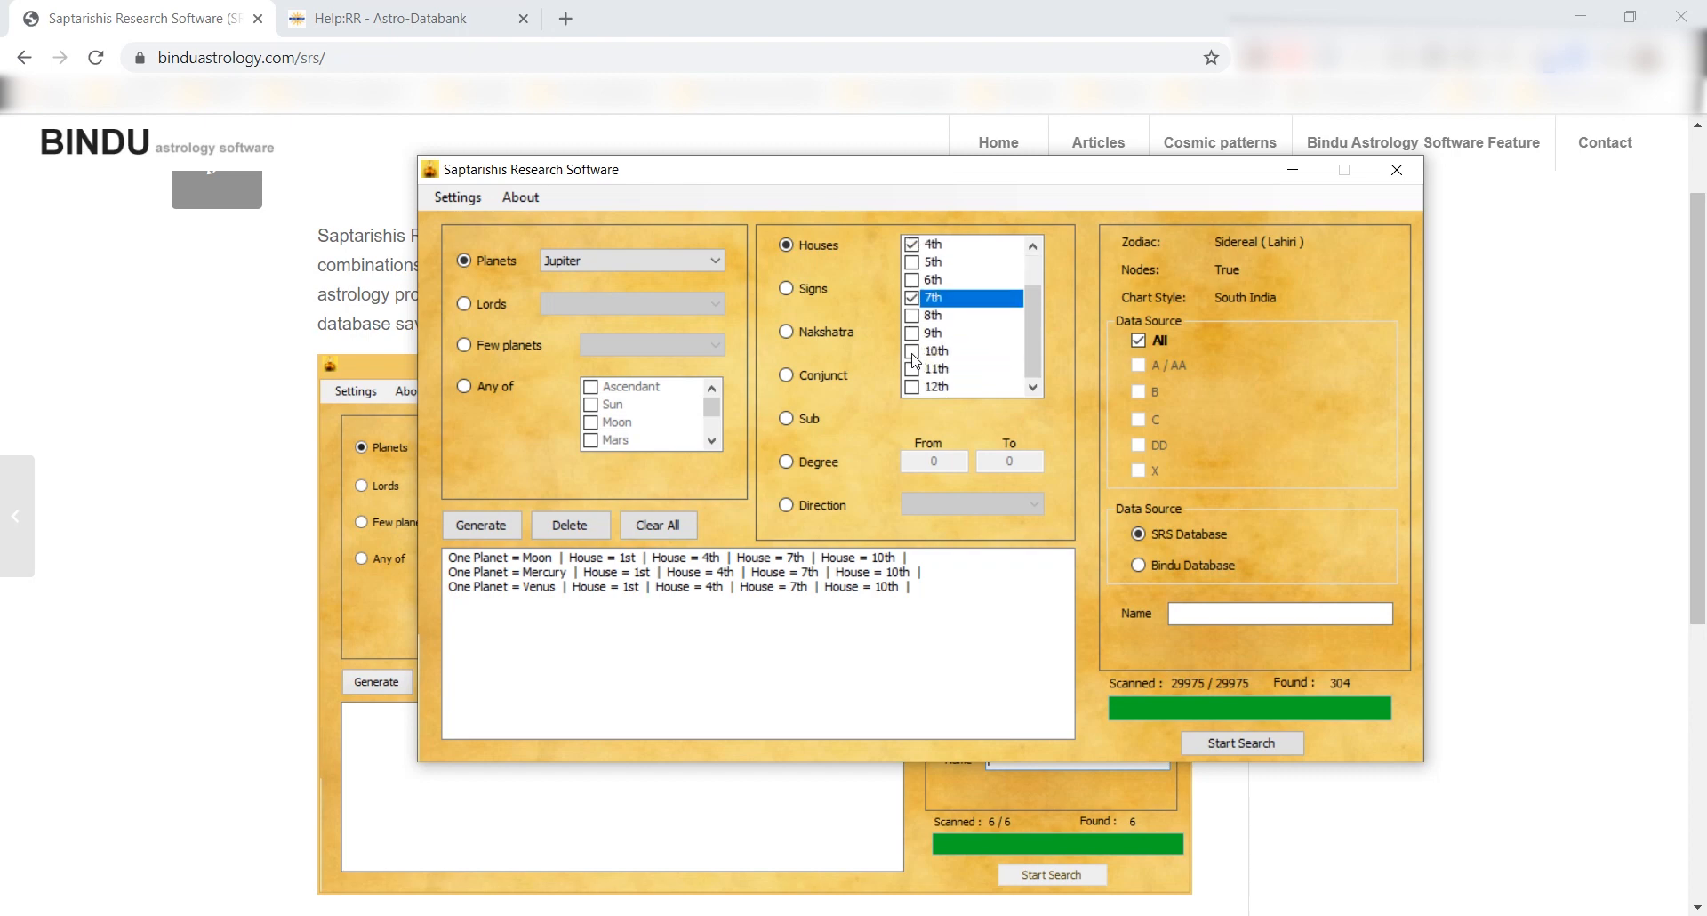
pyautogui.click(912, 352)
pyautogui.click(512, 526)
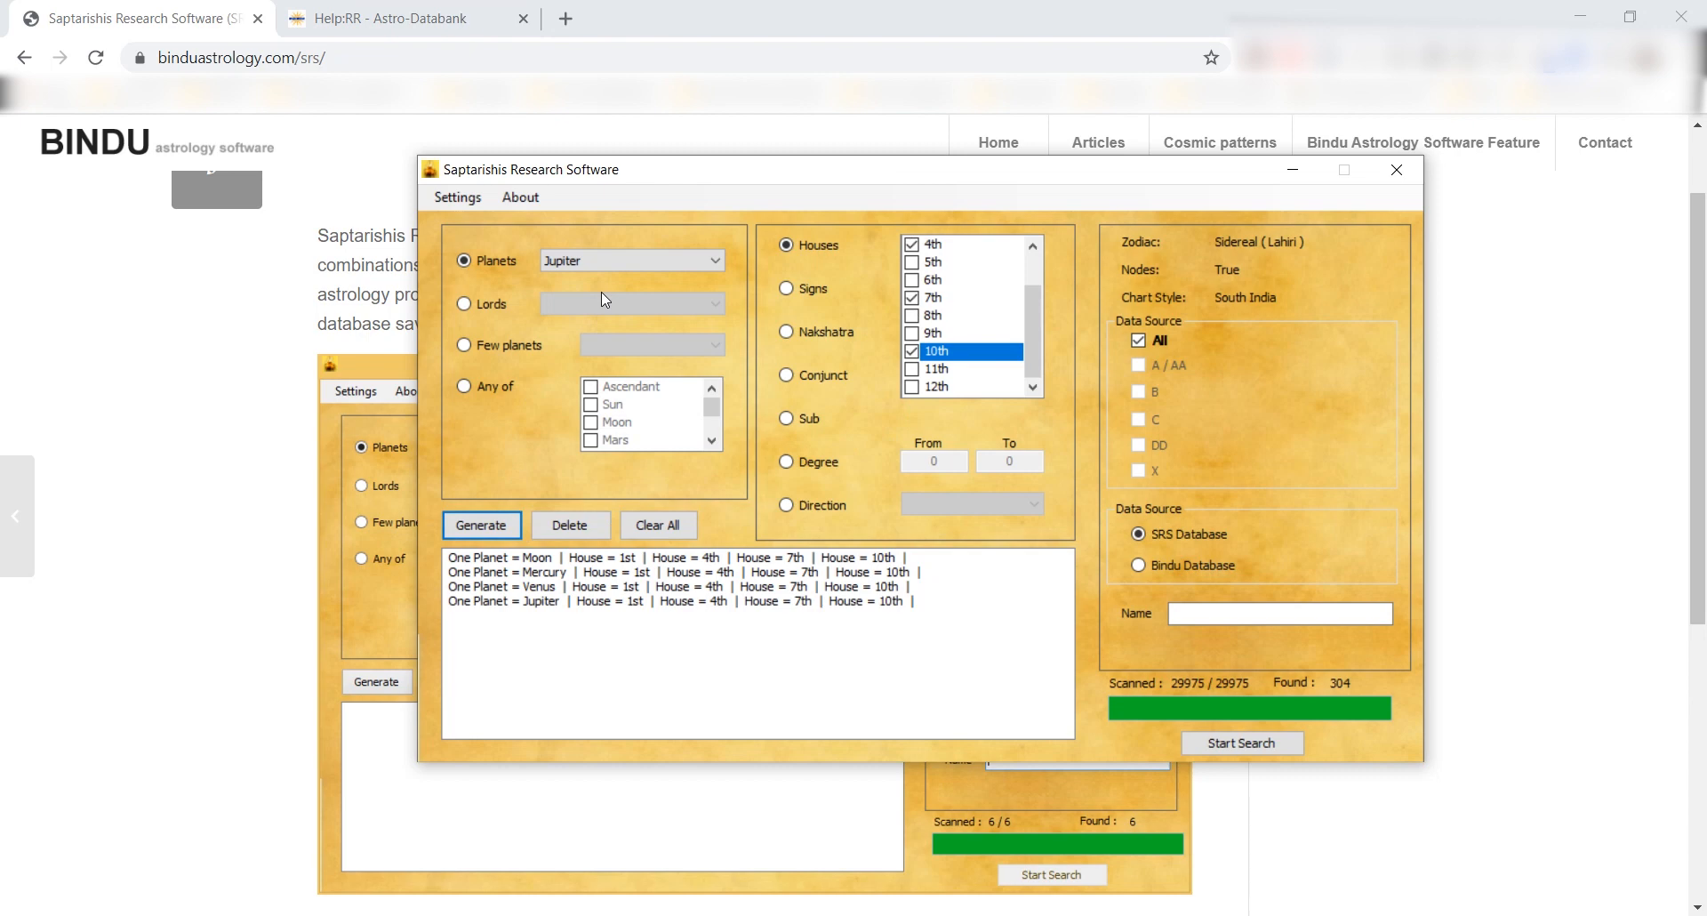
# - Look through the Lords, Few planets and Any of options, including the list of bodies offered for Any of
pyautogui.click(468, 306)
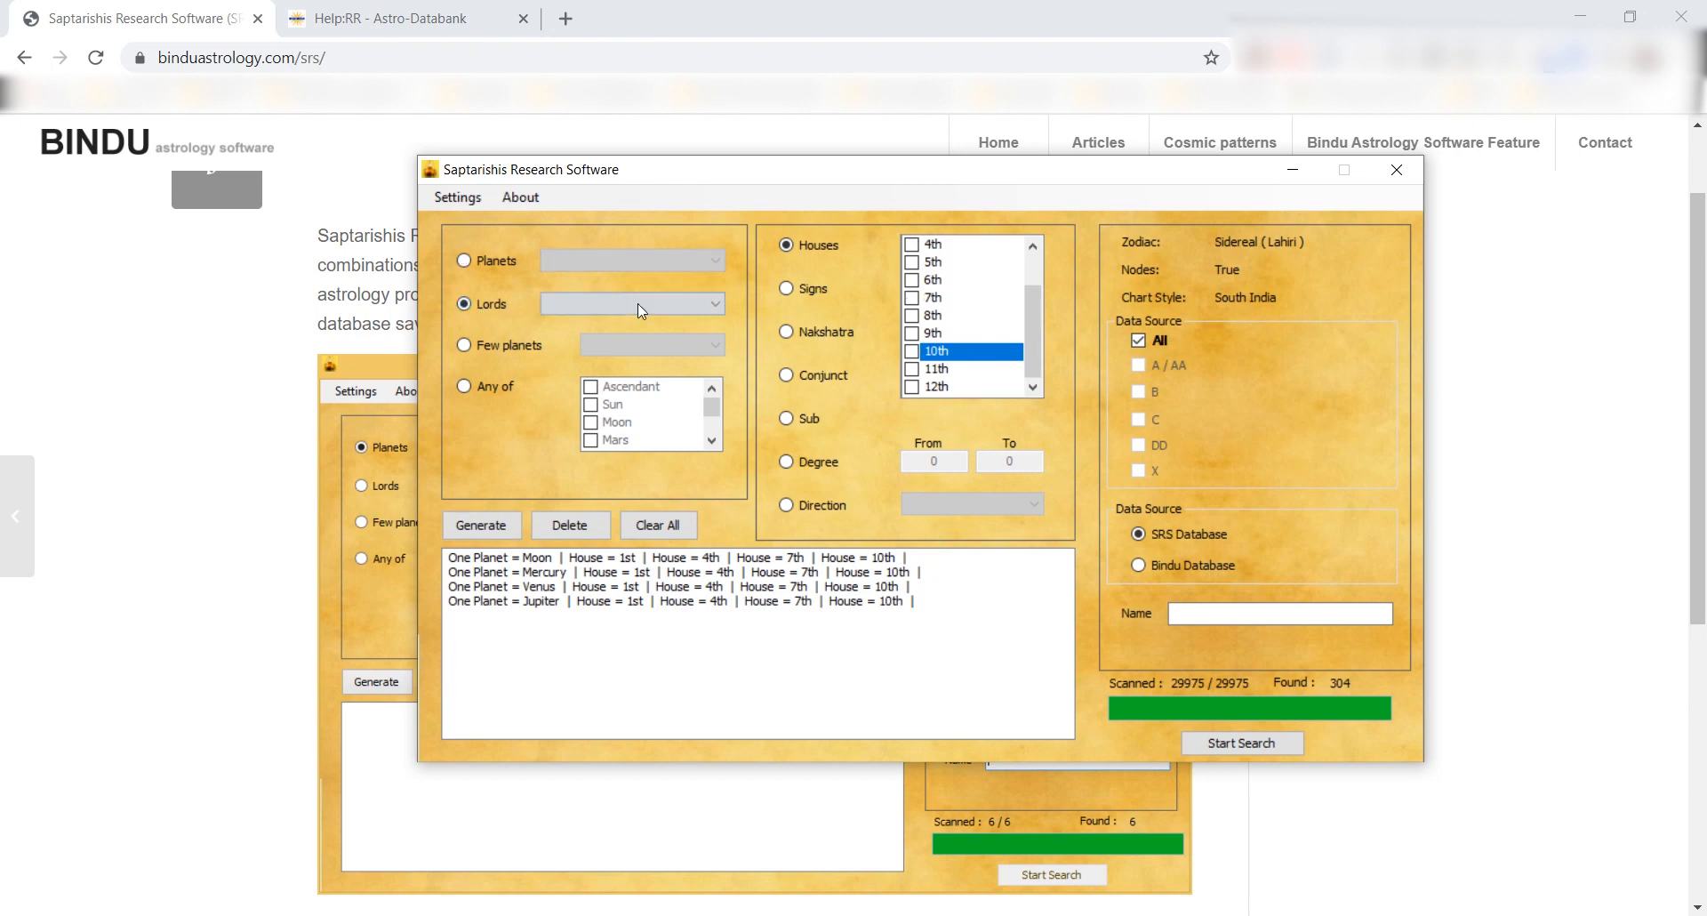
pyautogui.click(466, 347)
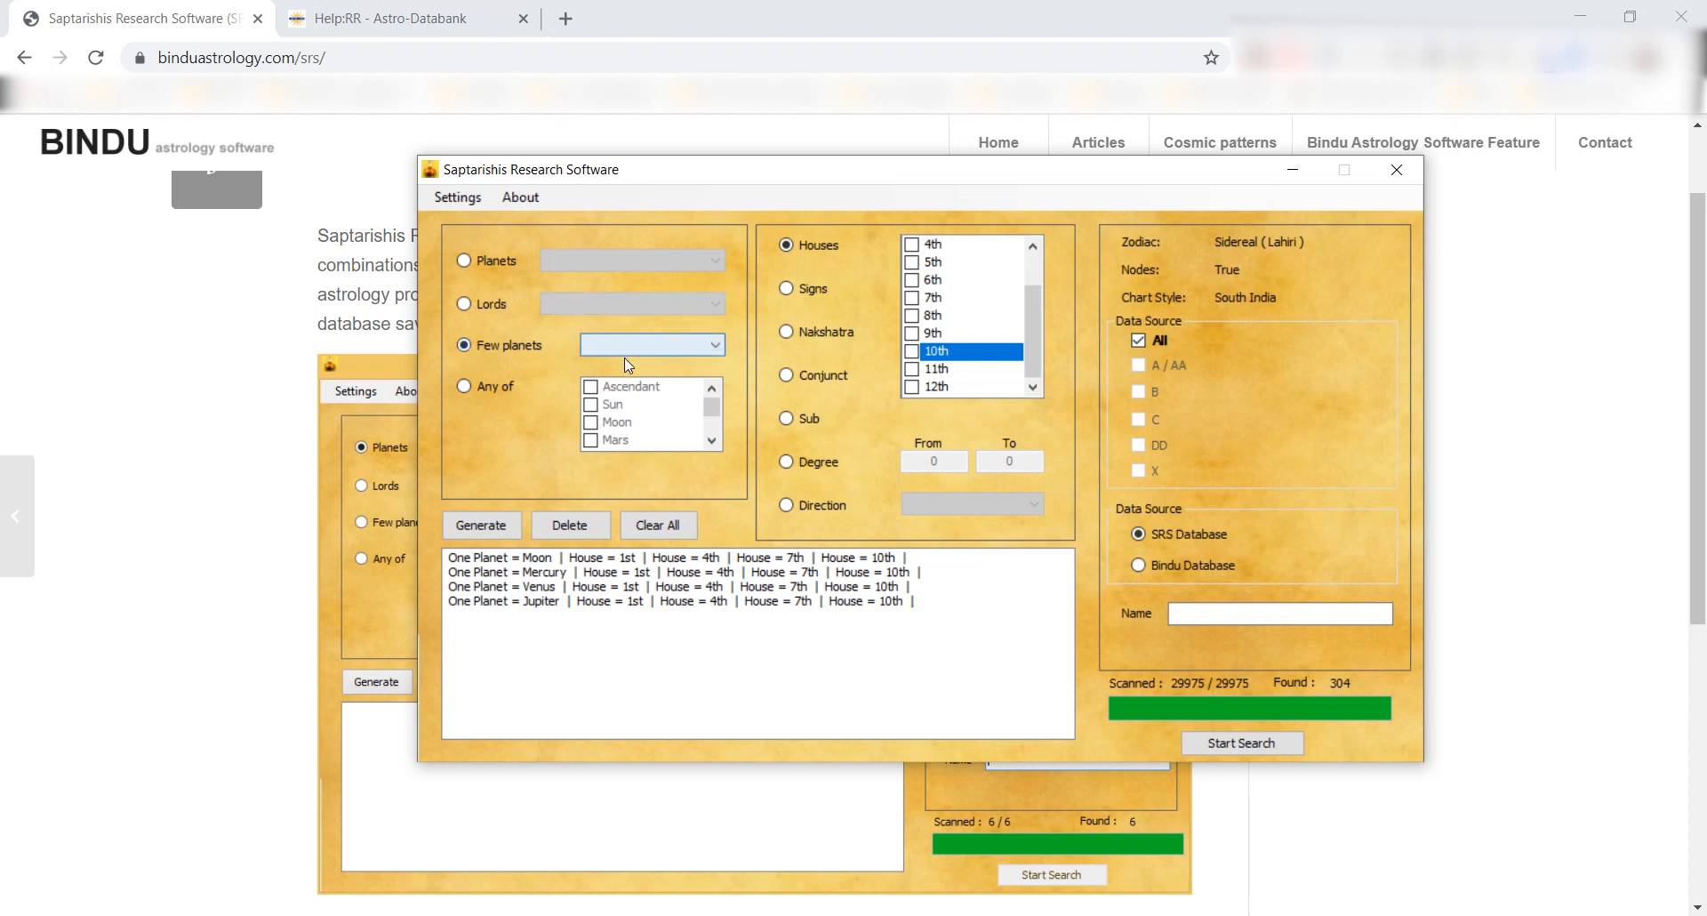
pyautogui.click(483, 387)
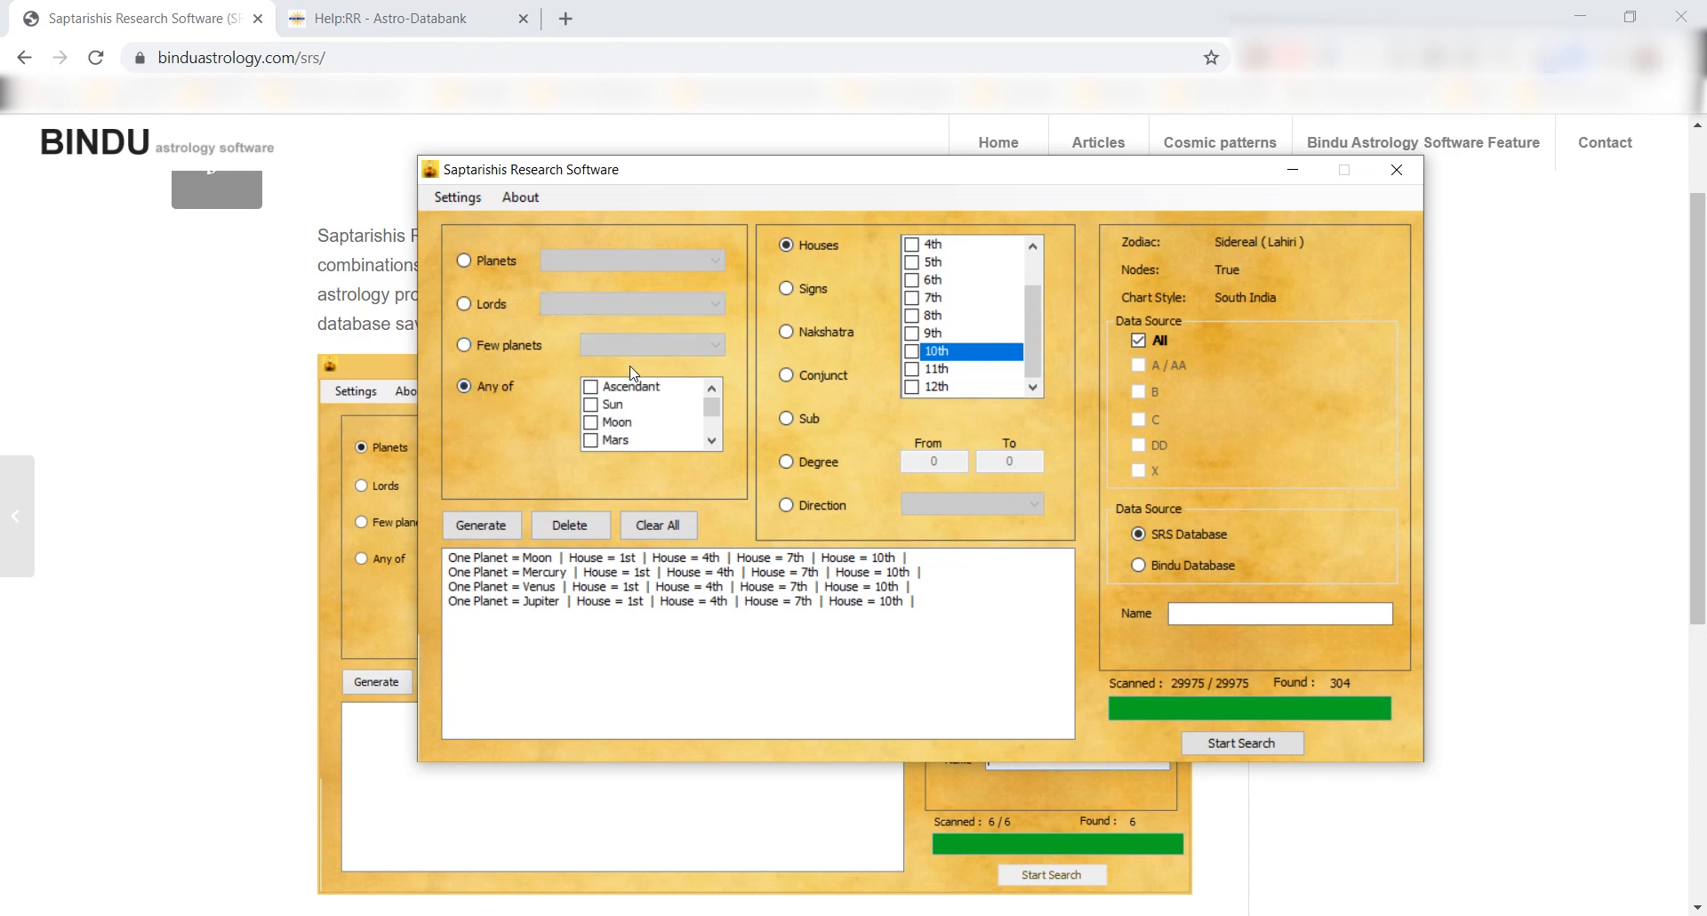
pyautogui.moveTo(712, 407); pyautogui.dragTo(717, 433)
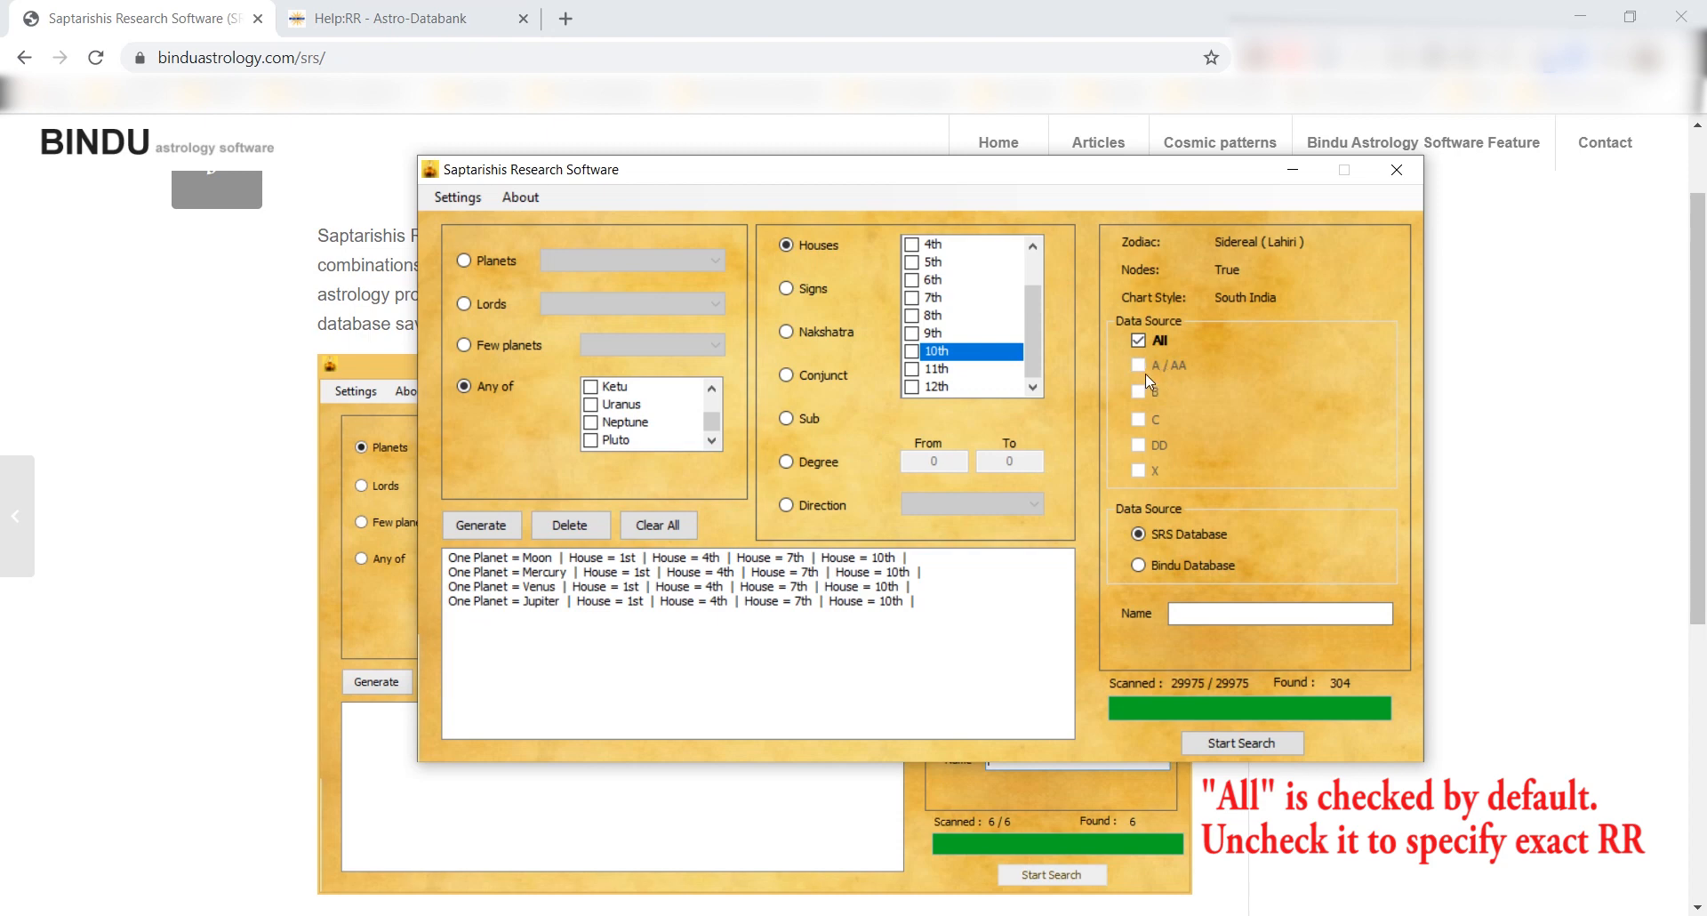
# - Read the Rodden Rating definitions from AA through XX on the Astro-Databank Help:RR page in the browser
pyautogui.click(402, 22)
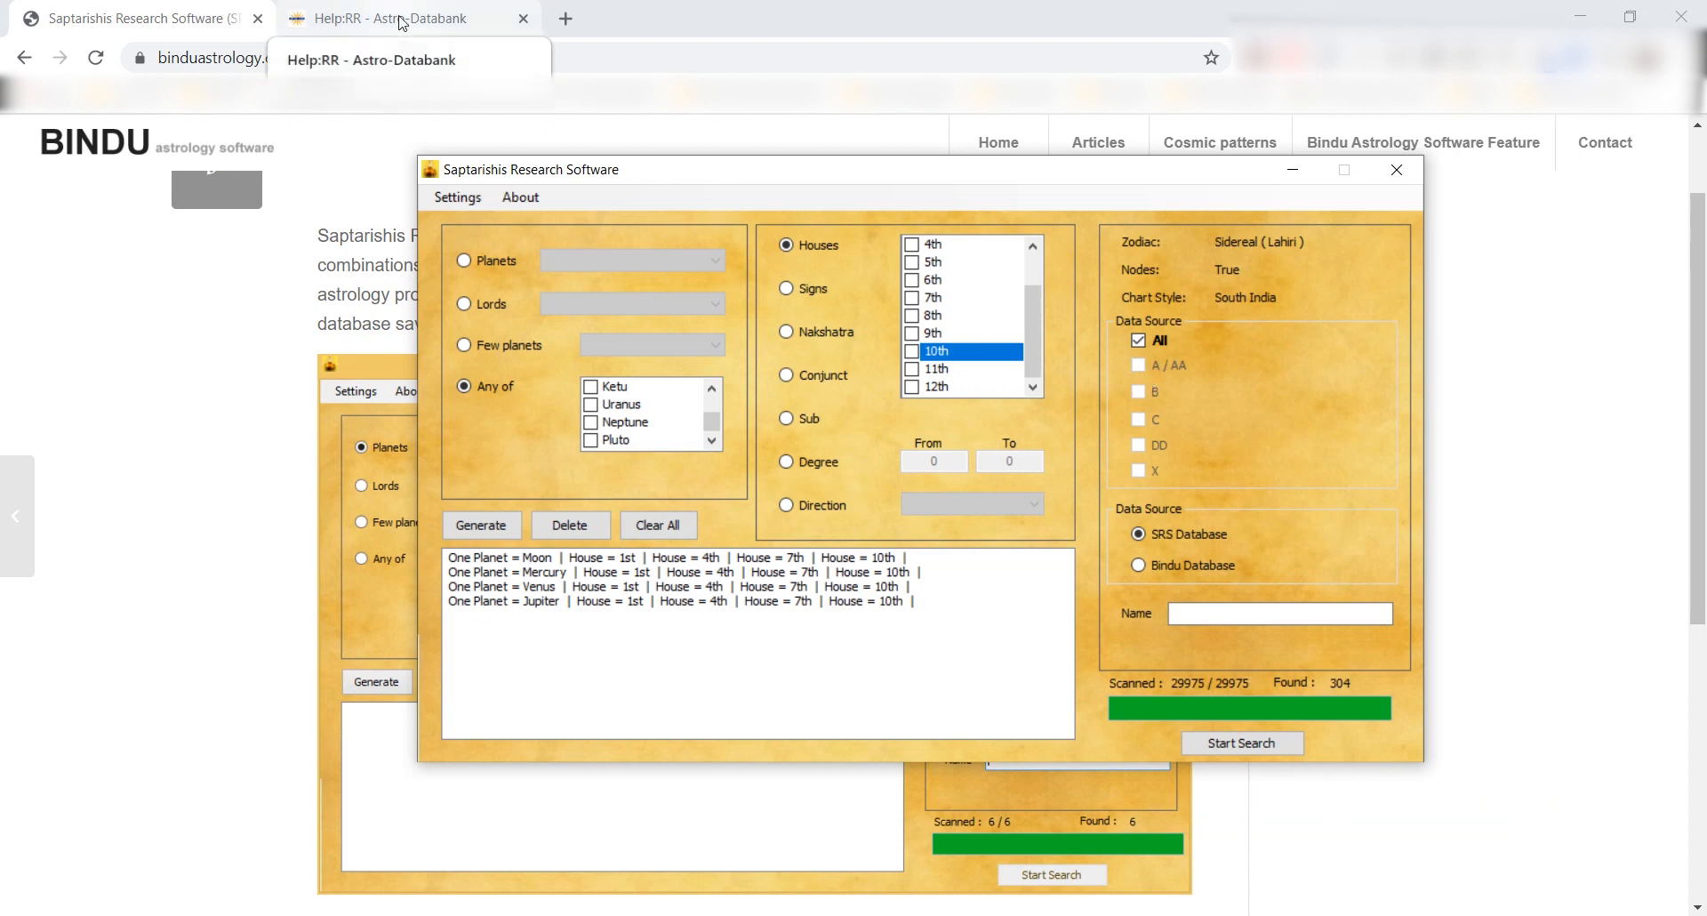
pyautogui.scroll(2, 805, 153)
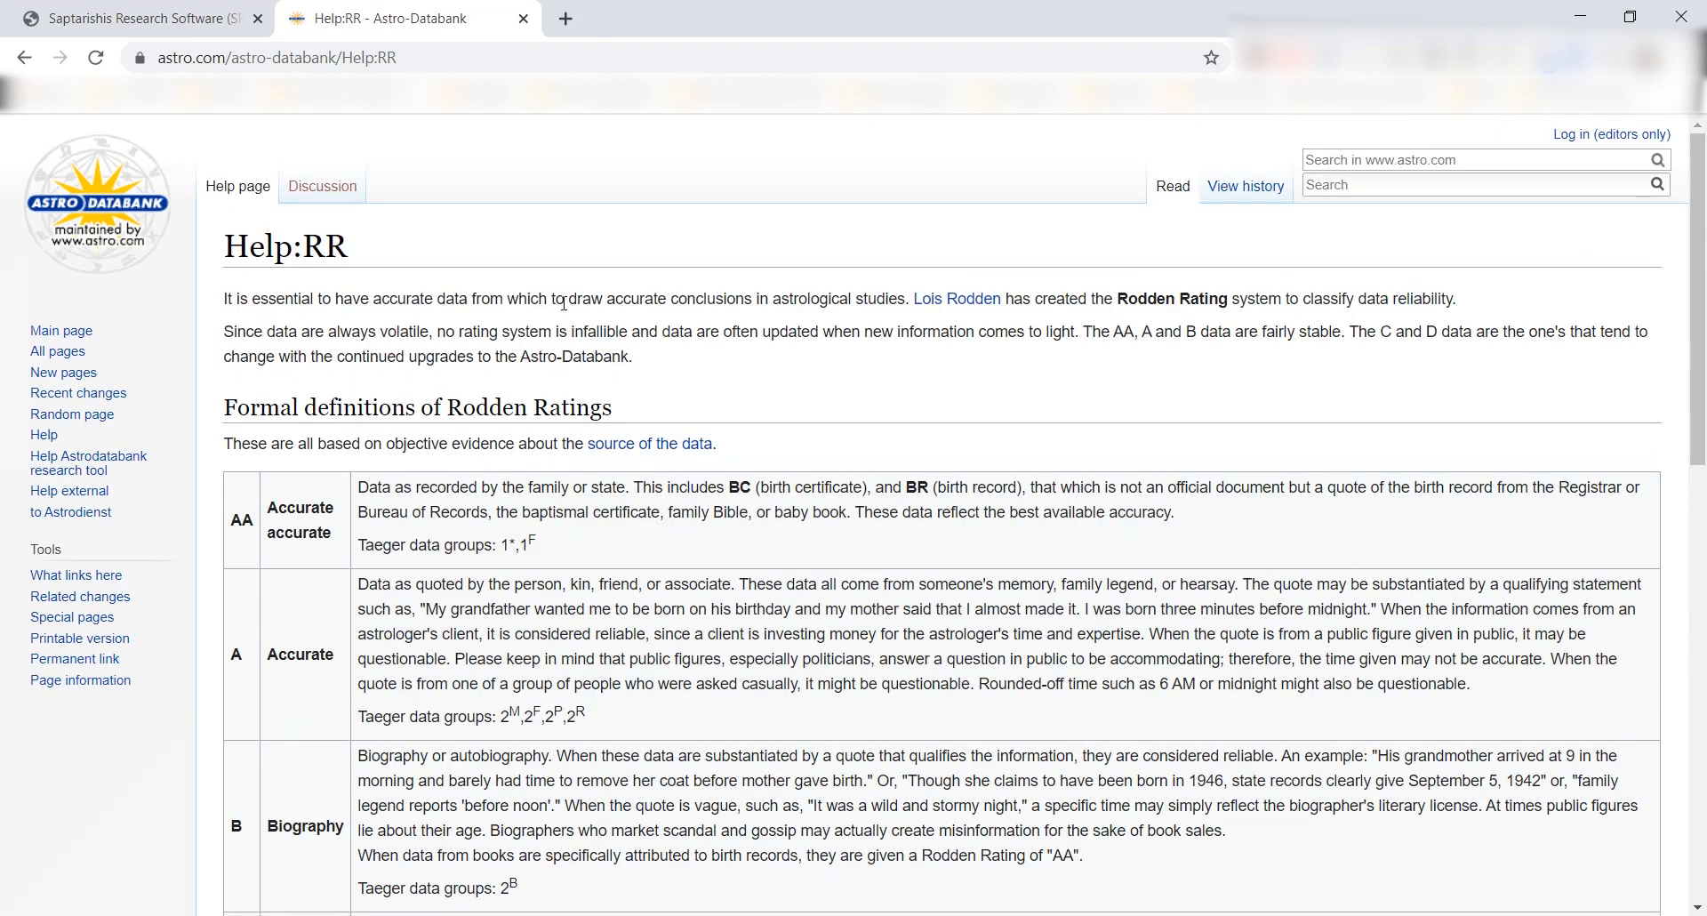
pyautogui.scroll(-1, 480, 304)
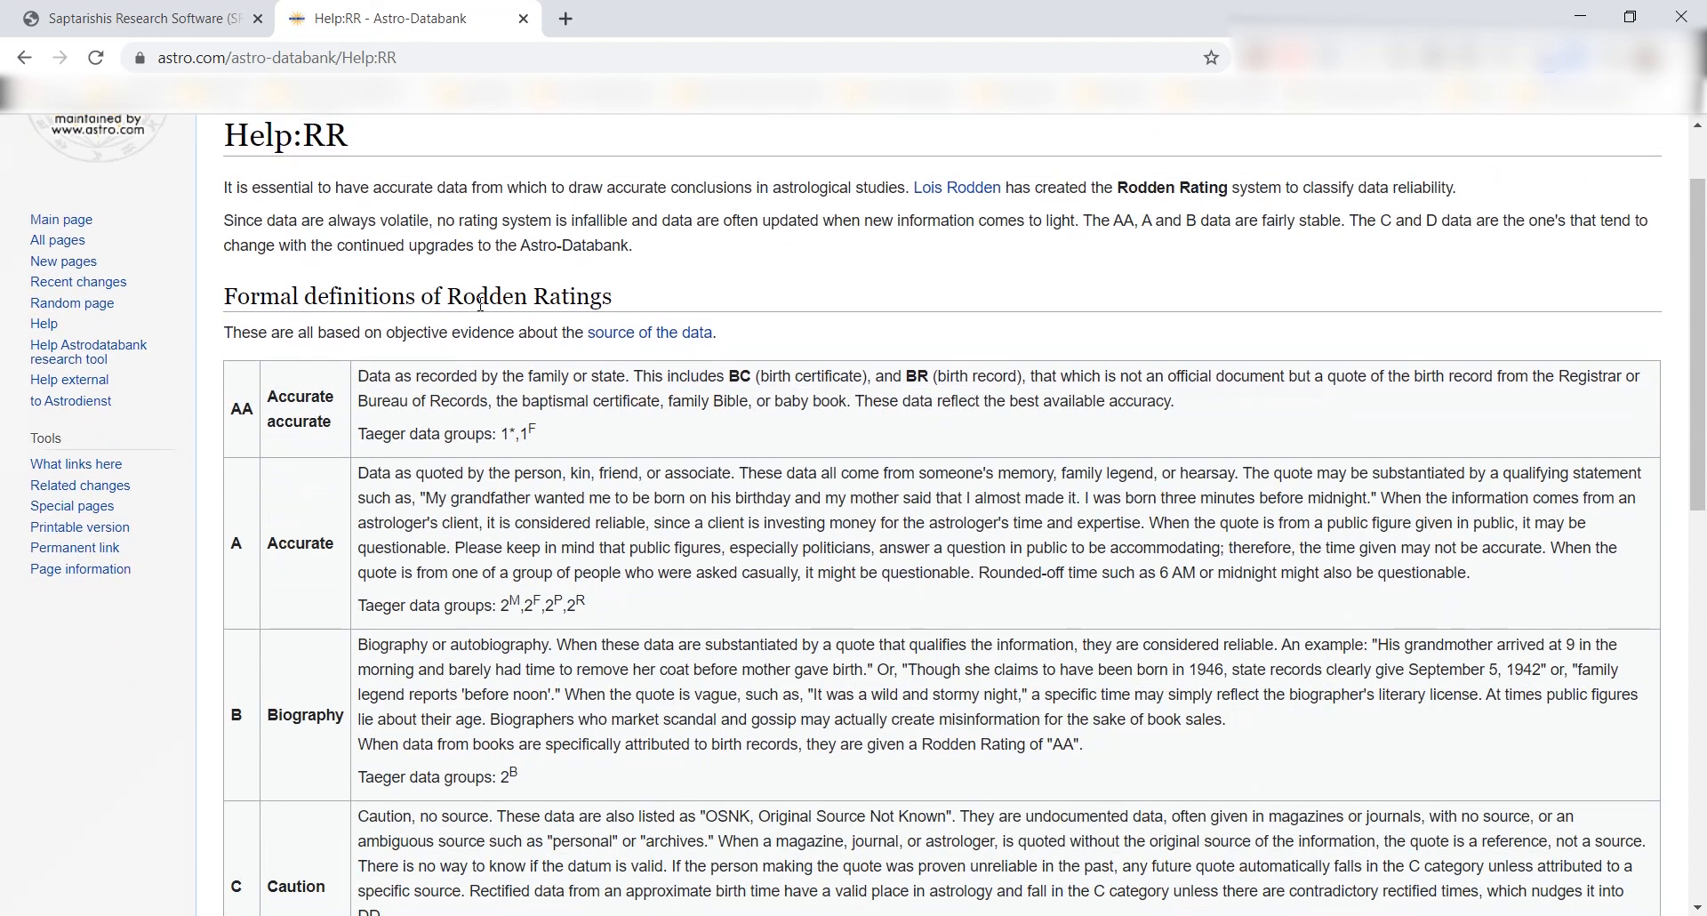
pyautogui.scroll(1, 523, 296)
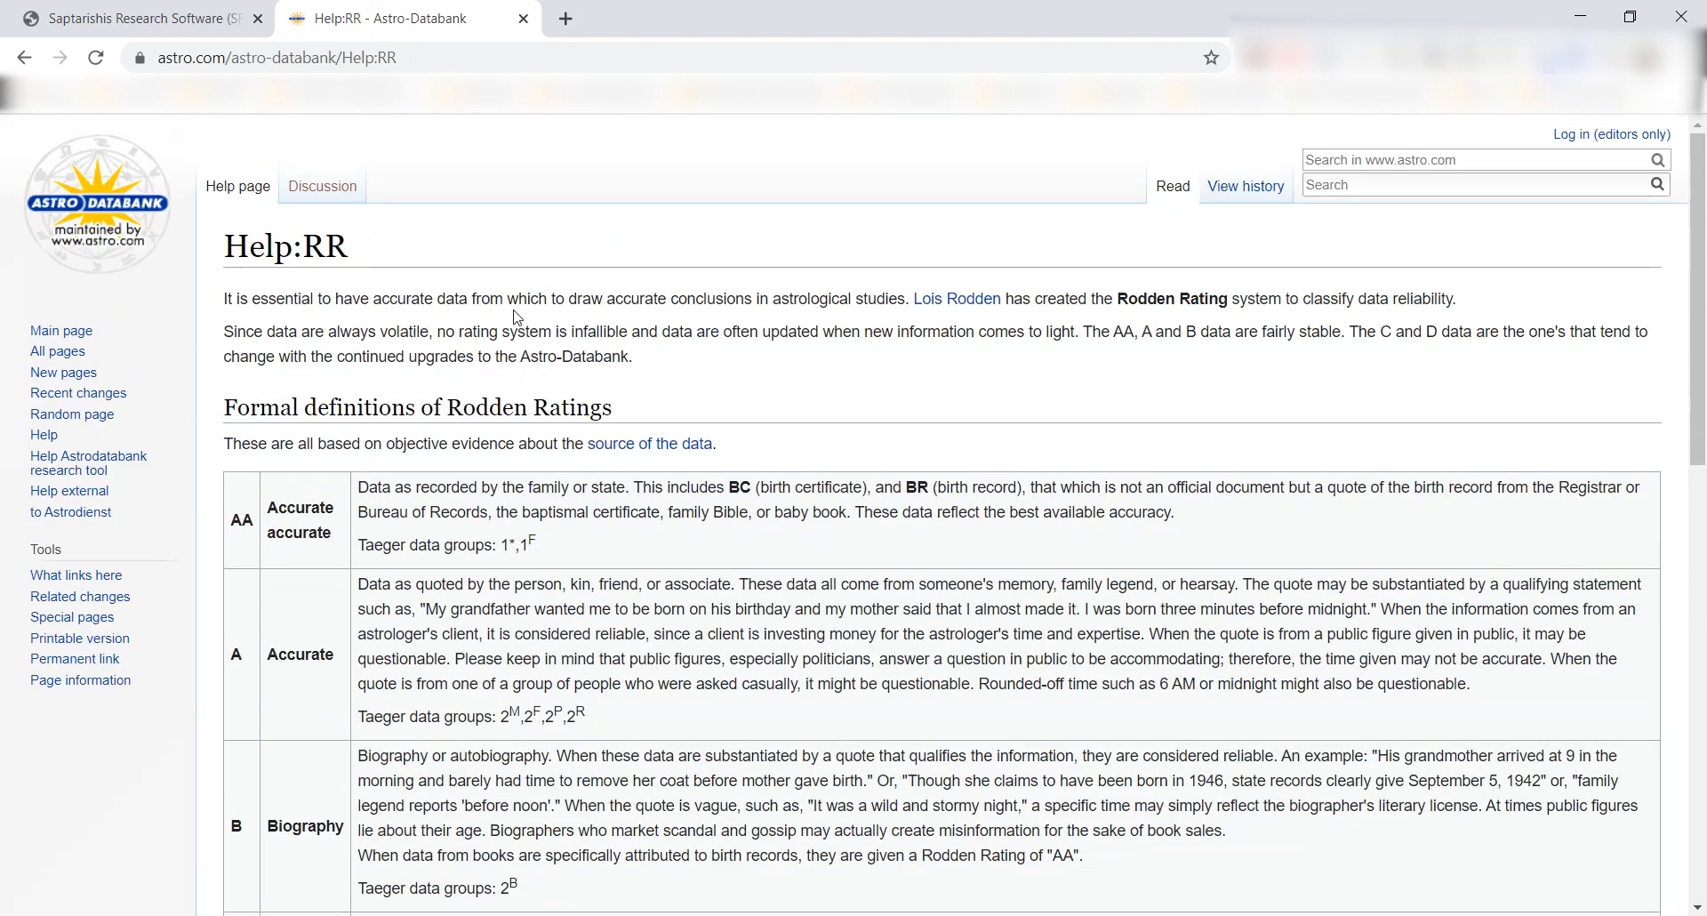
pyautogui.scroll(-2, 525, 317)
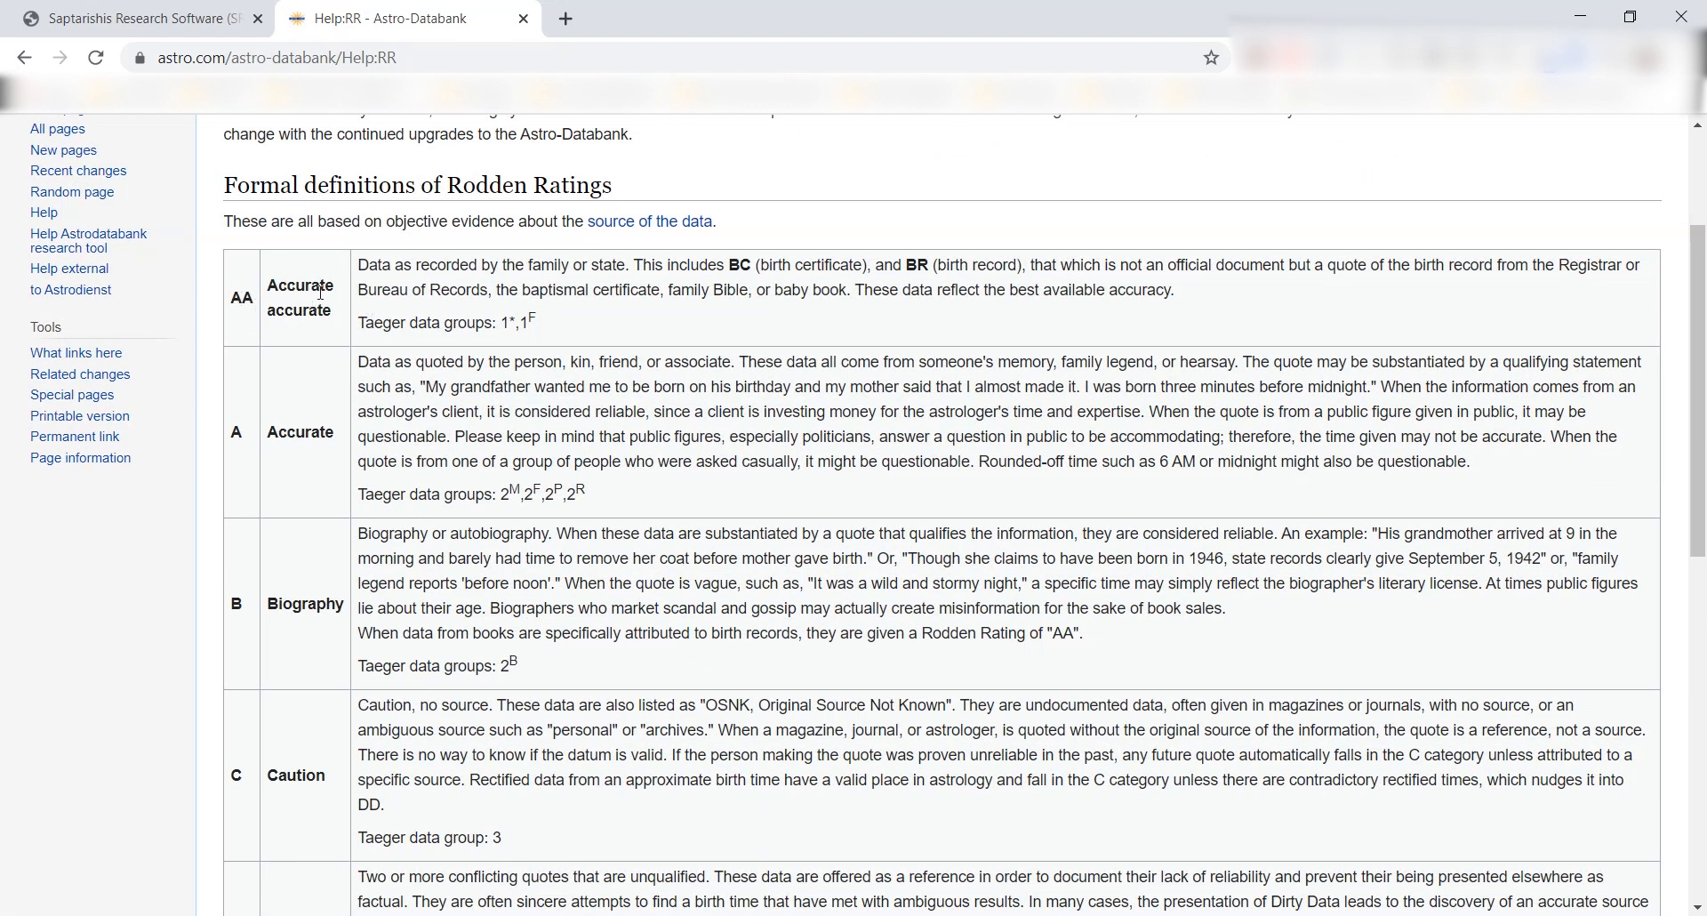
pyautogui.scroll(-1, 322, 374)
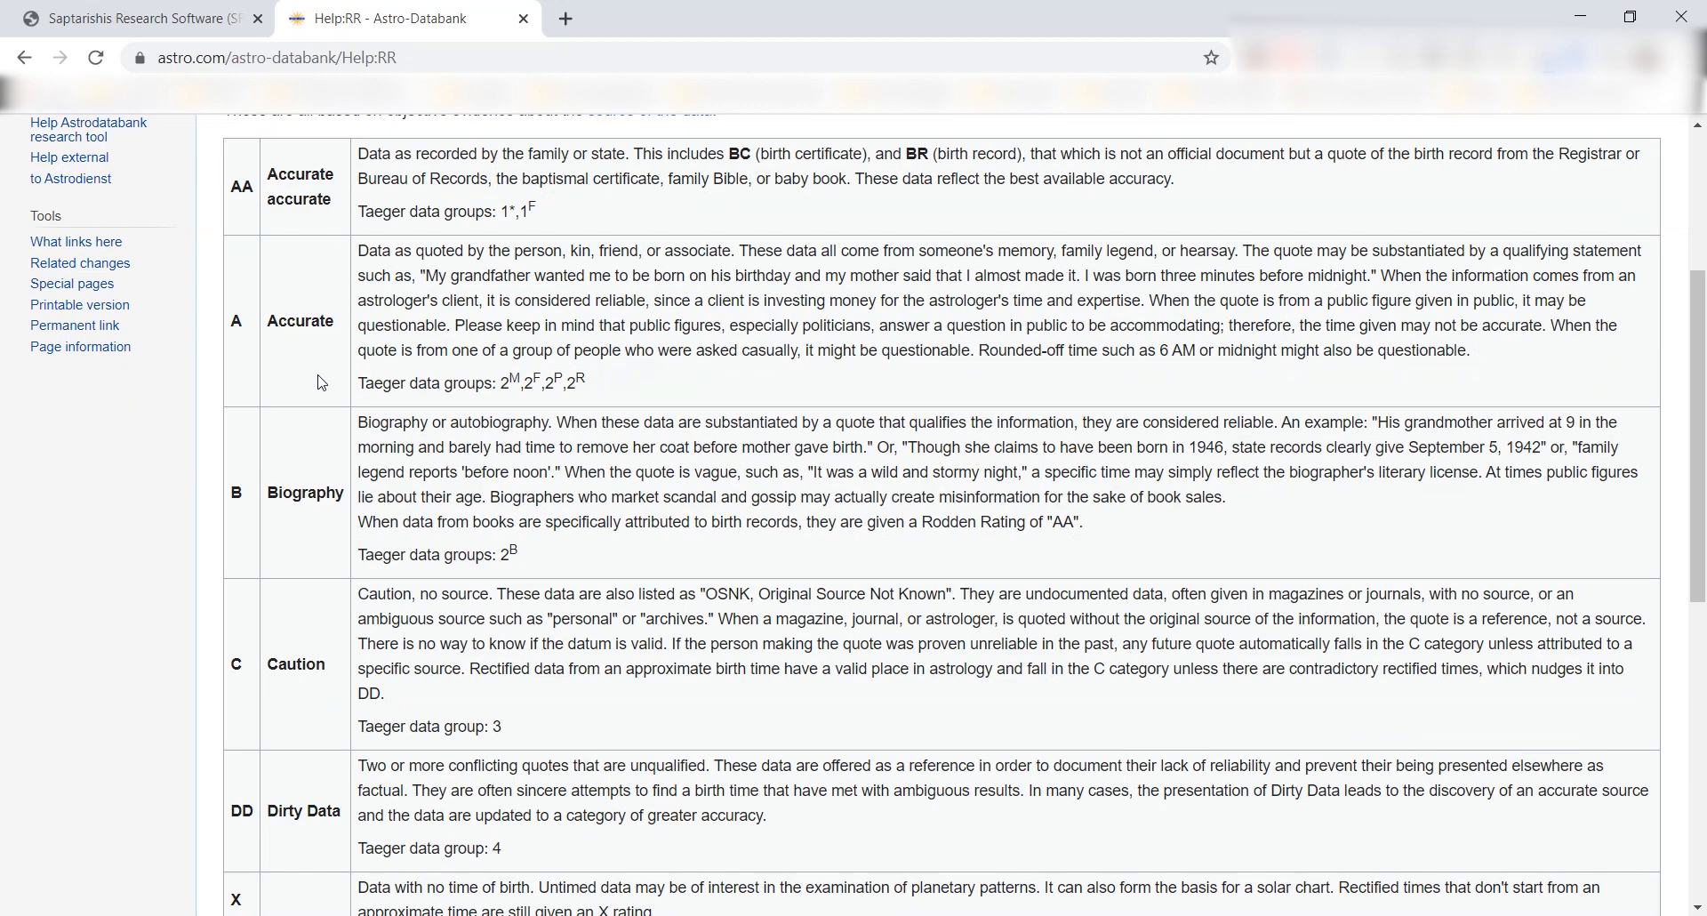
pyautogui.scroll(-1, 322, 383)
pyautogui.scroll(-1, 322, 381)
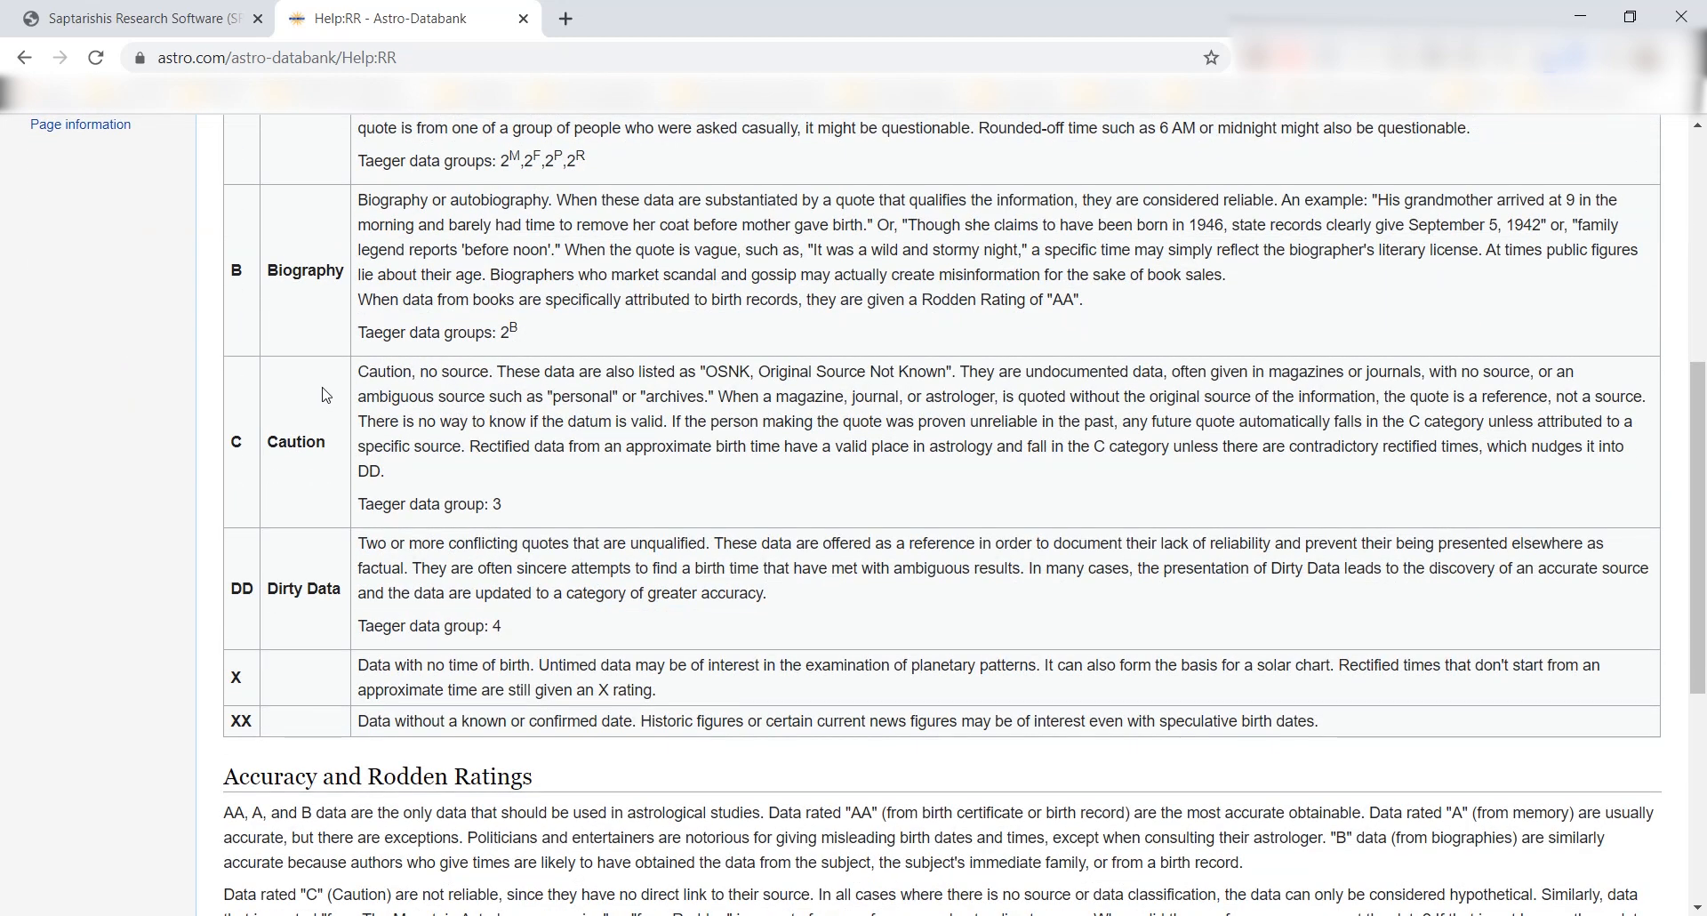
pyautogui.scroll(-1, 324, 395)
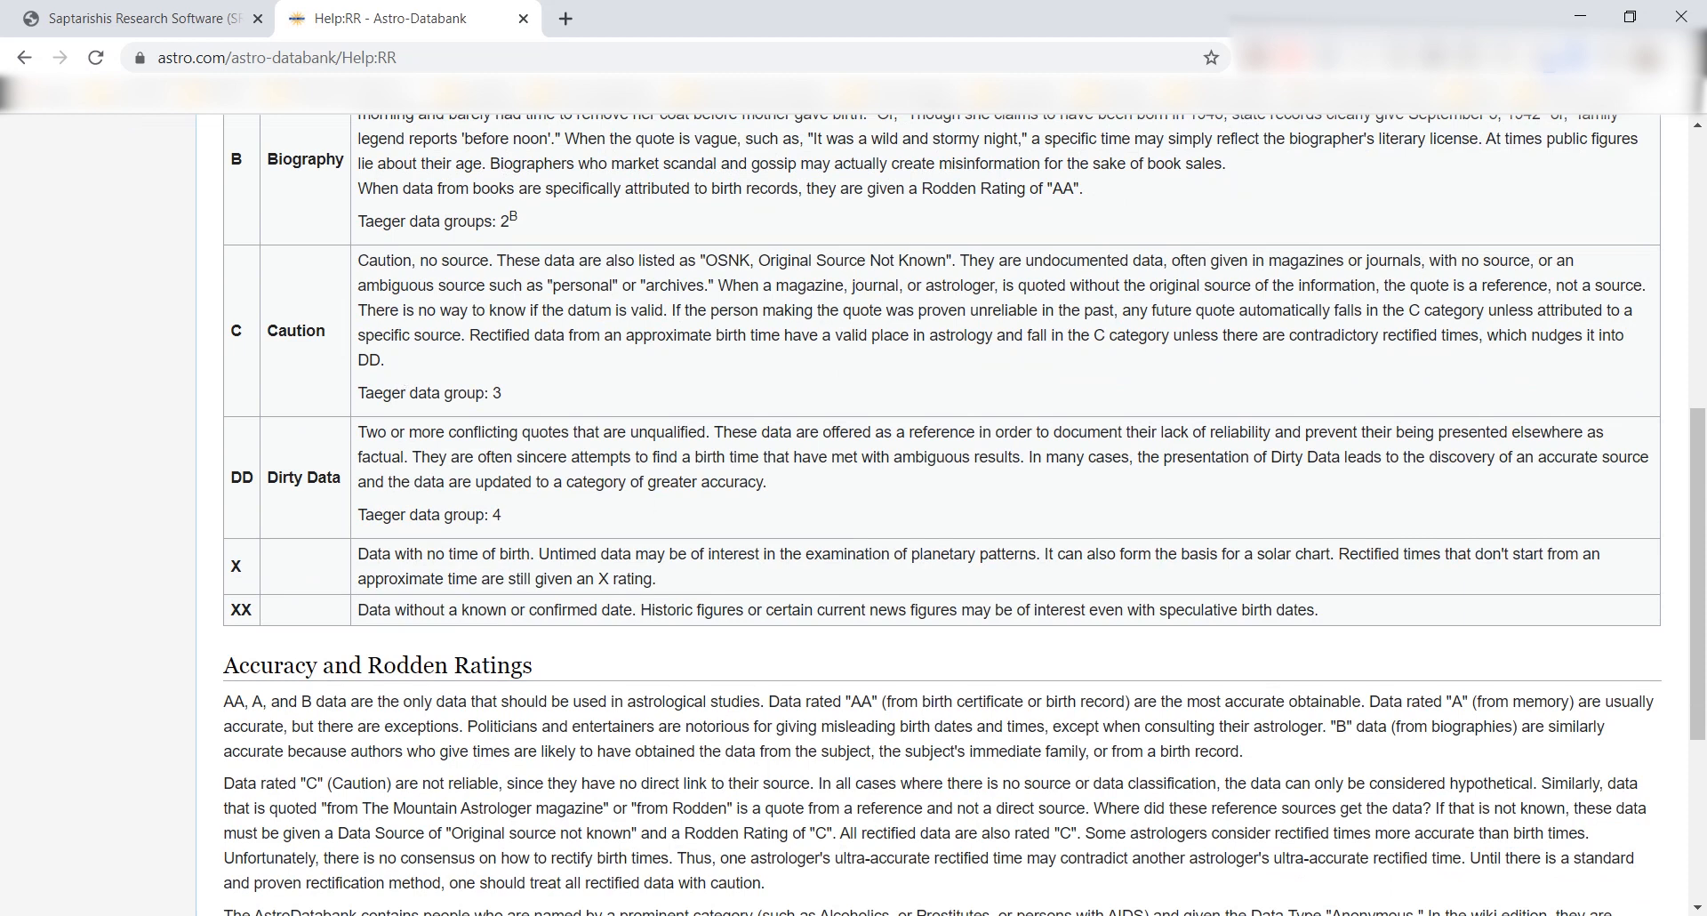
# - Switch back to Saptarishis Research Software, run the search with the four house conditions and reposition the results window
pyautogui.hotkey('alt', 'Tab')
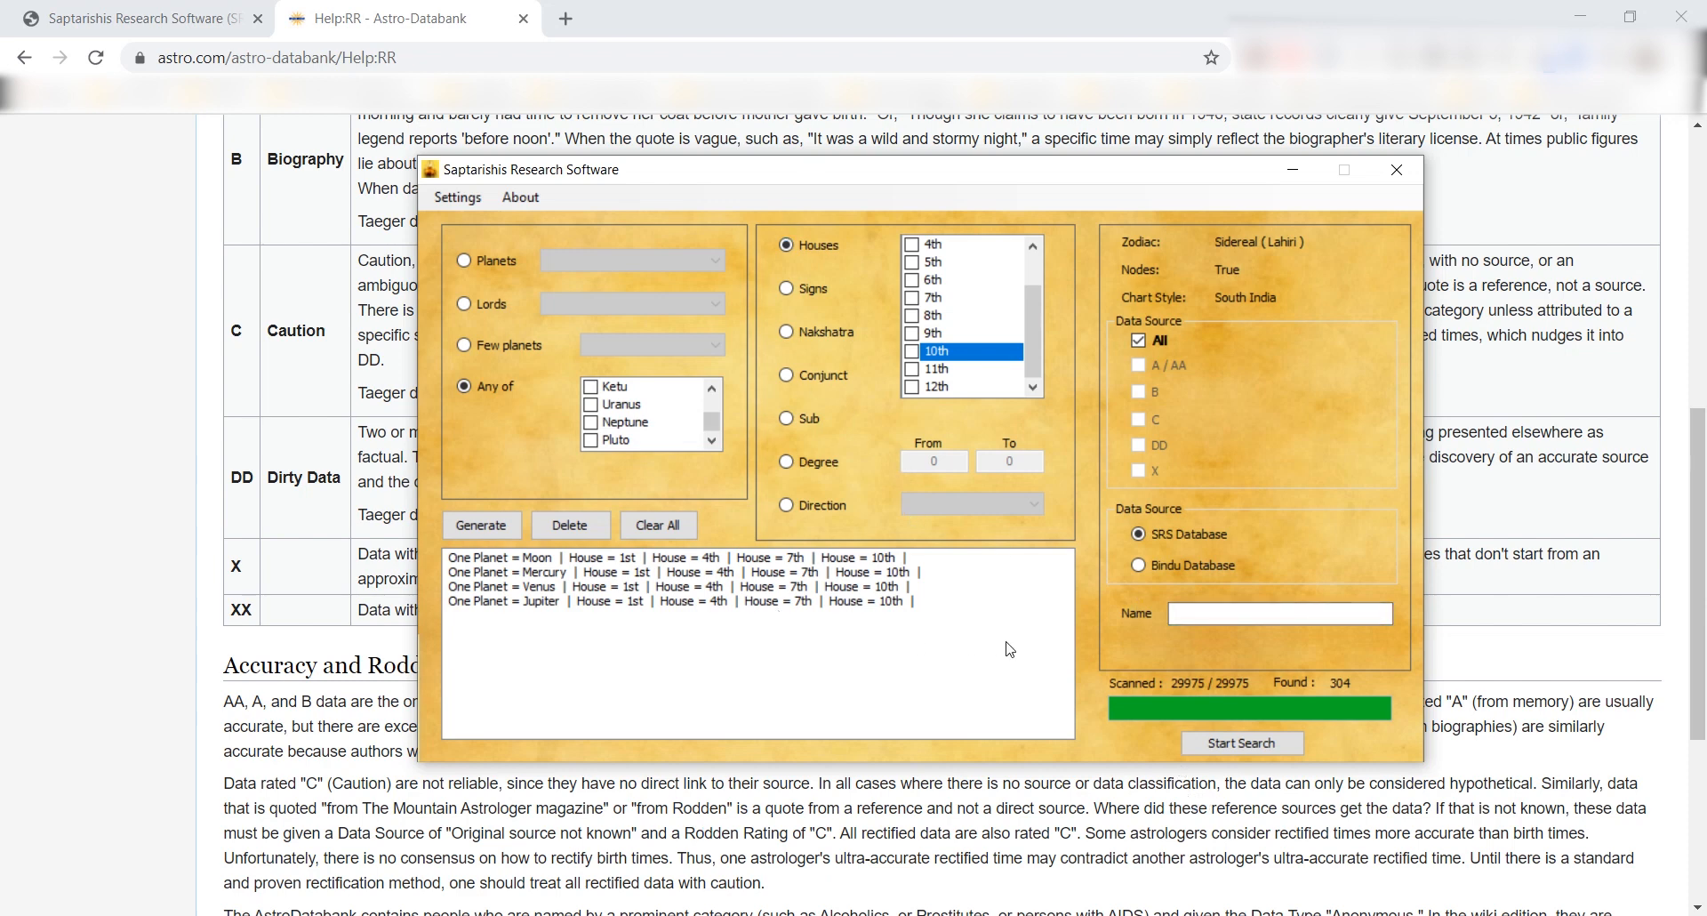
pyautogui.click(1240, 744)
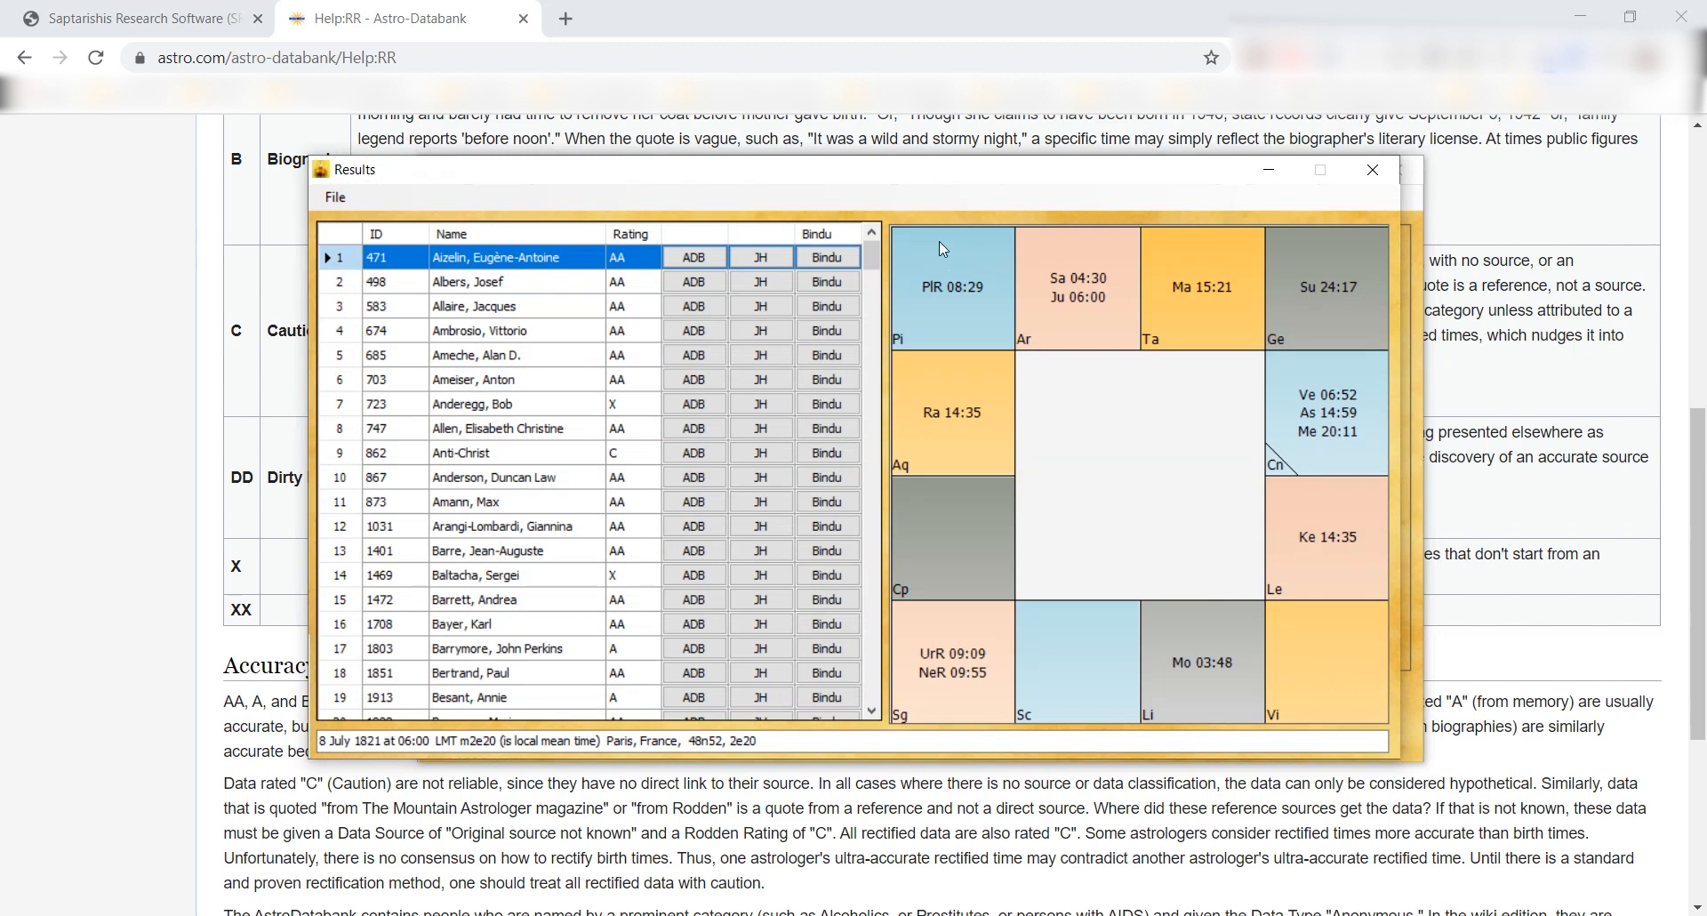
pyautogui.moveTo(873, 256); pyautogui.dragTo(947, 264)
pyautogui.moveTo(787, 182); pyautogui.dragTo(847, 494)
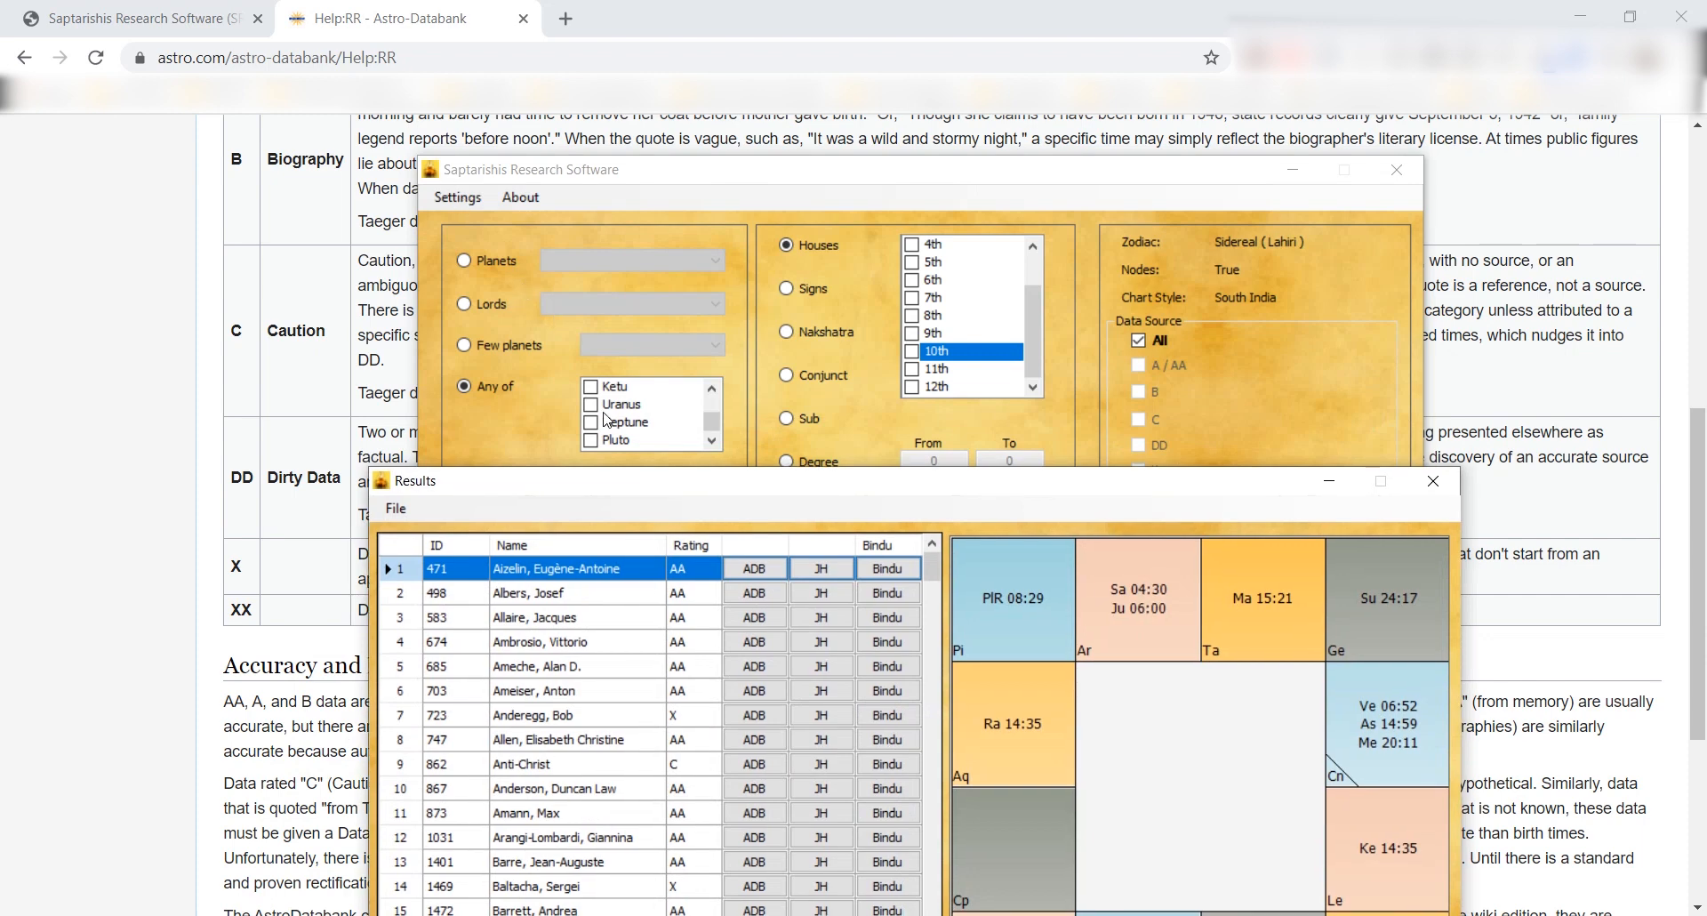
pyautogui.moveTo(636, 480); pyautogui.dragTo(598, 198)
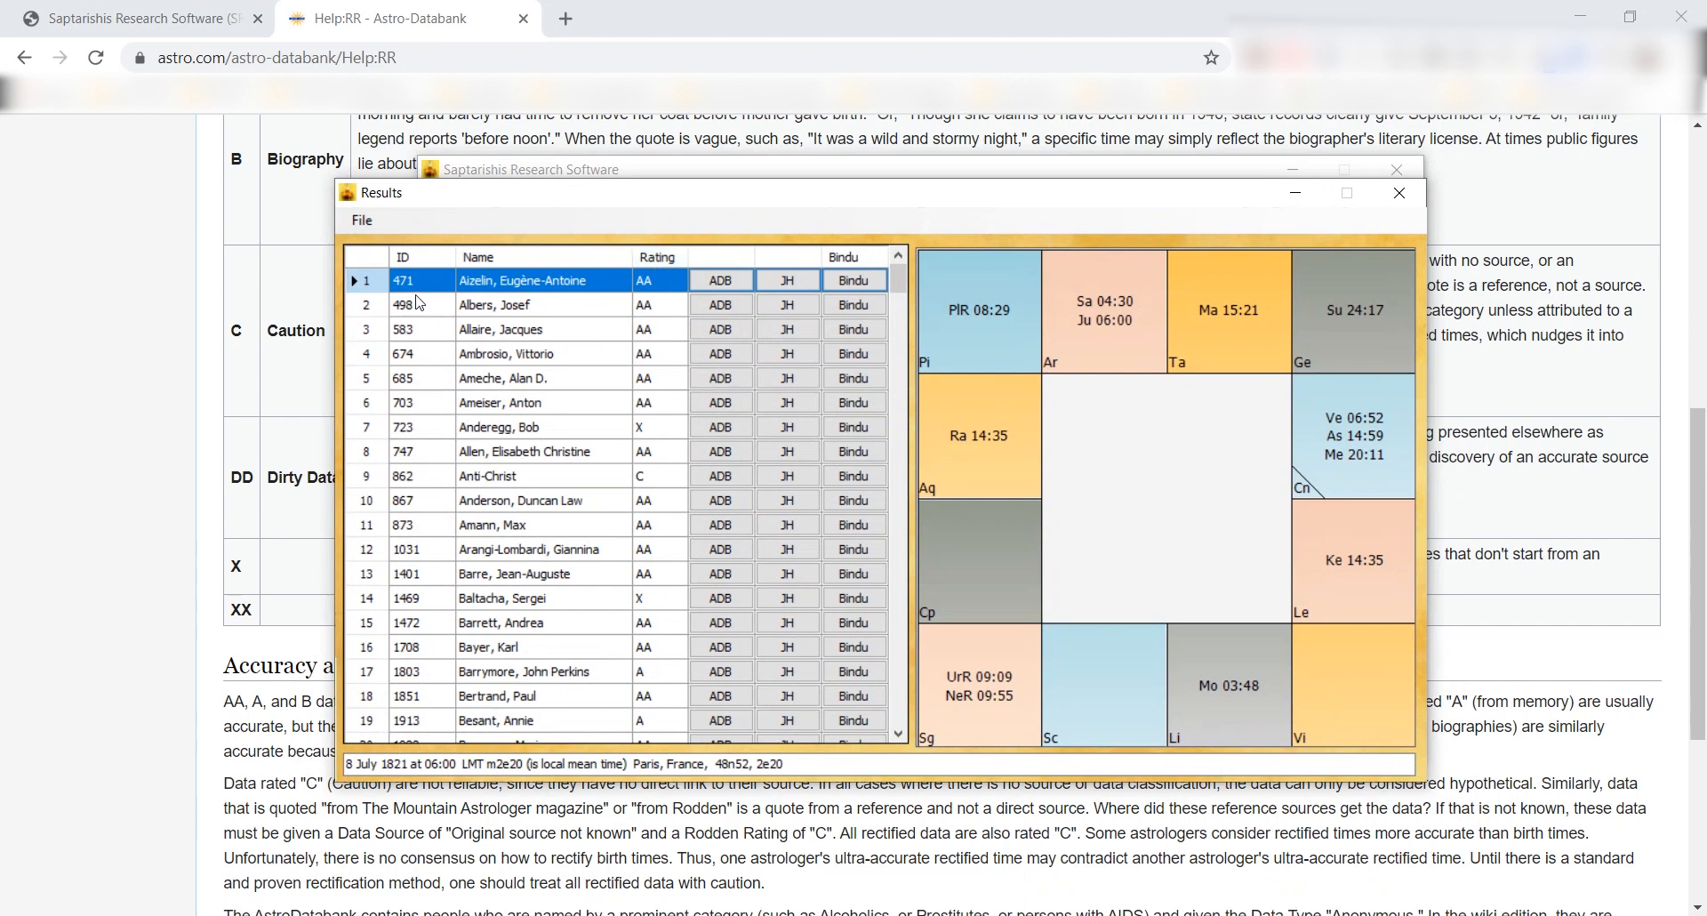
# - Sort the chart search results by their Rodden rating
pyautogui.moveTo(905, 278); pyautogui.dragTo(900, 382)
pyautogui.click(642, 256)
pyautogui.click(820, 330)
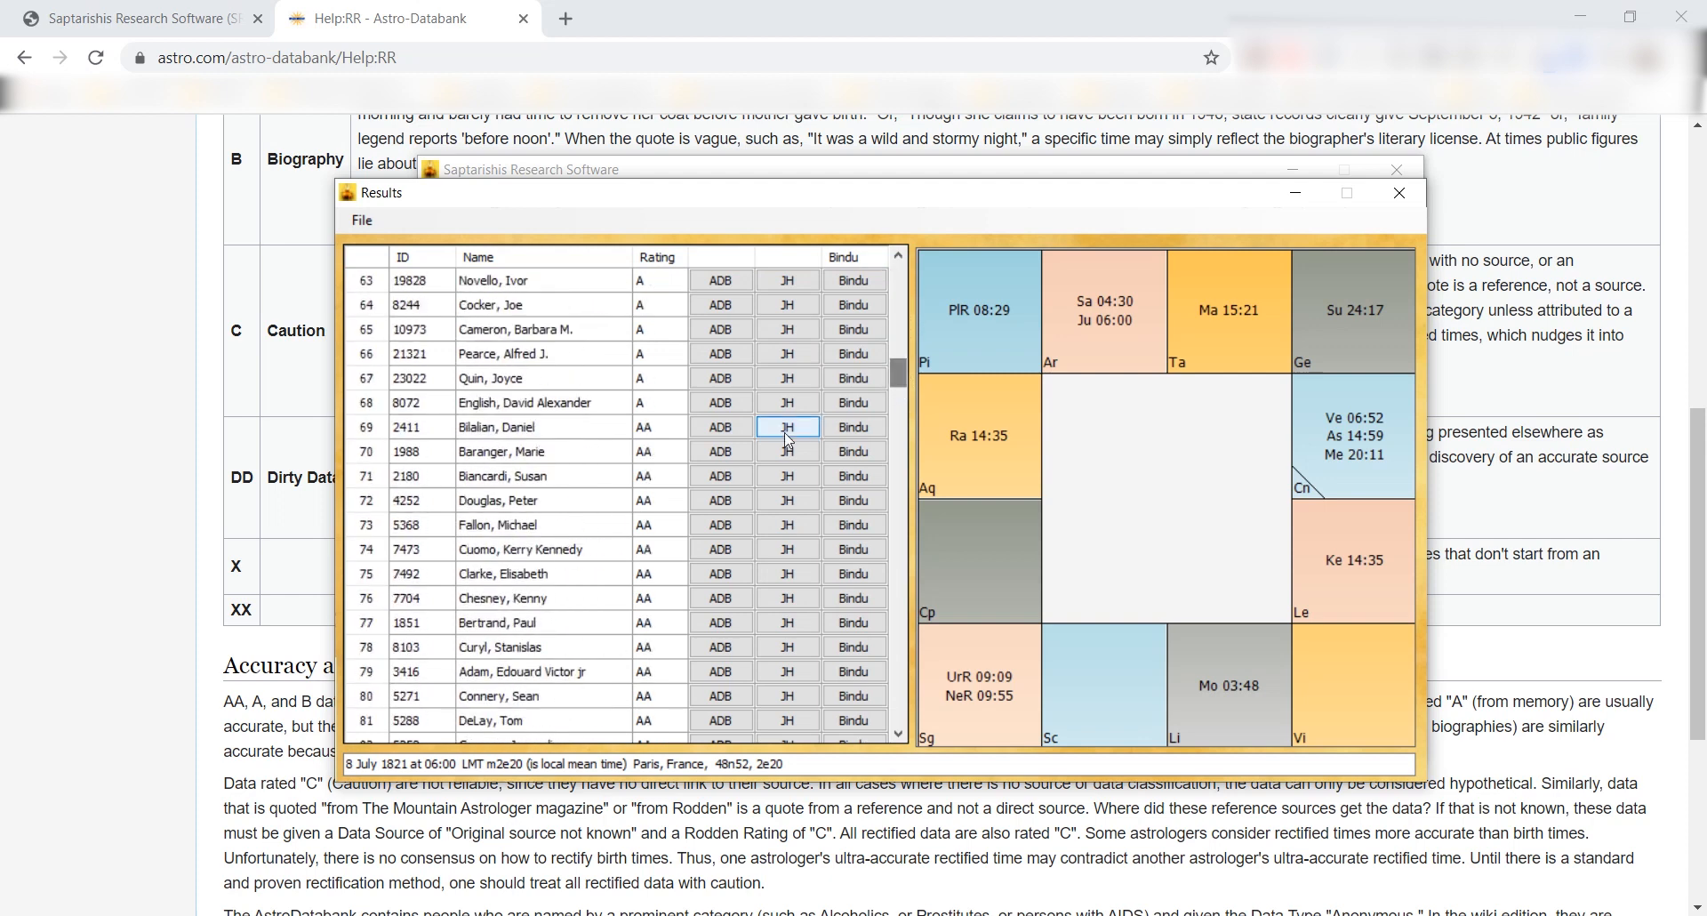
# - Examine the sorted results list to review which charts fall under each rating, from AA to X
pyautogui.scroll(-4, 653, 485)
pyautogui.scroll(-2, 653, 485)
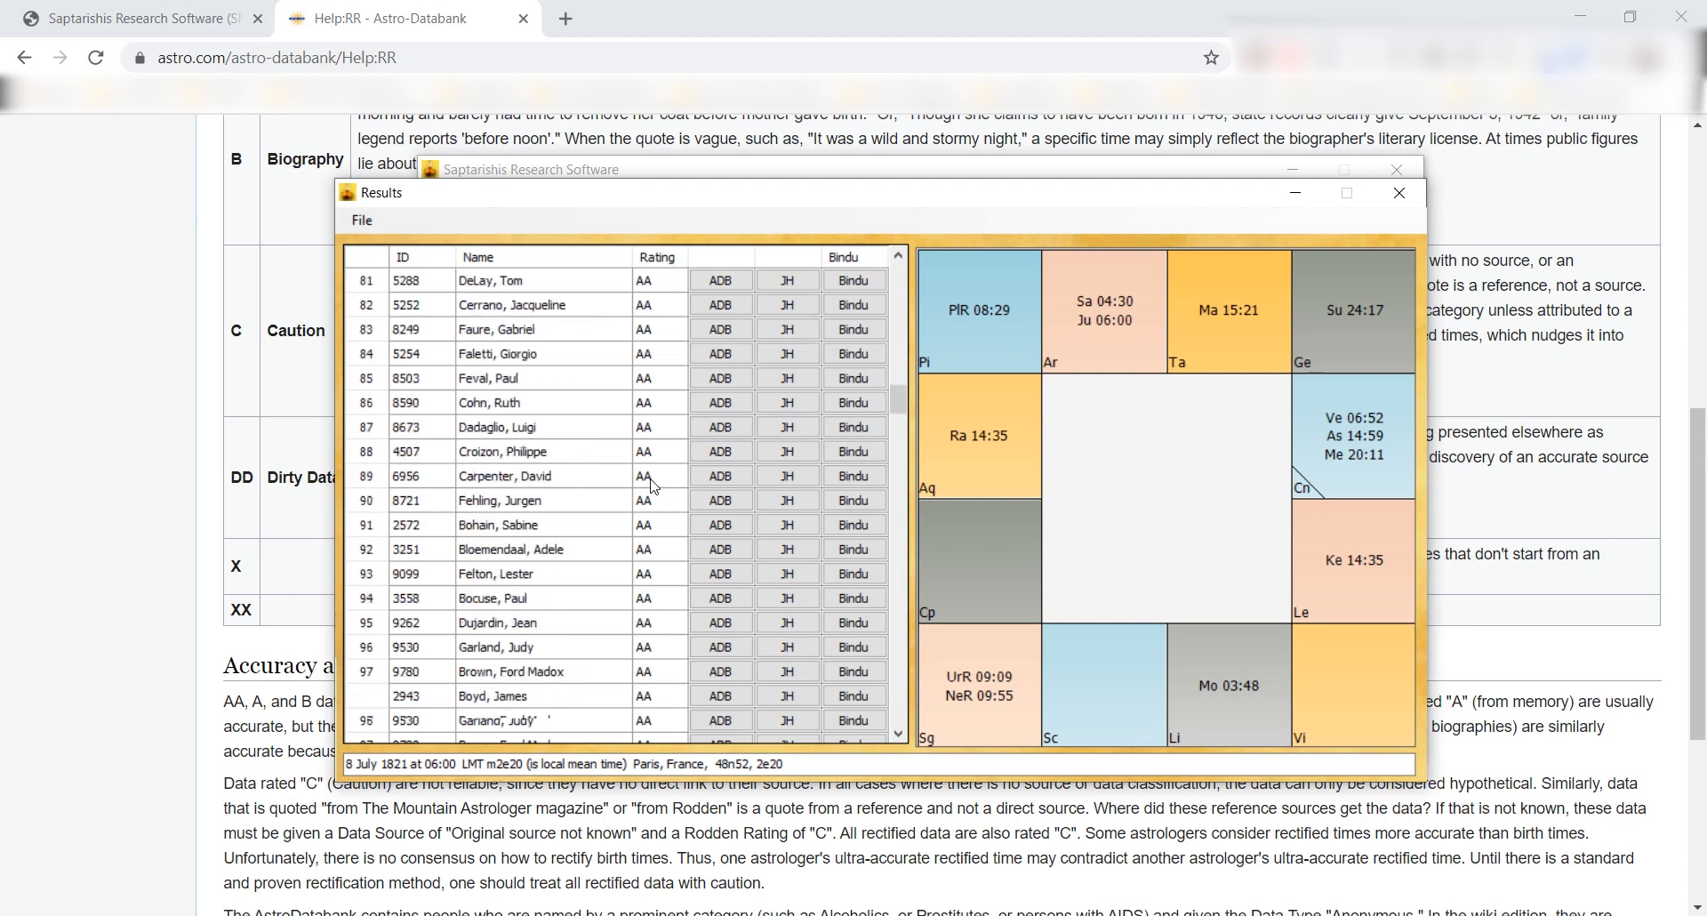
pyautogui.scroll(-3, 654, 485)
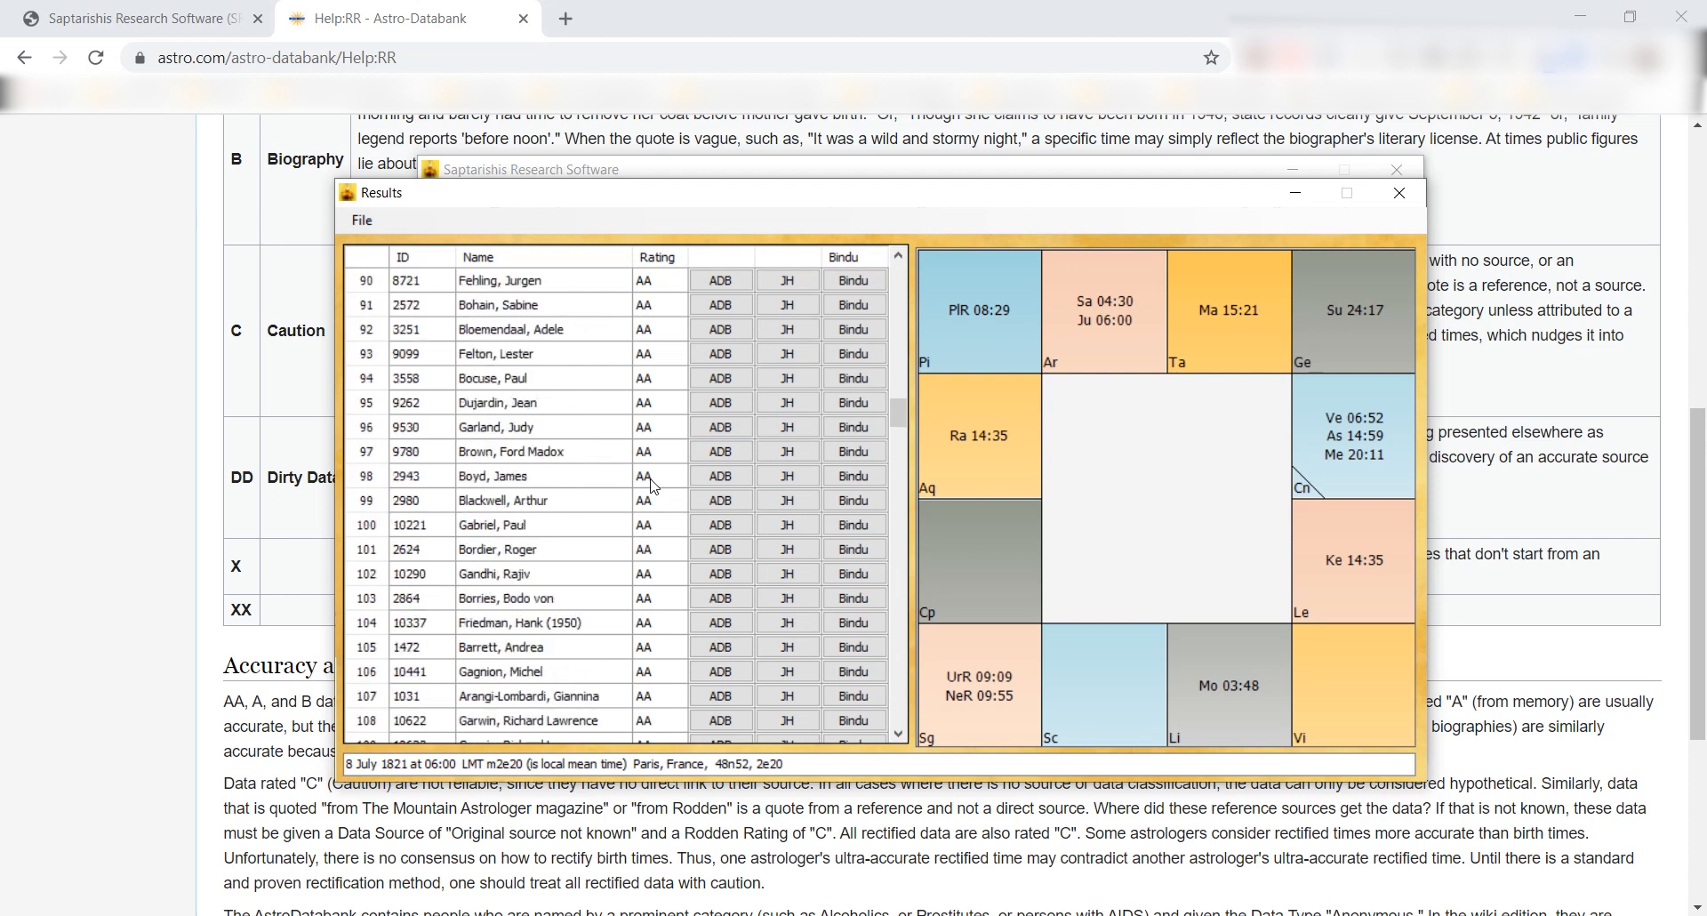
pyautogui.scroll(-5, 654, 485)
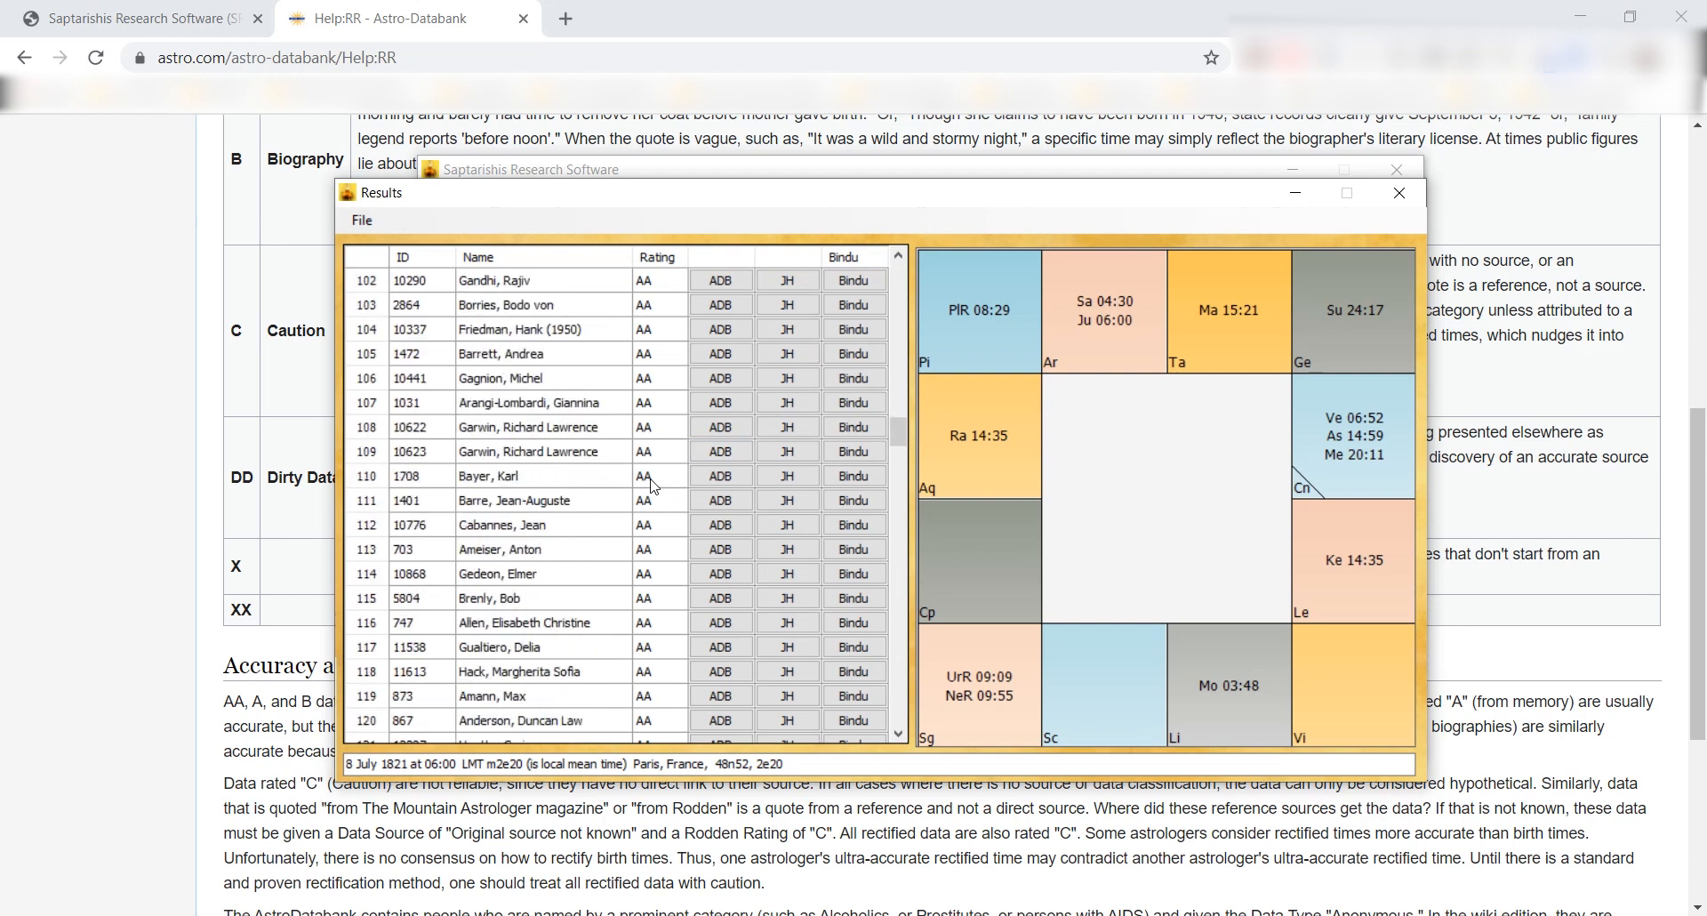
pyautogui.scroll(-5, 654, 485)
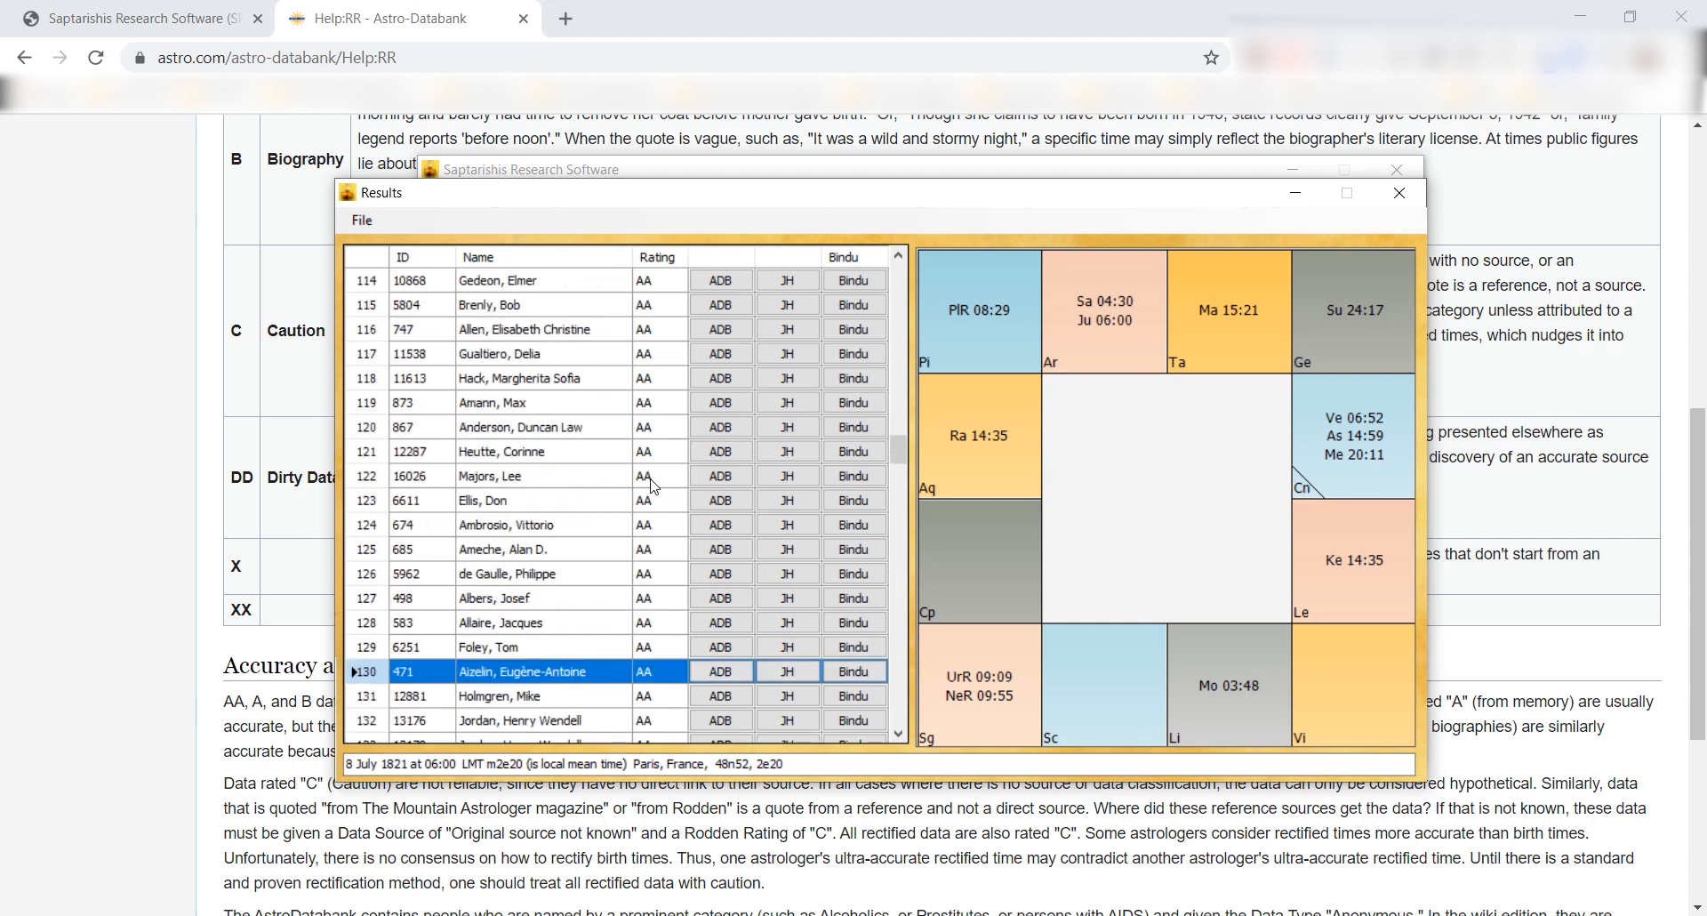
pyautogui.scroll(-2, 654, 484)
pyautogui.scroll(-5, 654, 485)
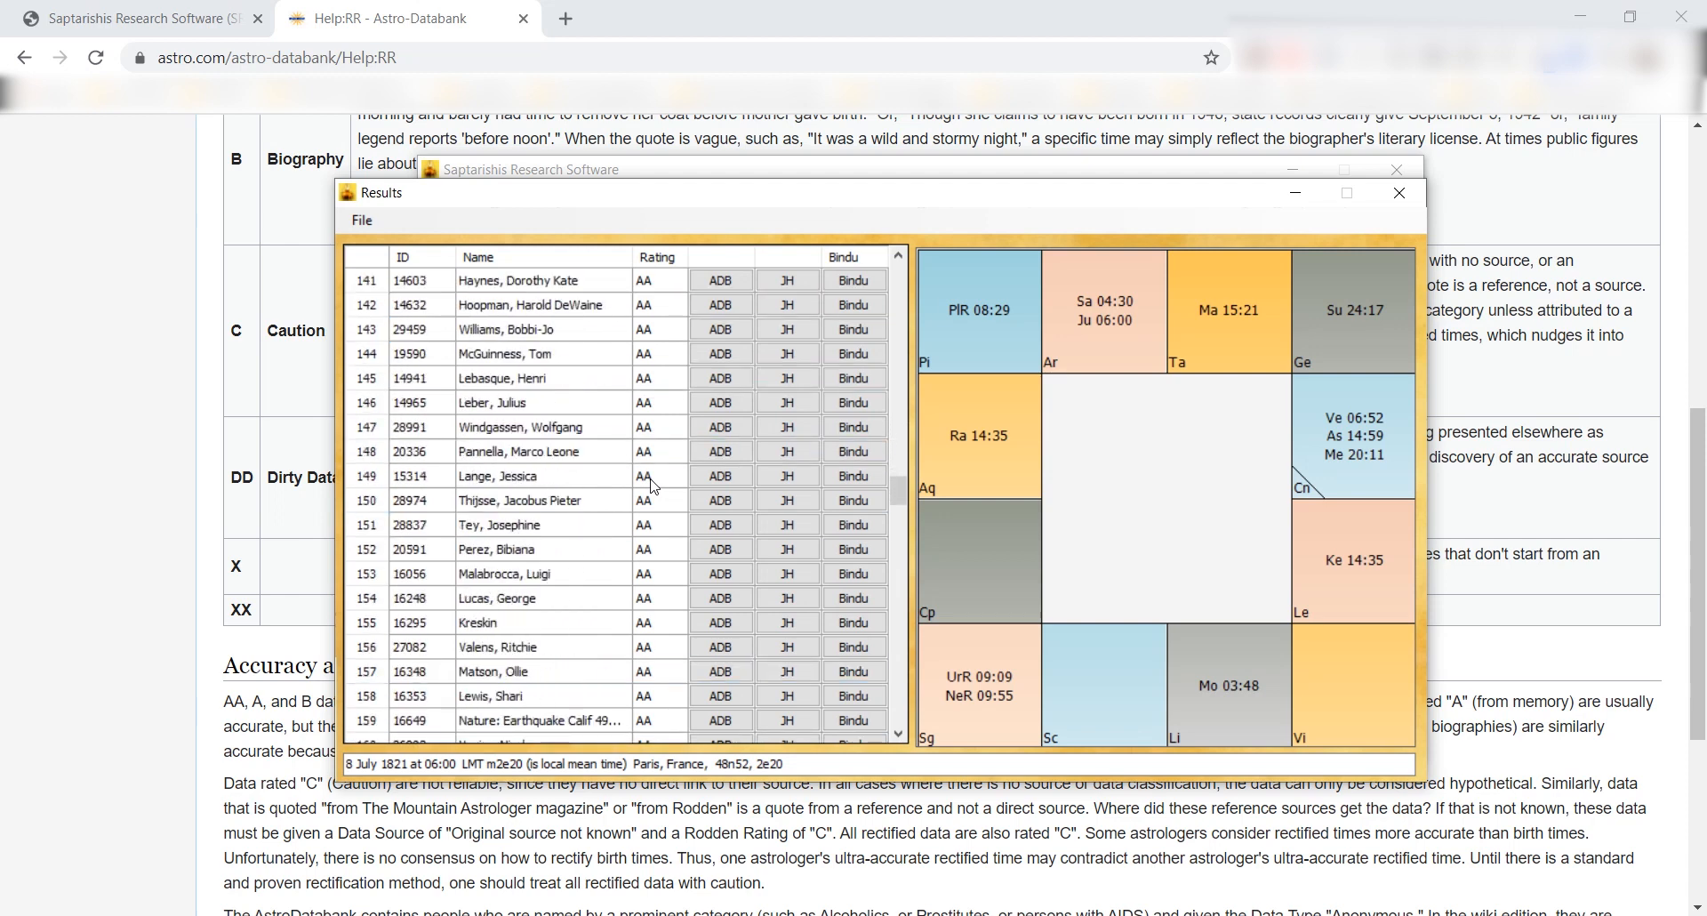
pyautogui.scroll(-4, 654, 480)
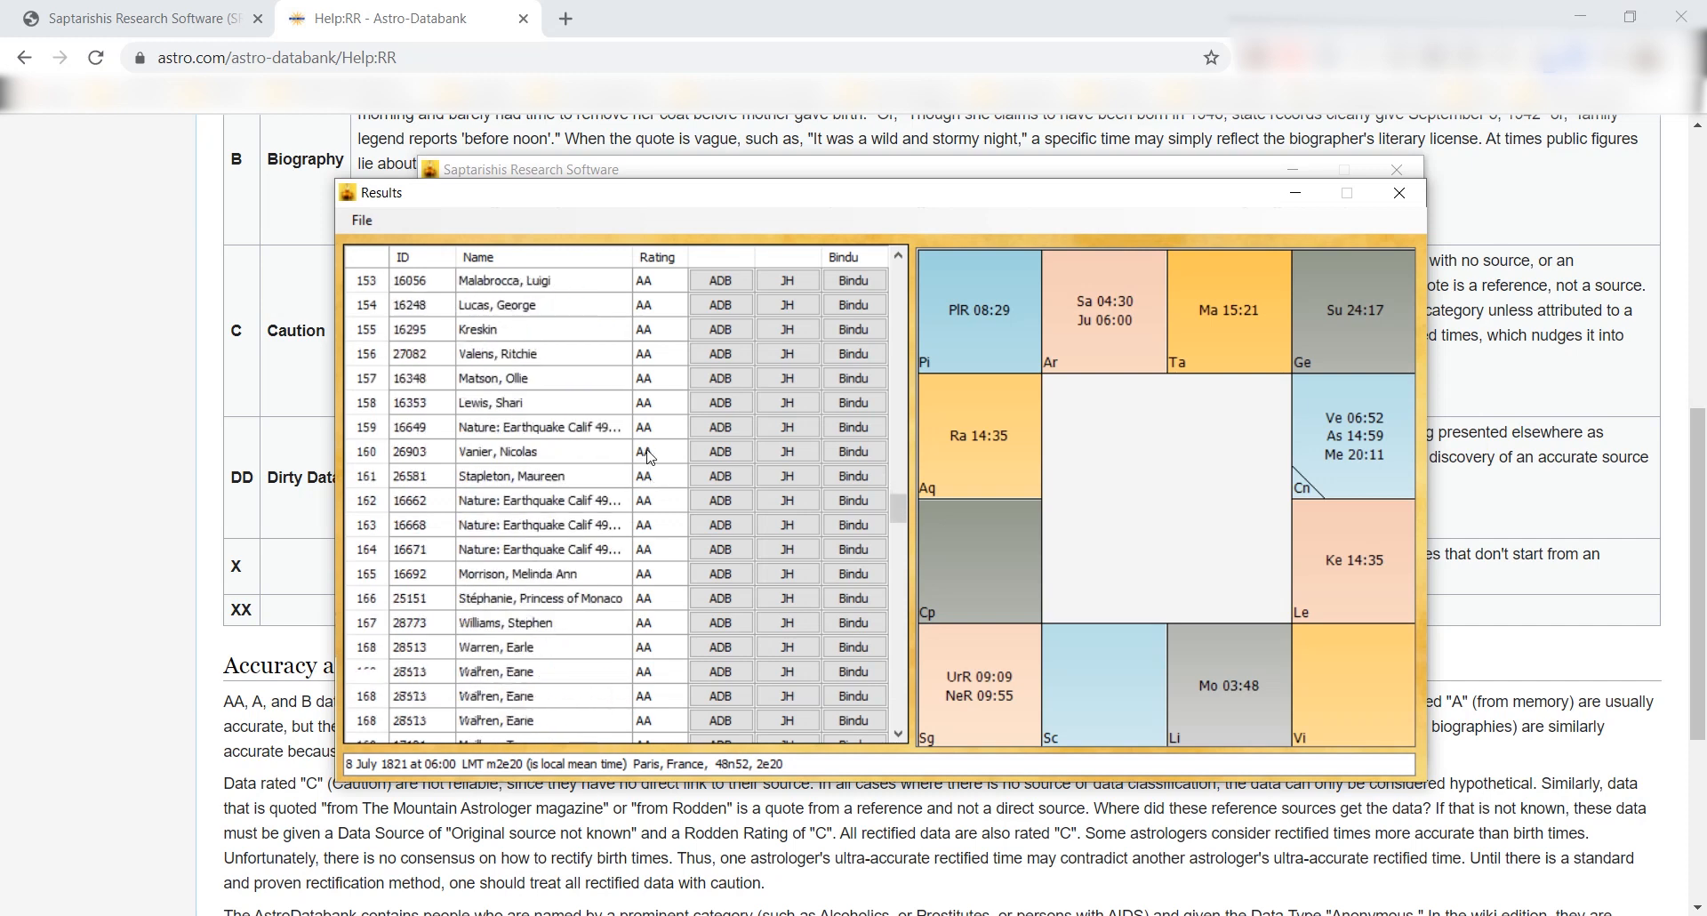
pyautogui.scroll(-5, 650, 455)
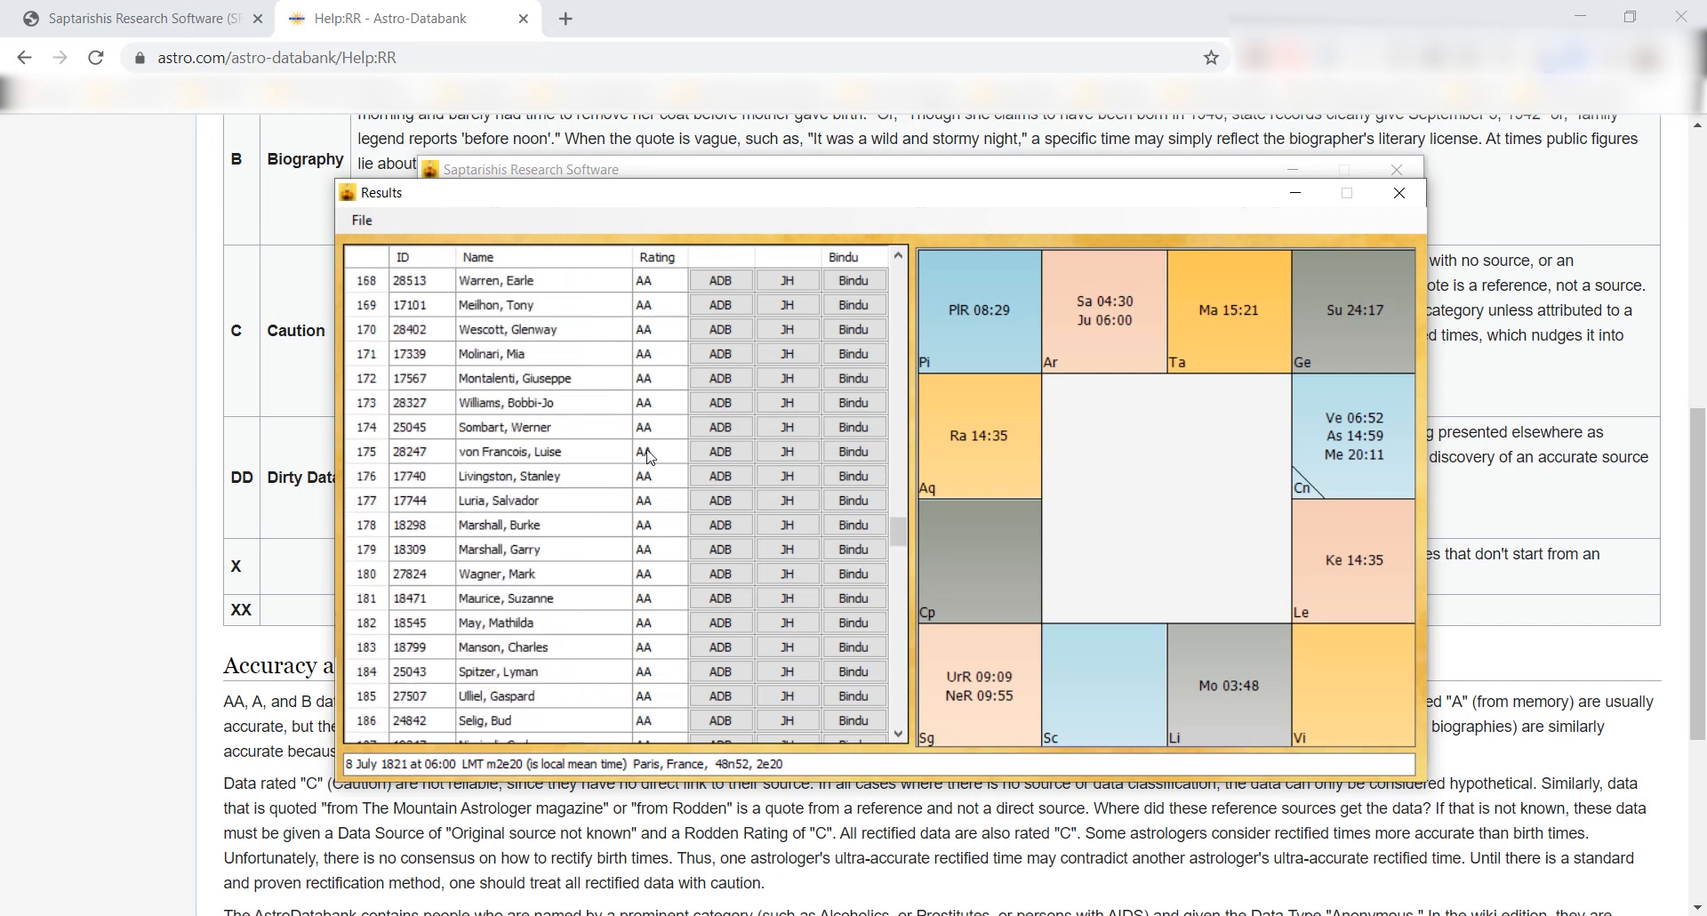
pyautogui.scroll(-6, 650, 455)
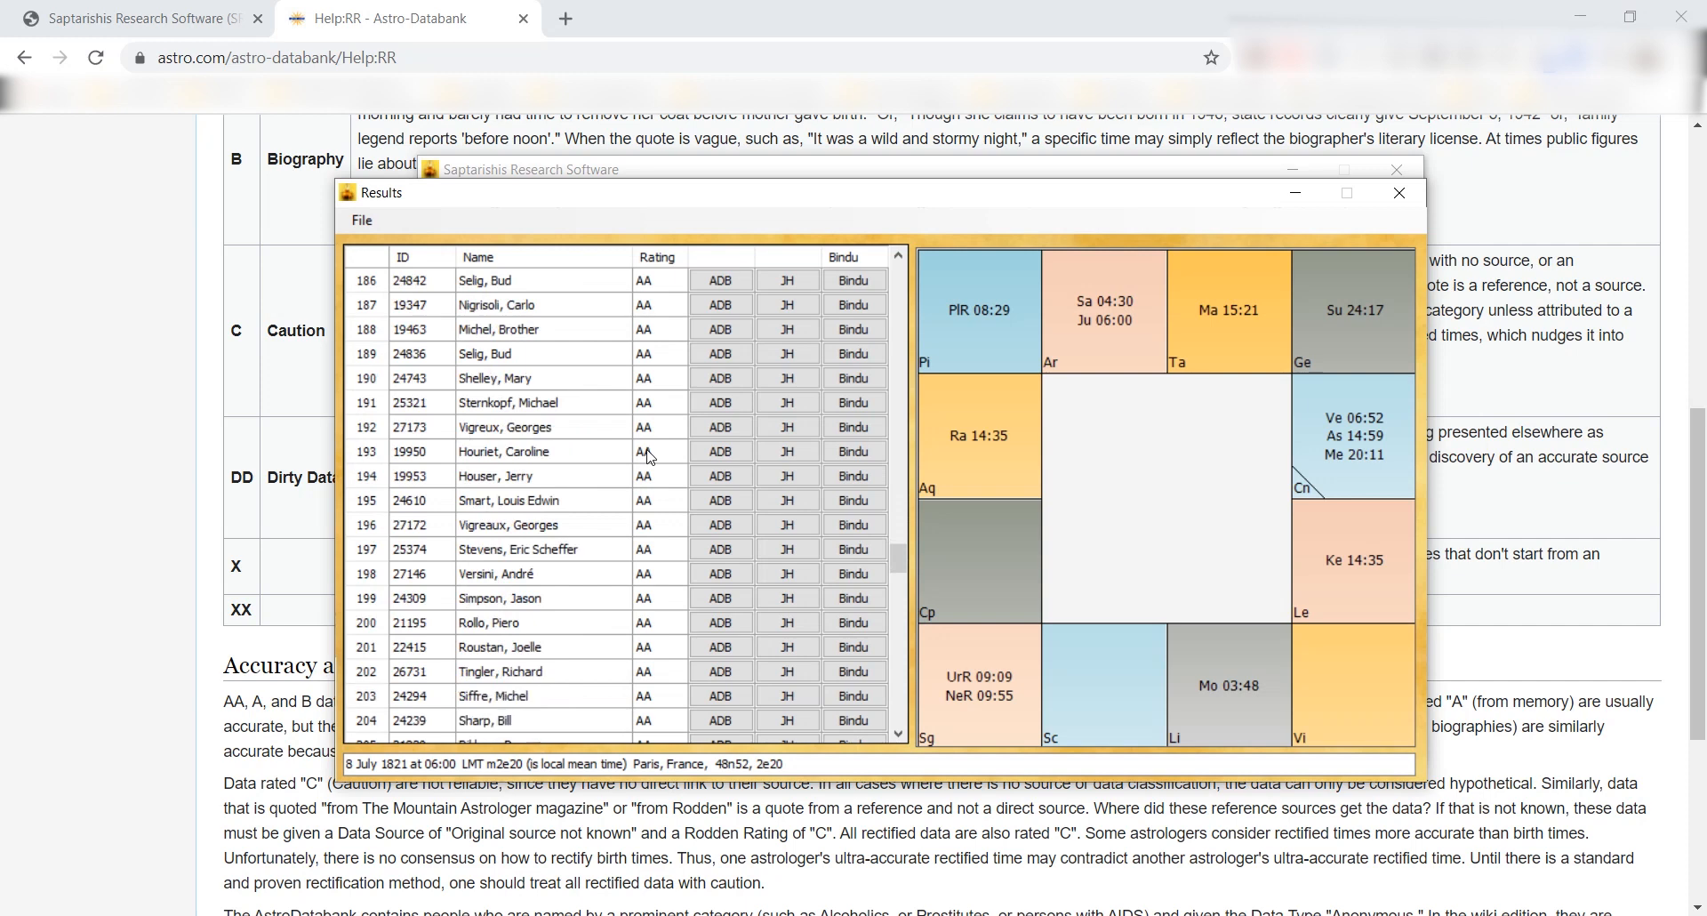
pyautogui.scroll(-8, 650, 455)
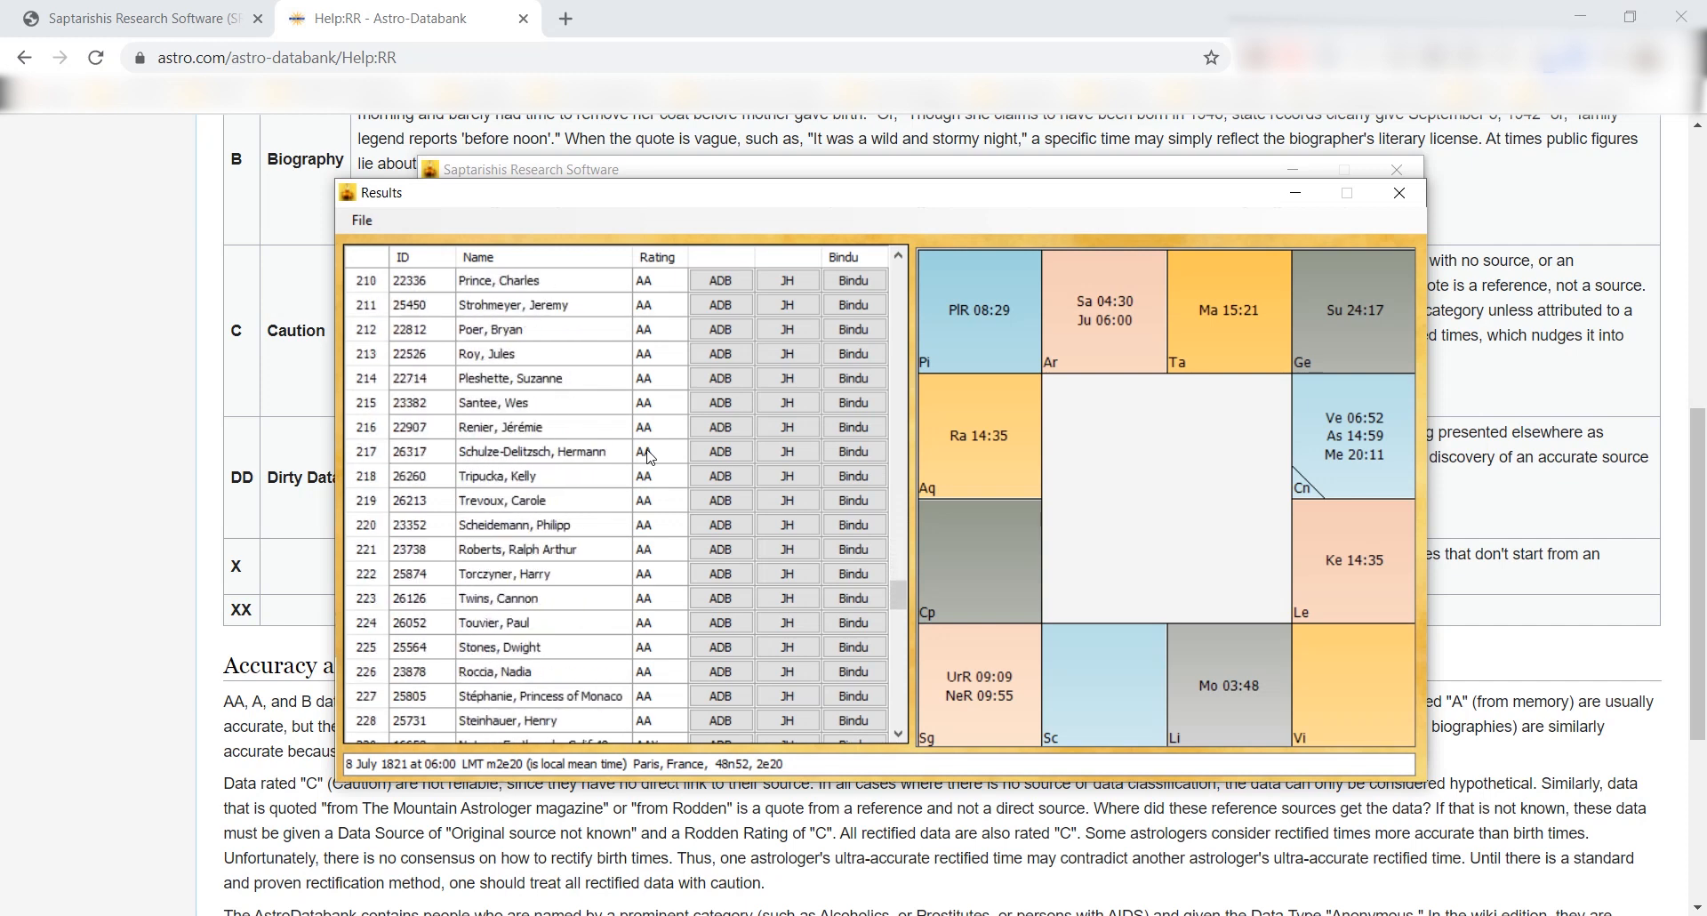
pyautogui.scroll(-5, 650, 455)
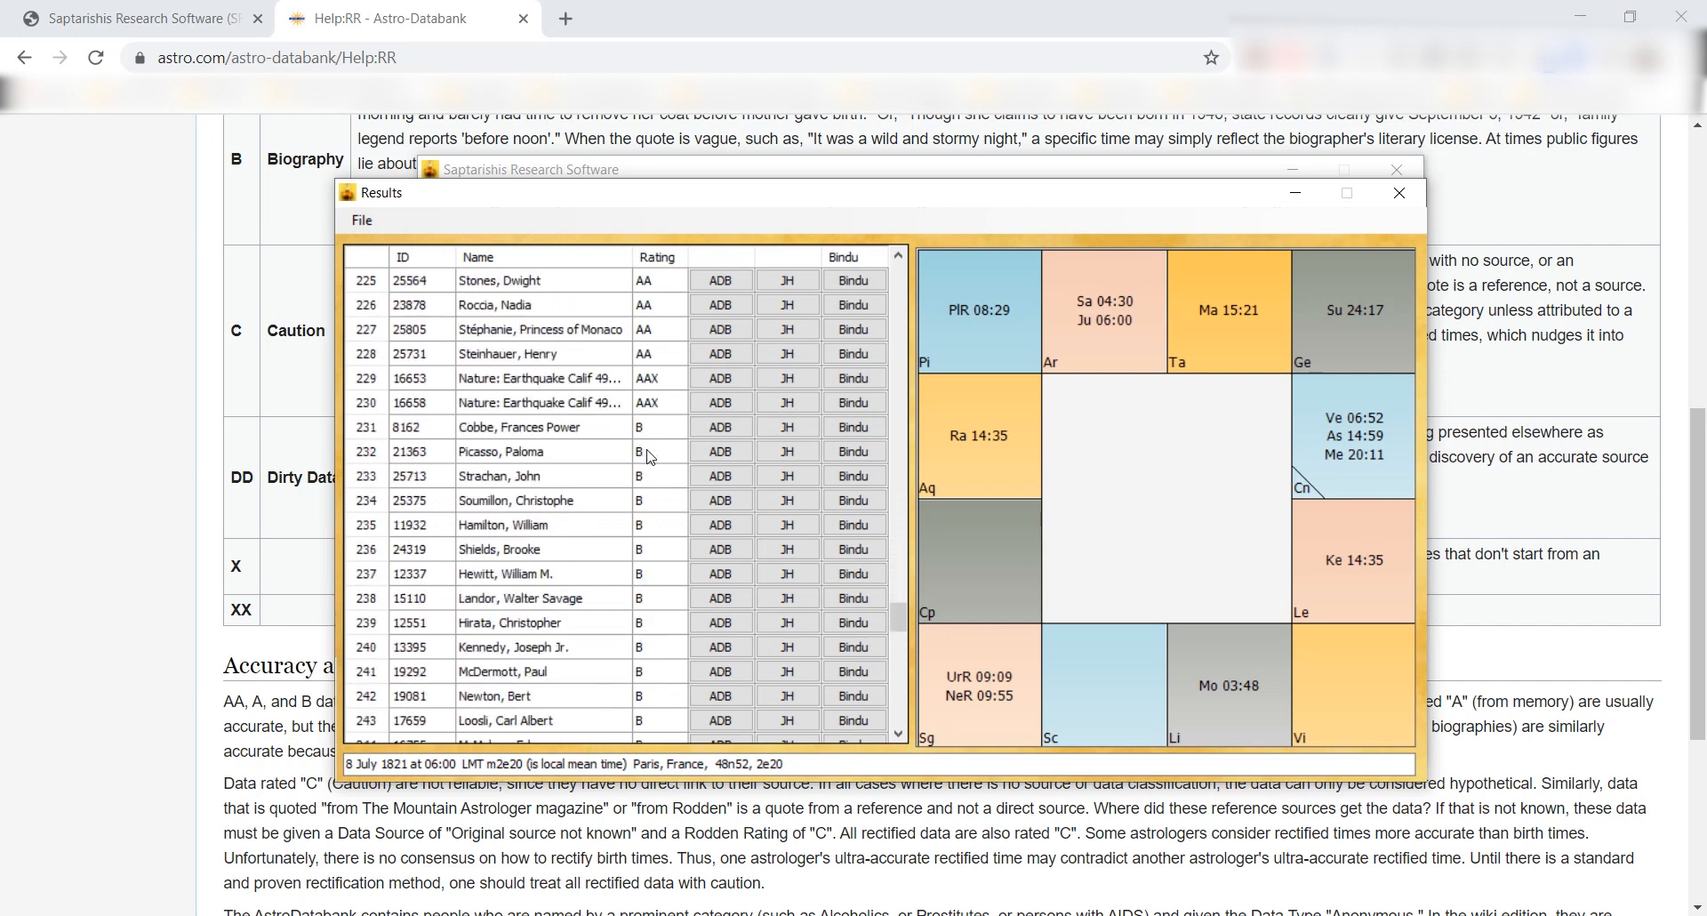
pyautogui.scroll(-1, 650, 456)
pyautogui.scroll(-4, 650, 456)
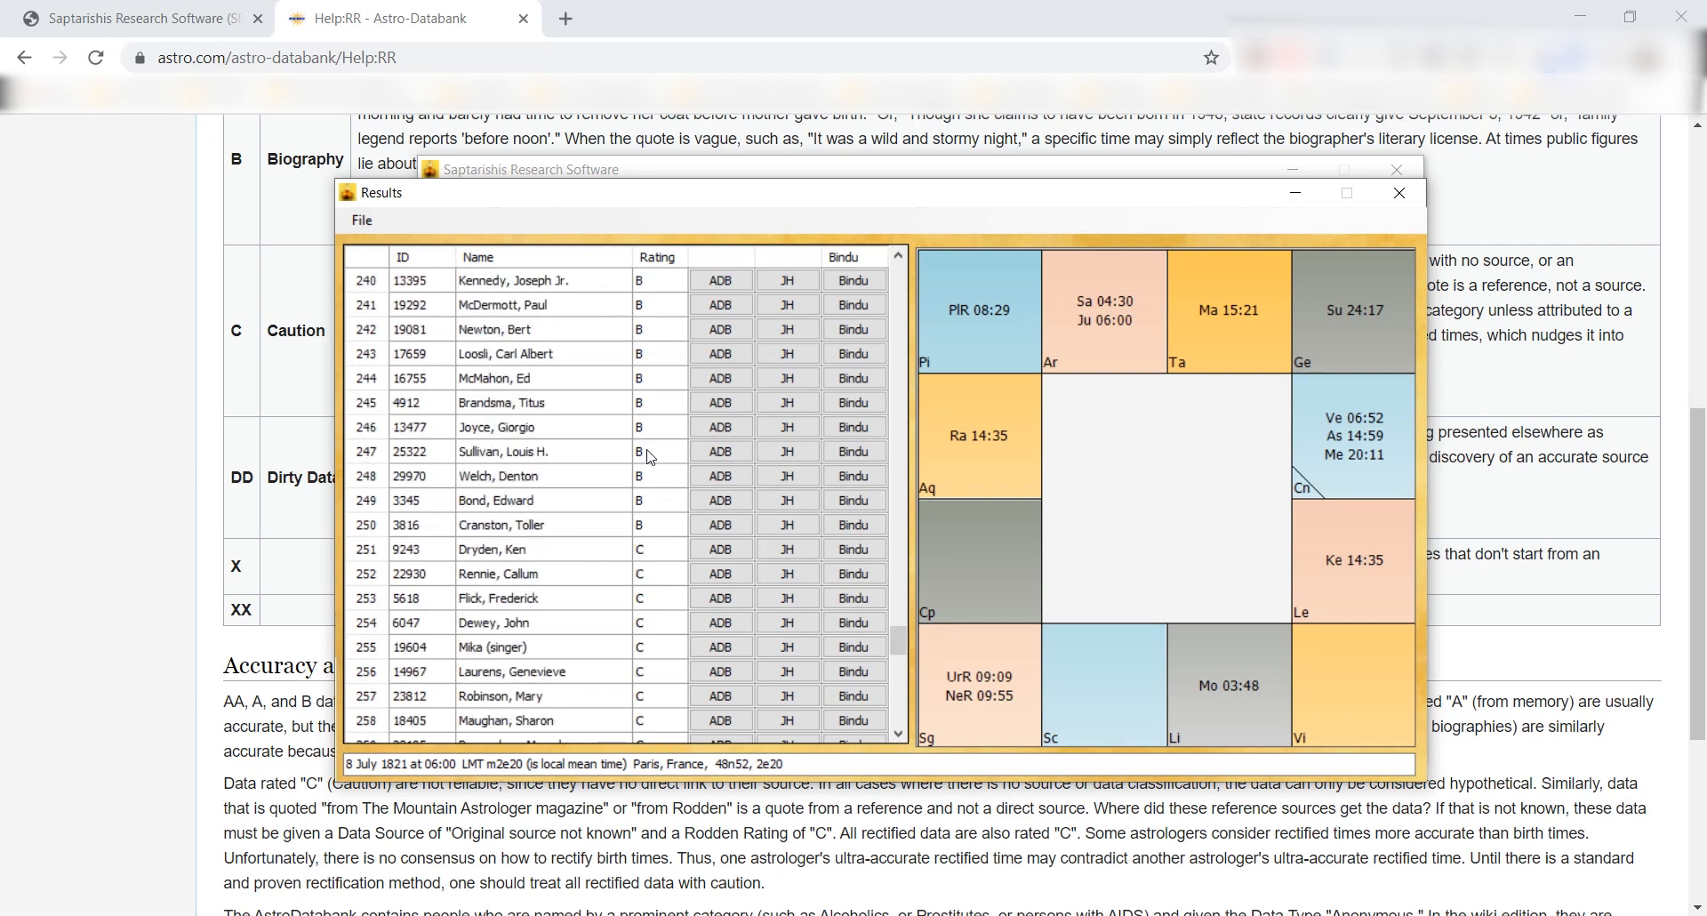
pyautogui.scroll(-5, 650, 455)
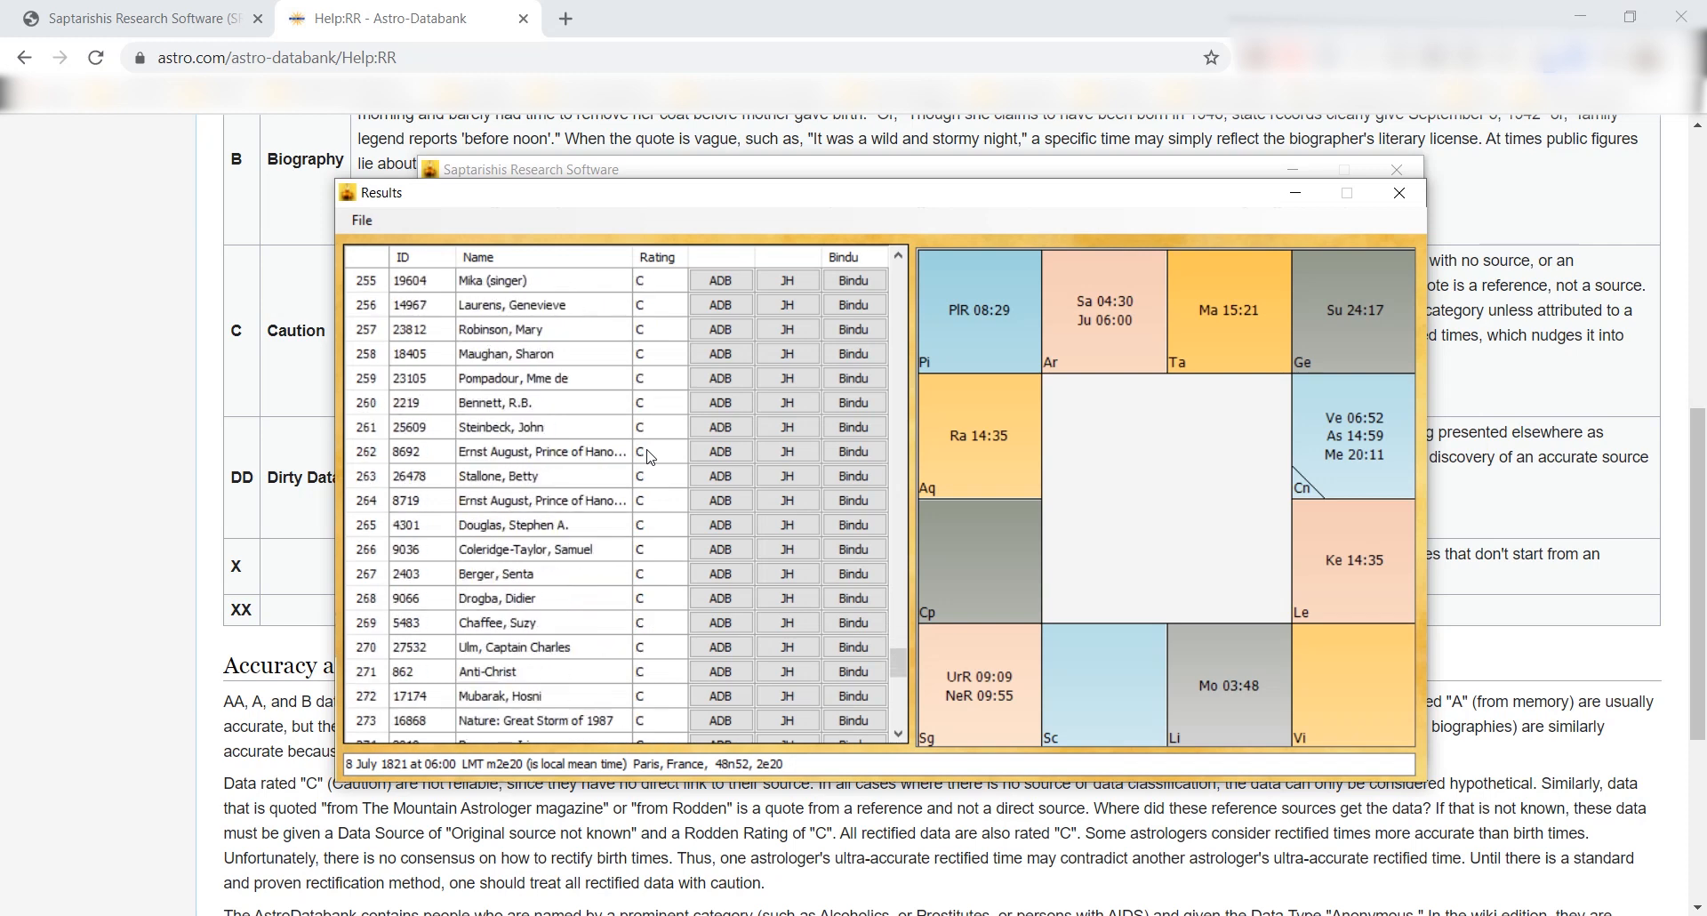
pyautogui.scroll(-5, 650, 456)
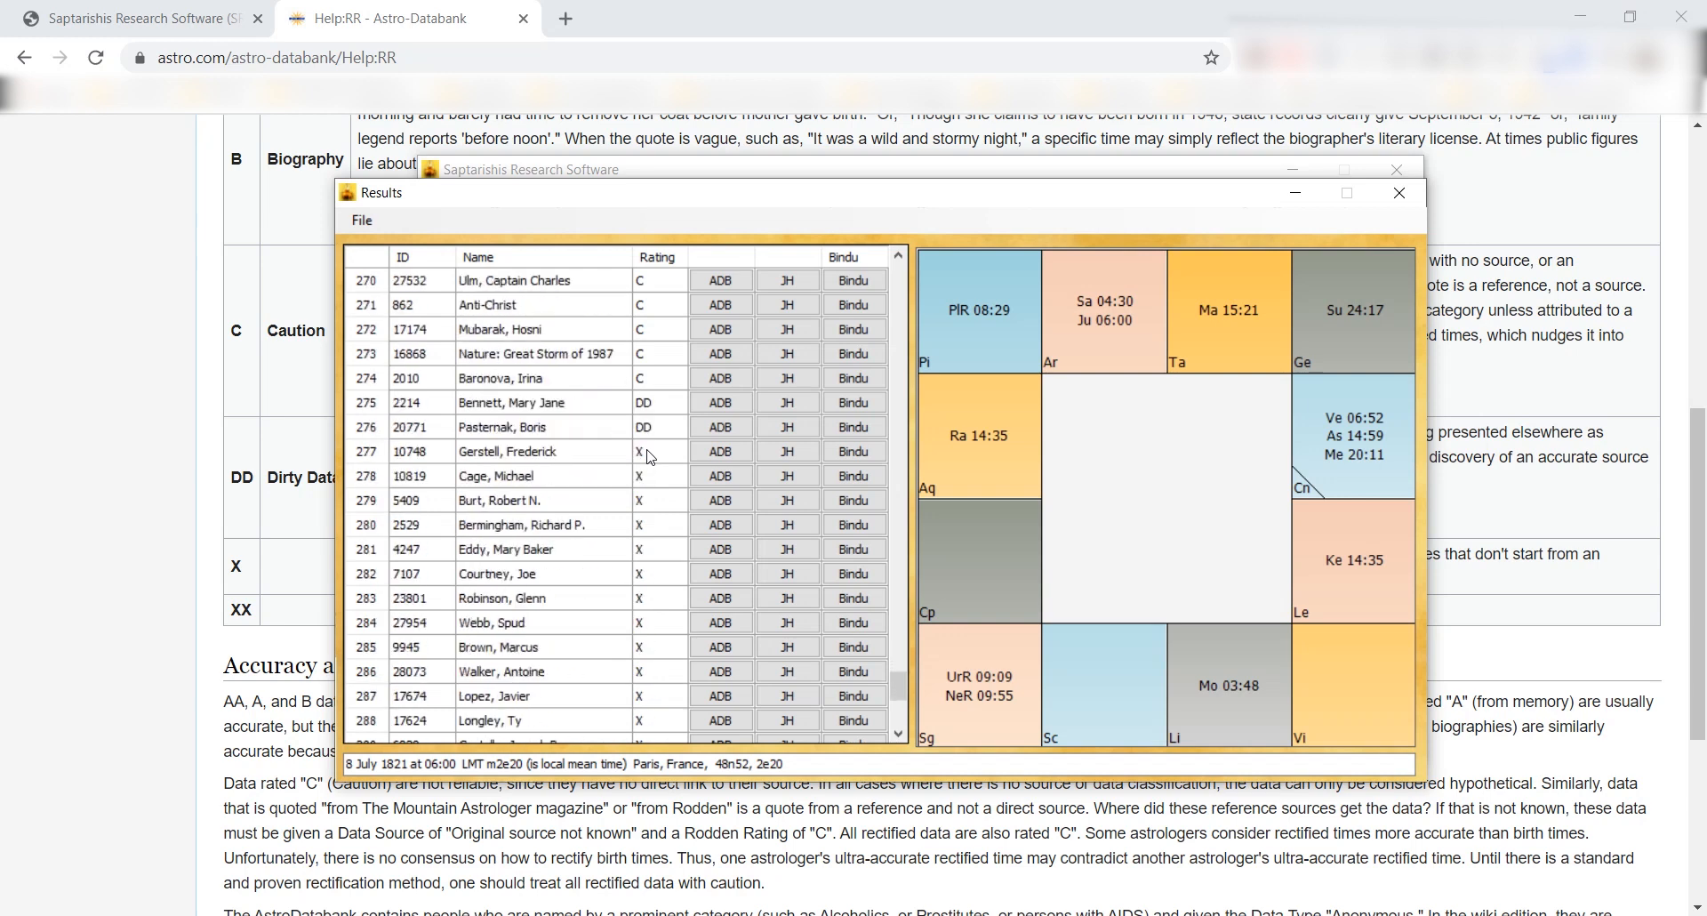
pyautogui.scroll(-5, 650, 455)
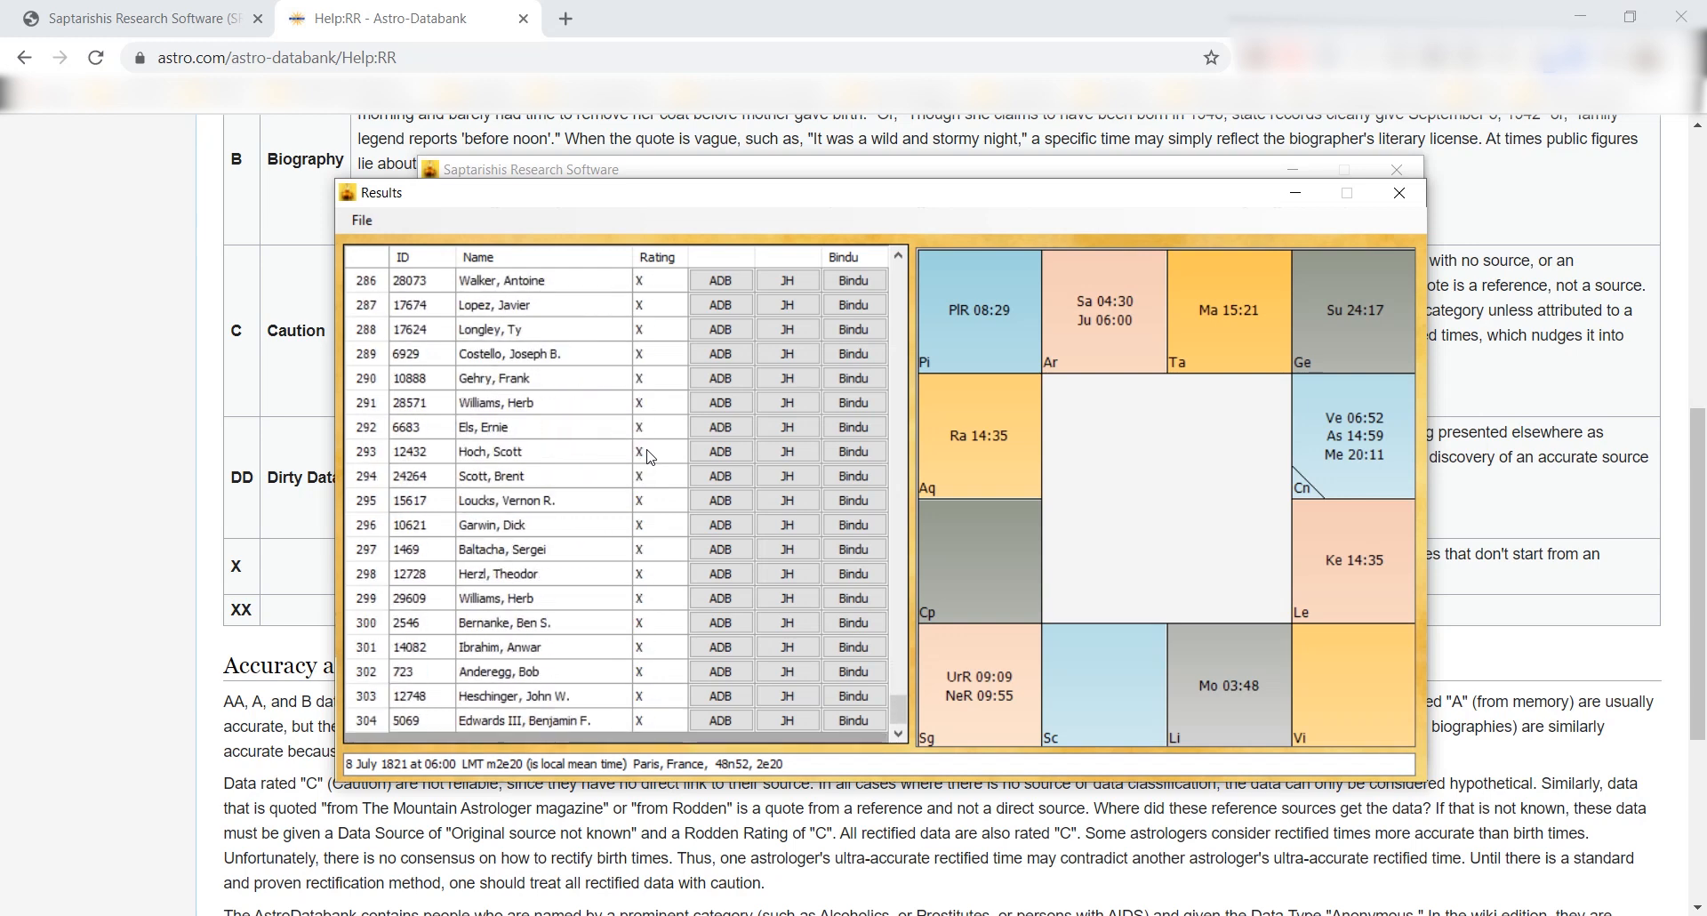
pyautogui.scroll(20, 650, 455)
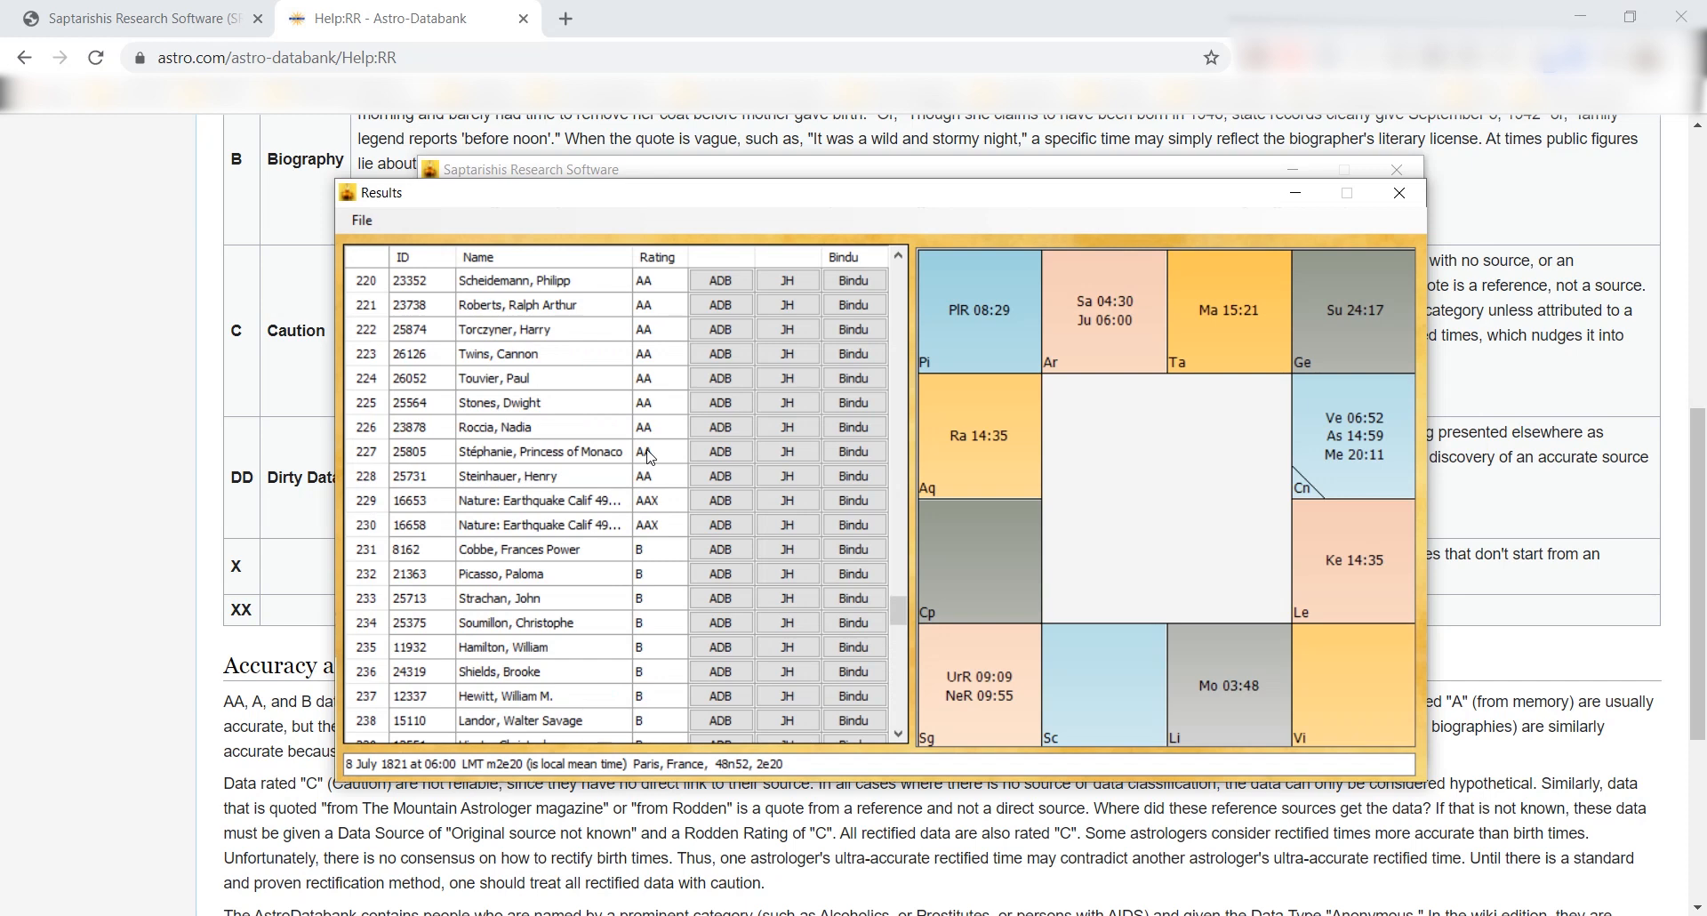
pyautogui.scroll(6, 650, 456)
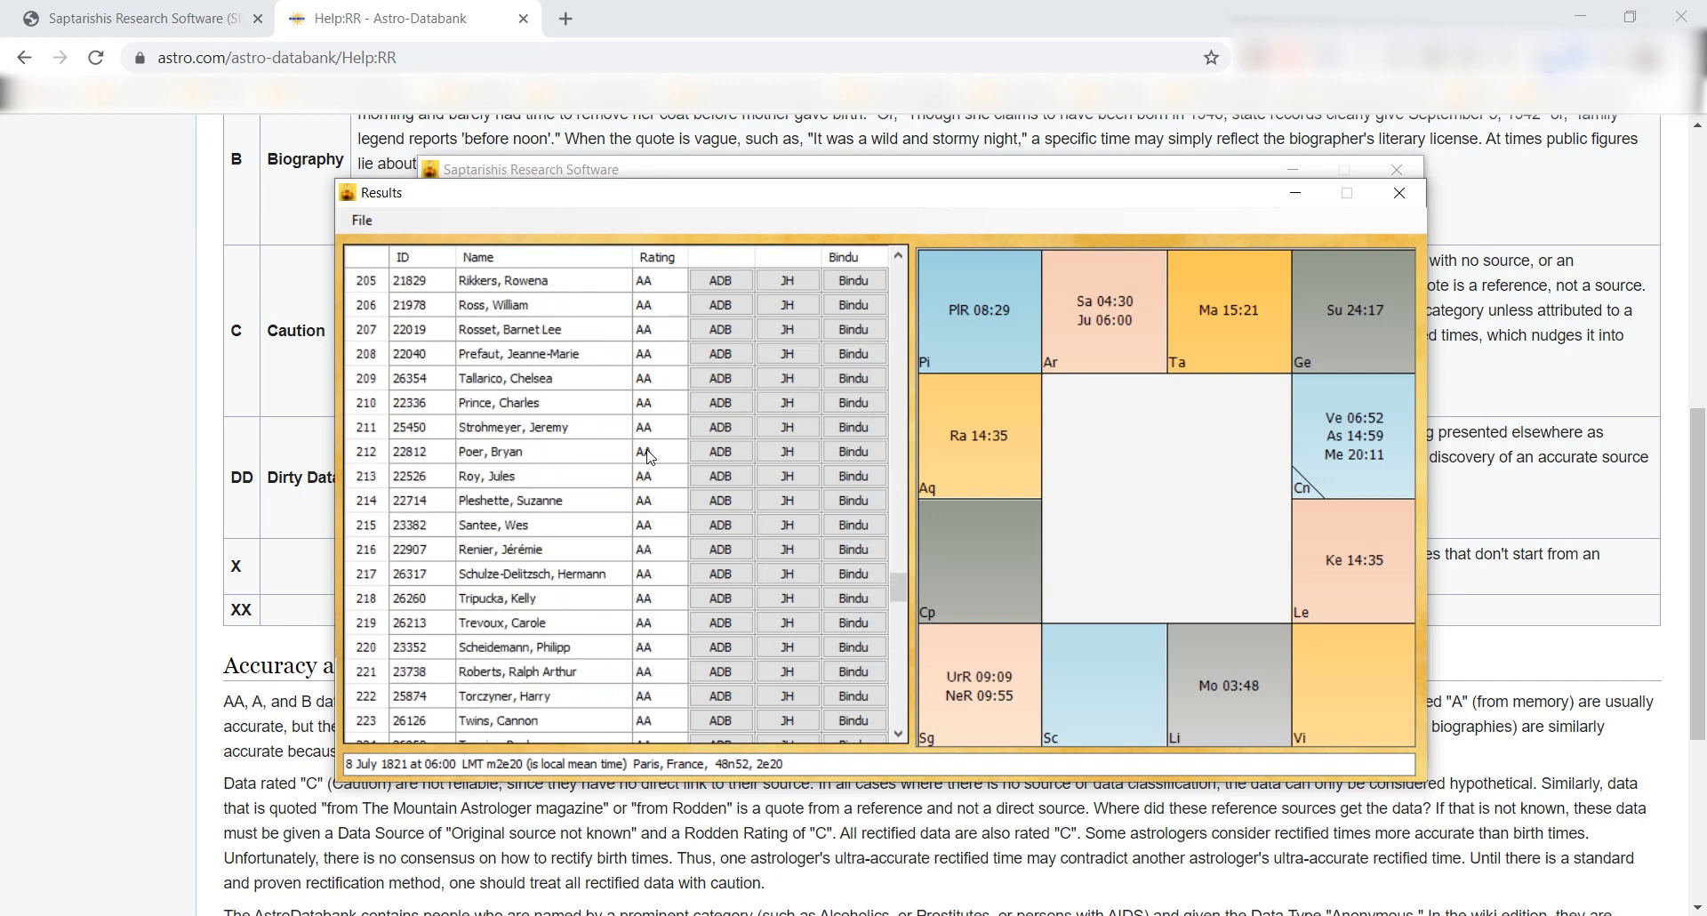
pyautogui.scroll(8, 650, 455)
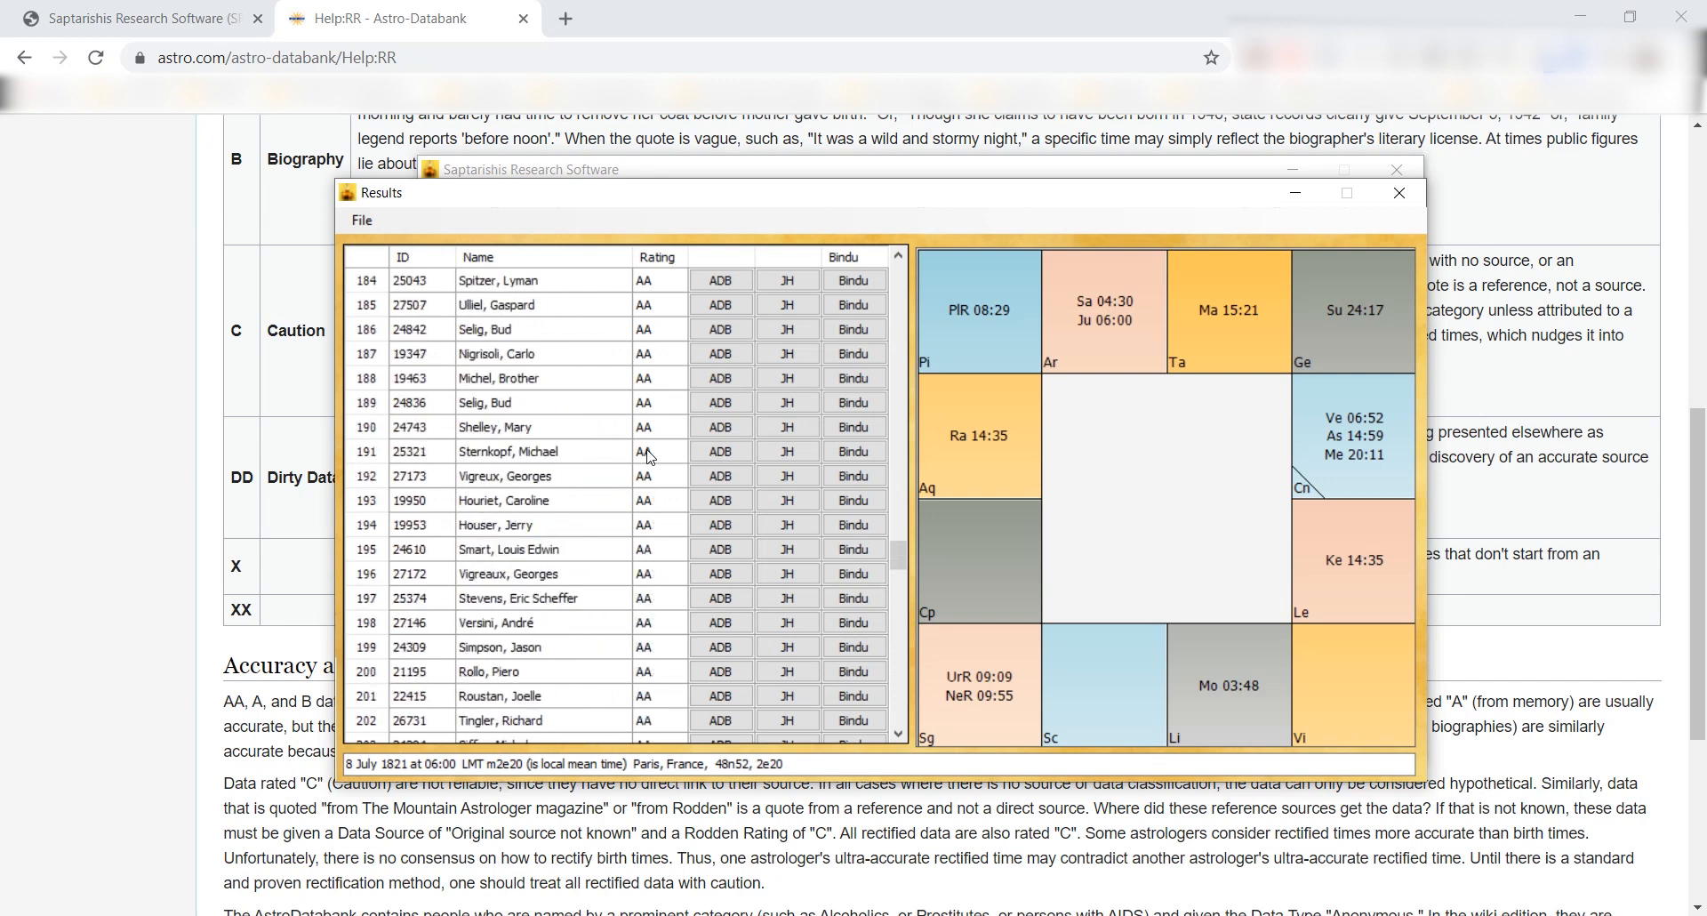
pyautogui.scroll(6, 650, 455)
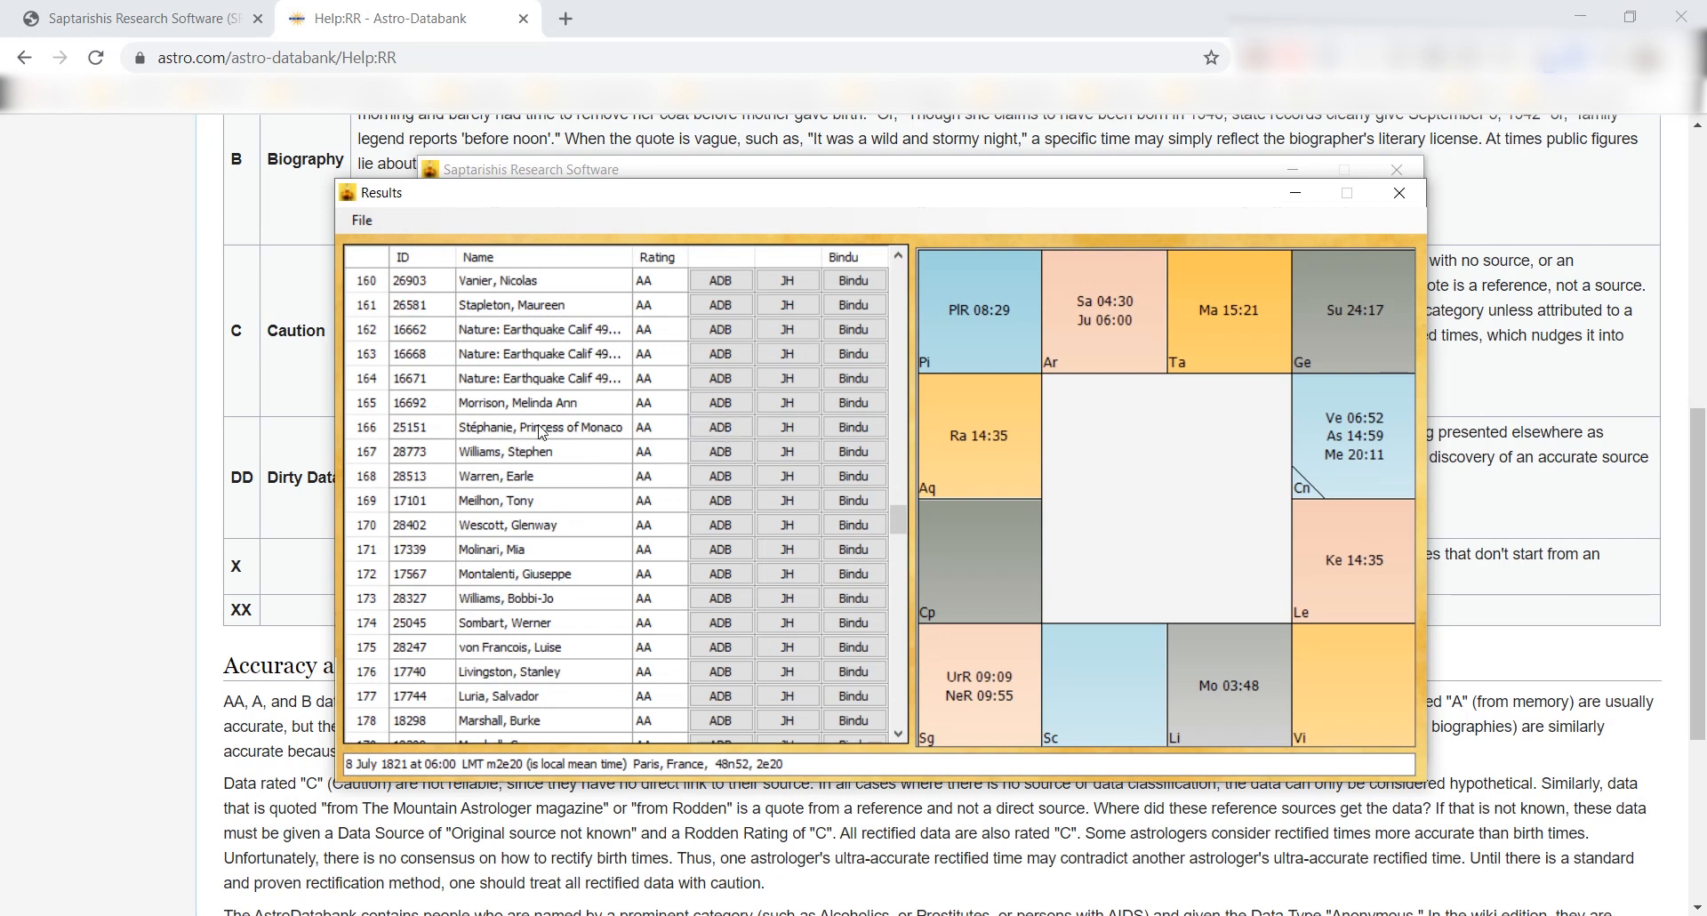
# - Open the Astro-Databank page for Stéphanie, Princess of Monaco in the browser and read its birth data, biography, events, source notes and categories
pyautogui.click(721, 427)
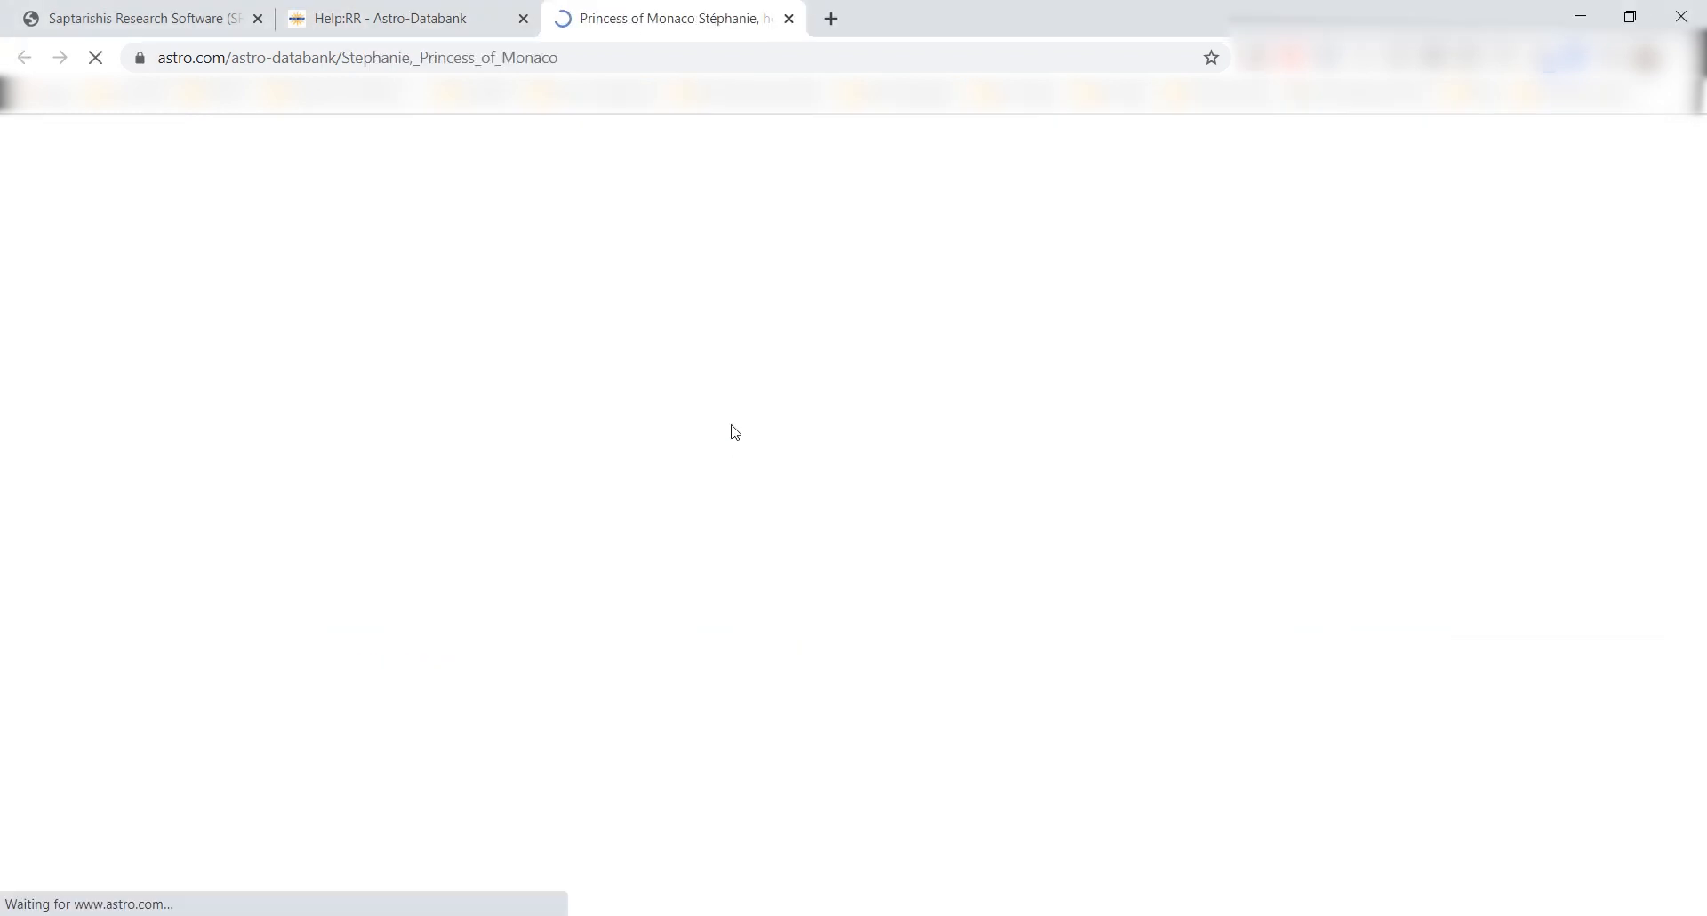
pyautogui.scroll(-2, 736, 432)
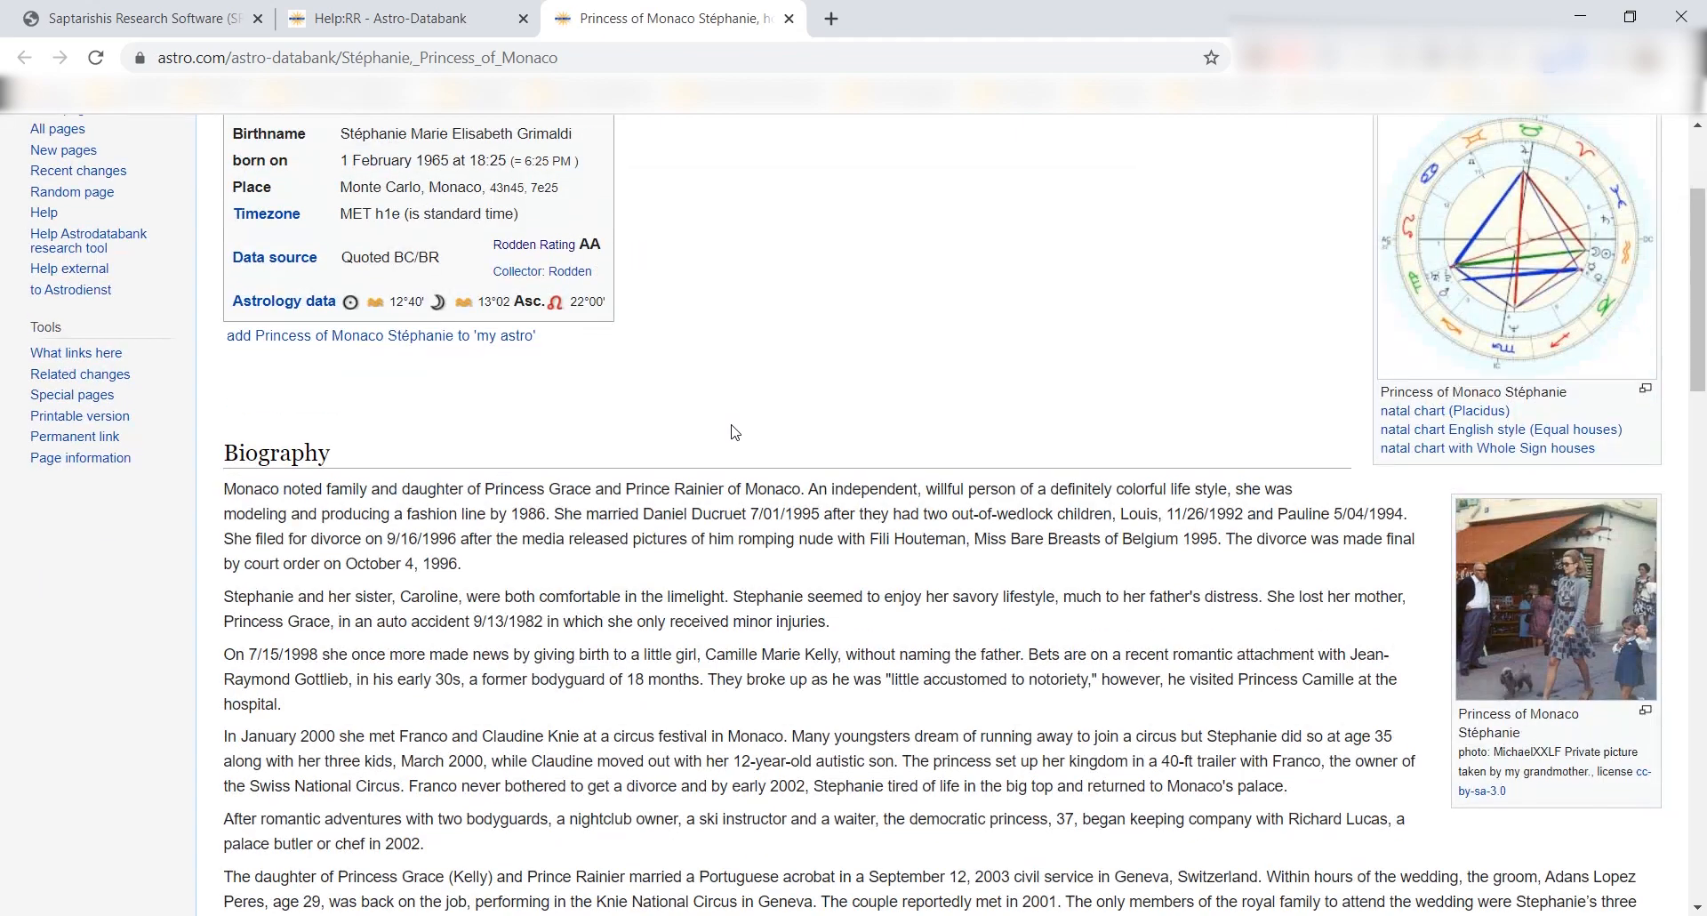
pyautogui.scroll(2, 735, 432)
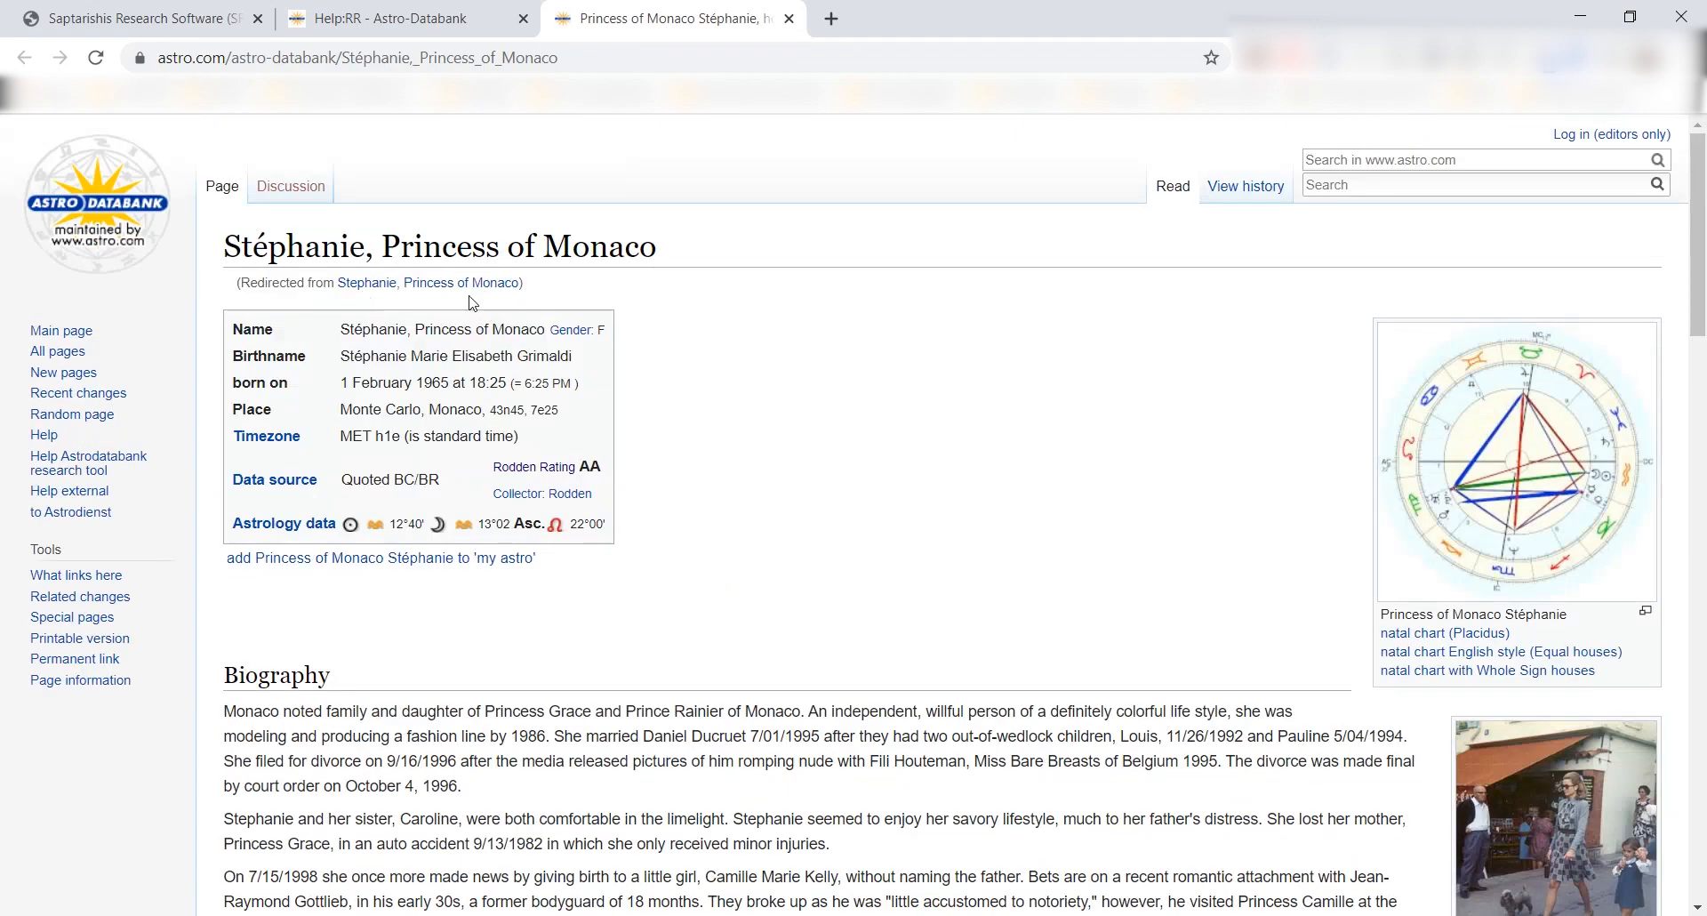
pyautogui.scroll(-4, 656, 393)
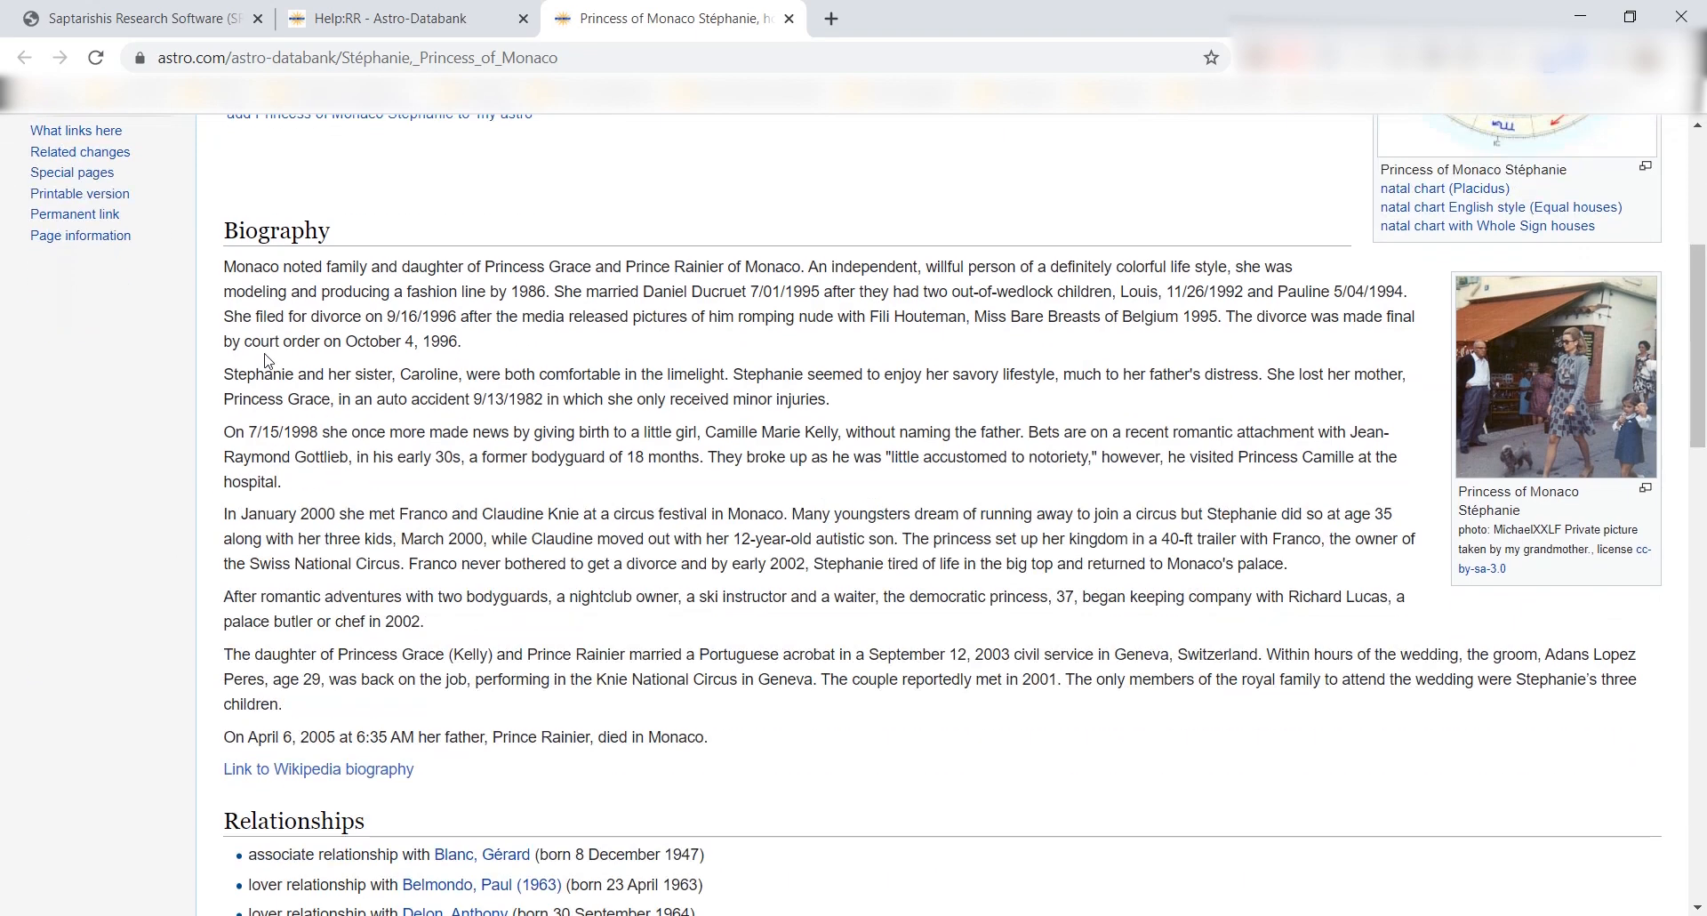
pyautogui.scroll(-4, 649, 470)
pyautogui.scroll(-9, 381, 466)
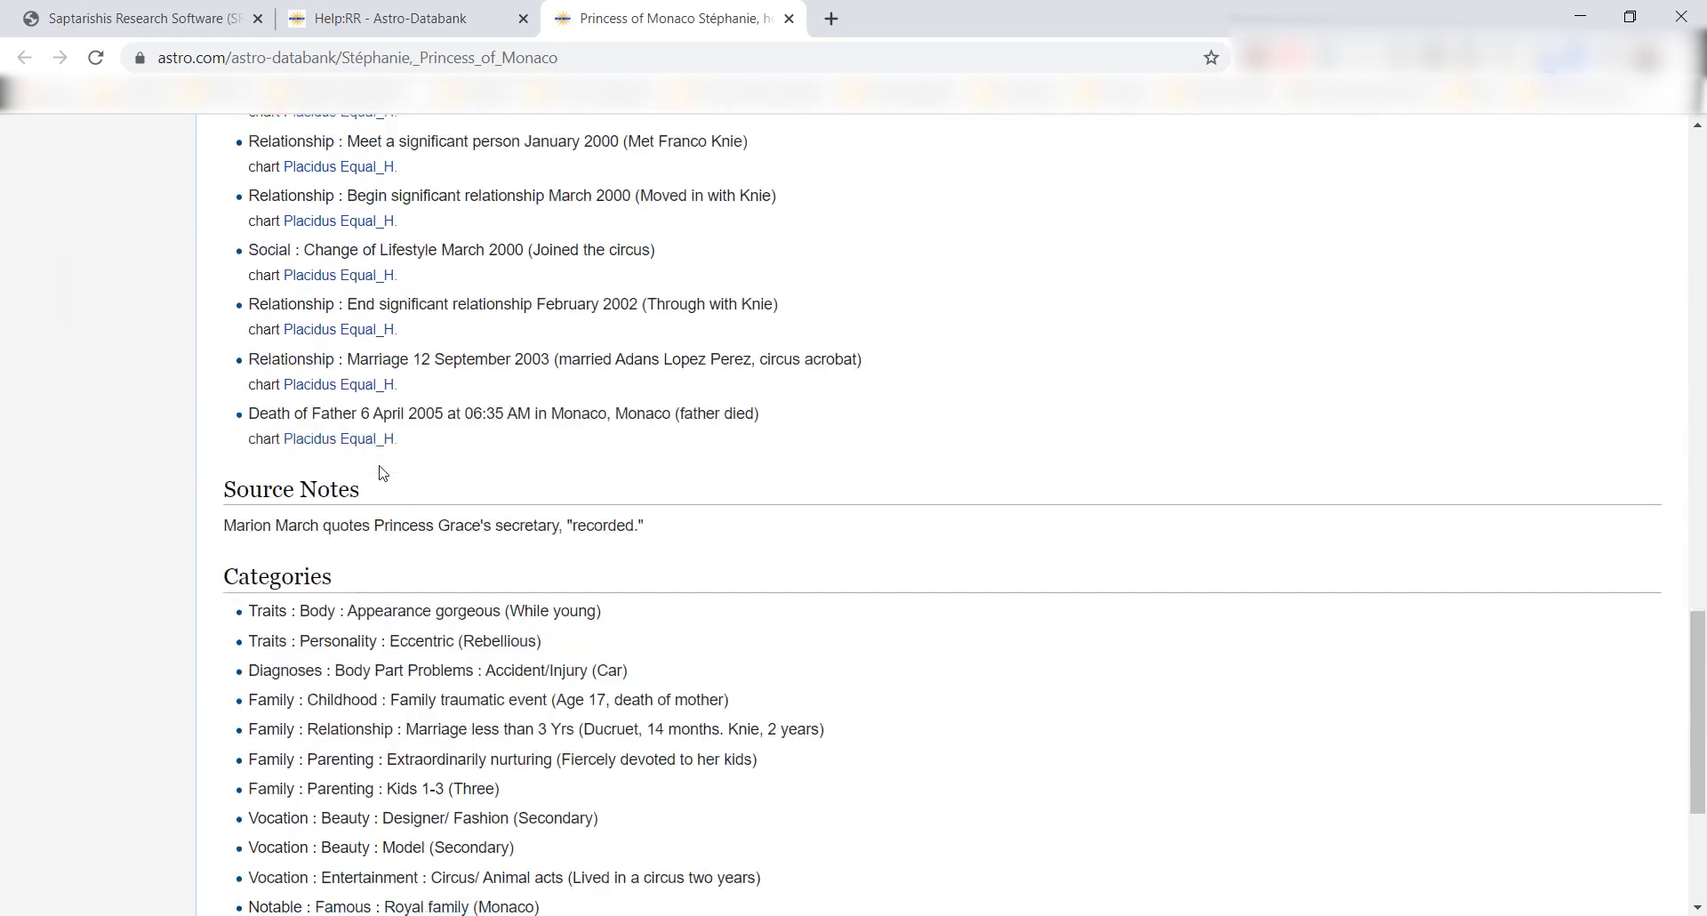
pyautogui.scroll(4, 382, 471)
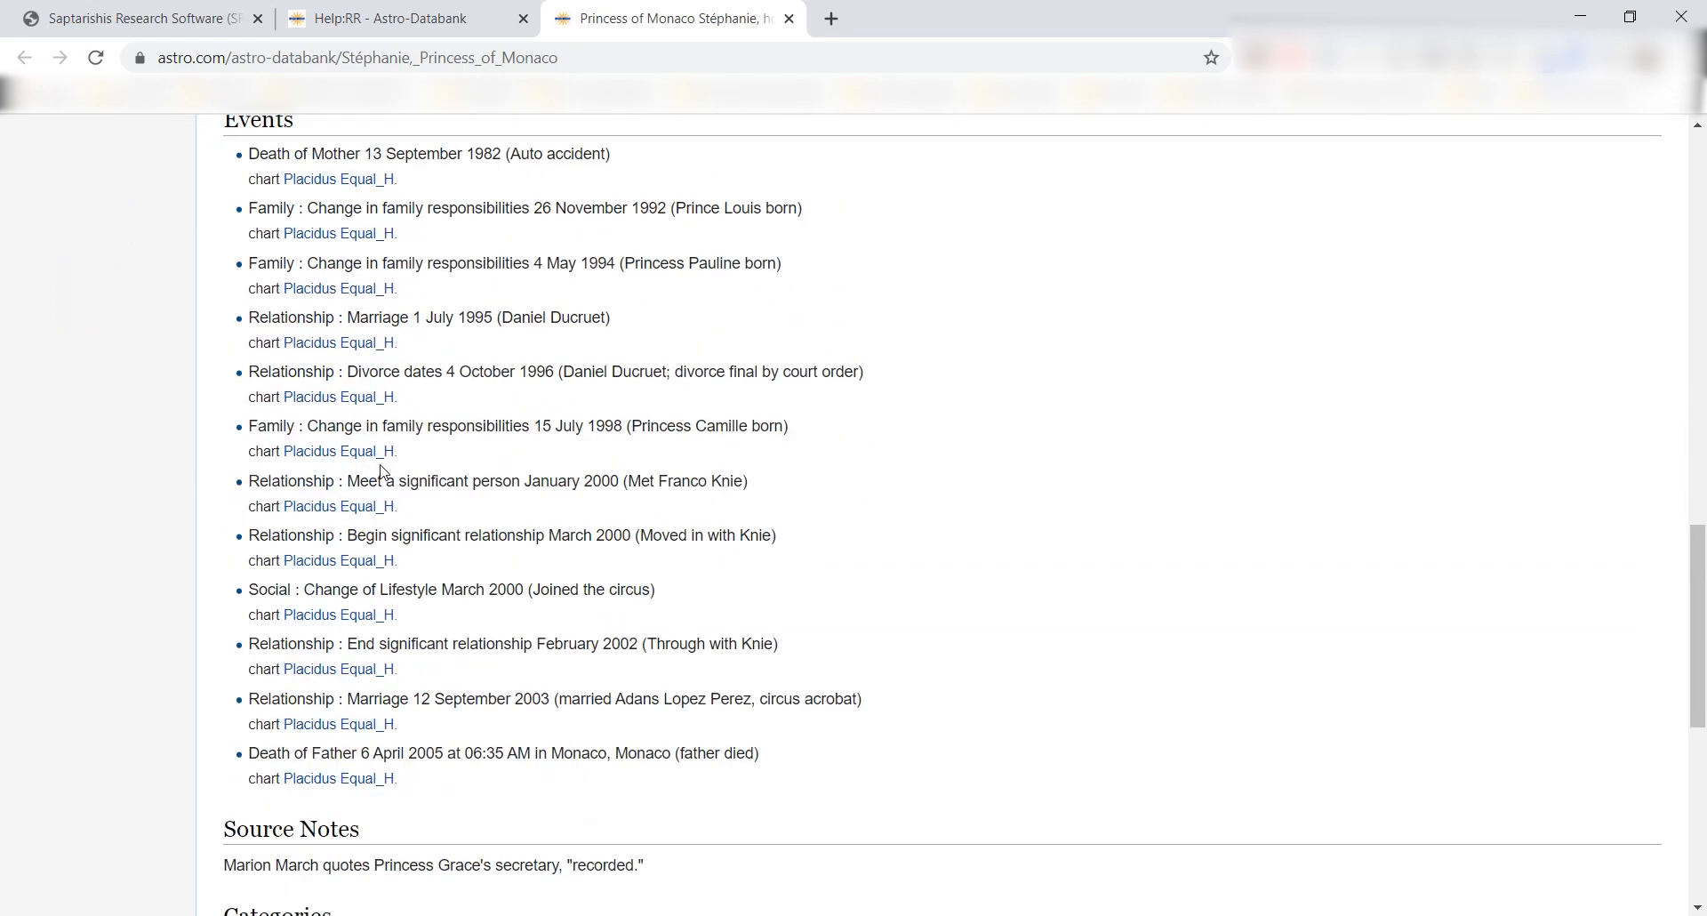
pyautogui.scroll(-4, 383, 476)
pyautogui.scroll(-2, 384, 482)
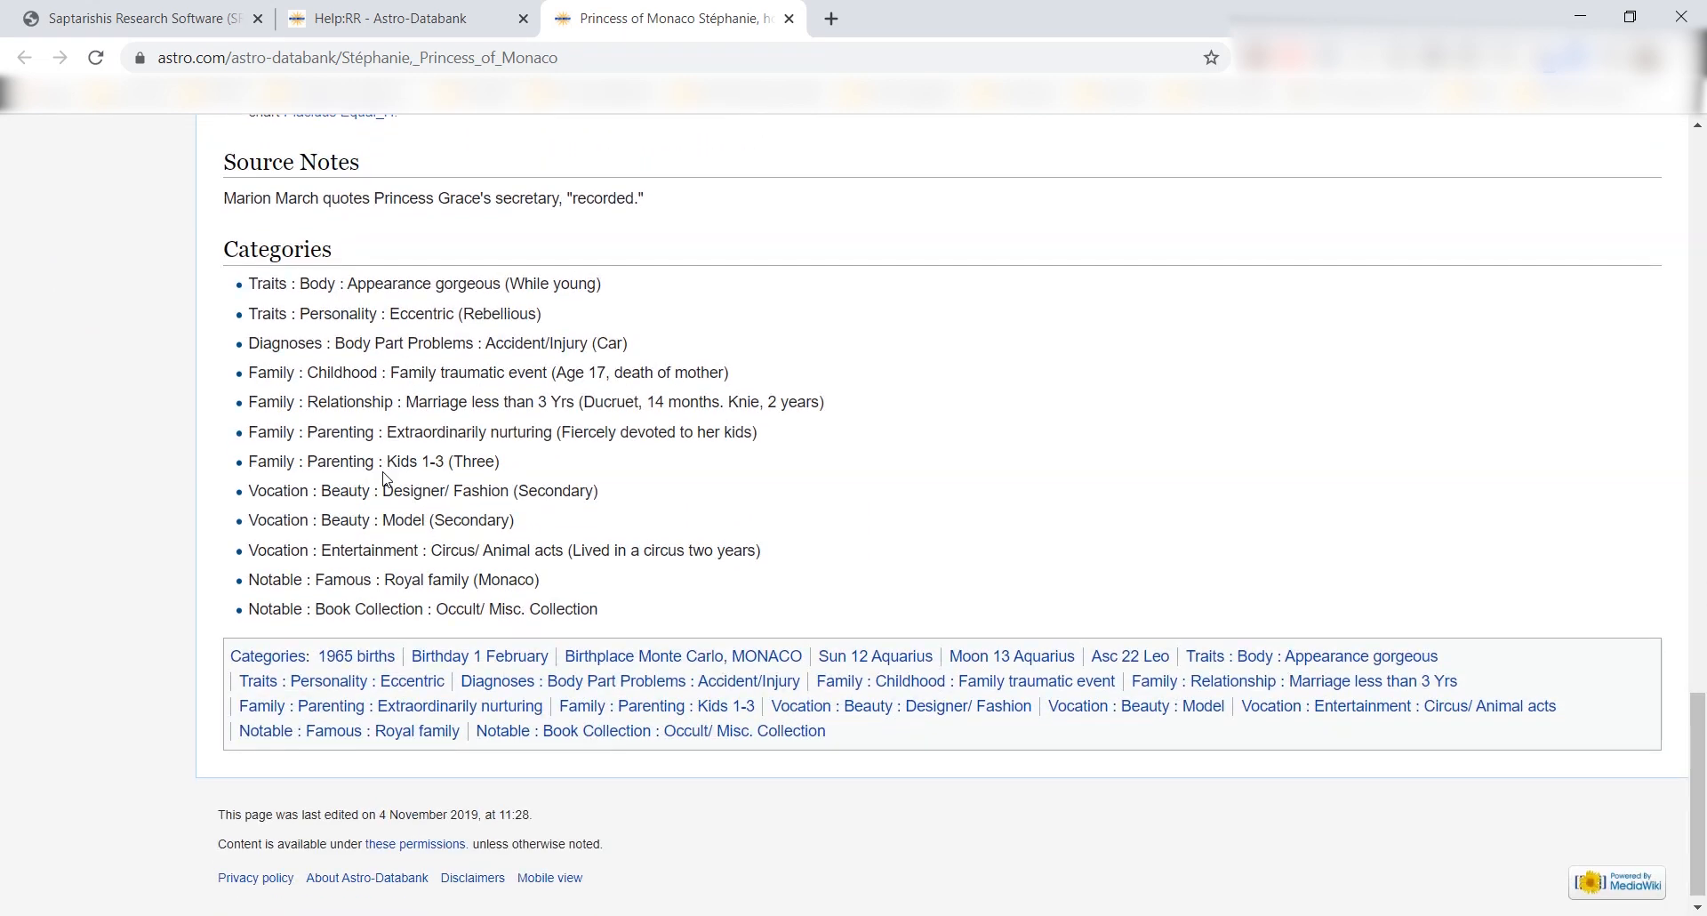
pyautogui.scroll(1, 383, 479)
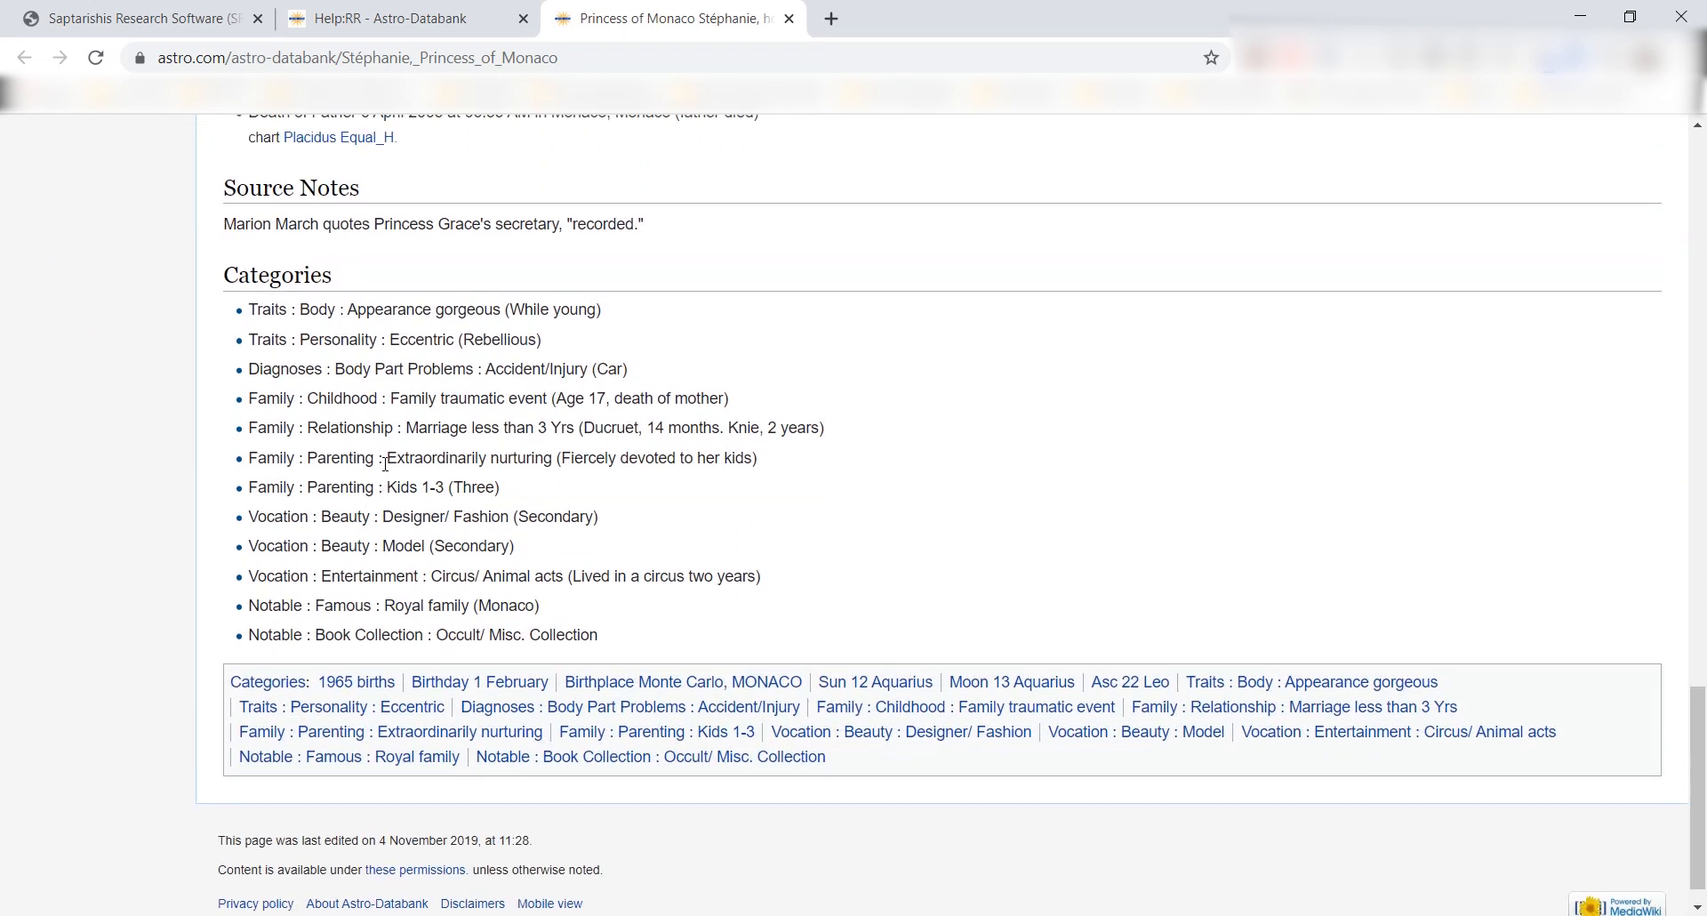
pyautogui.scroll(20, 388, 470)
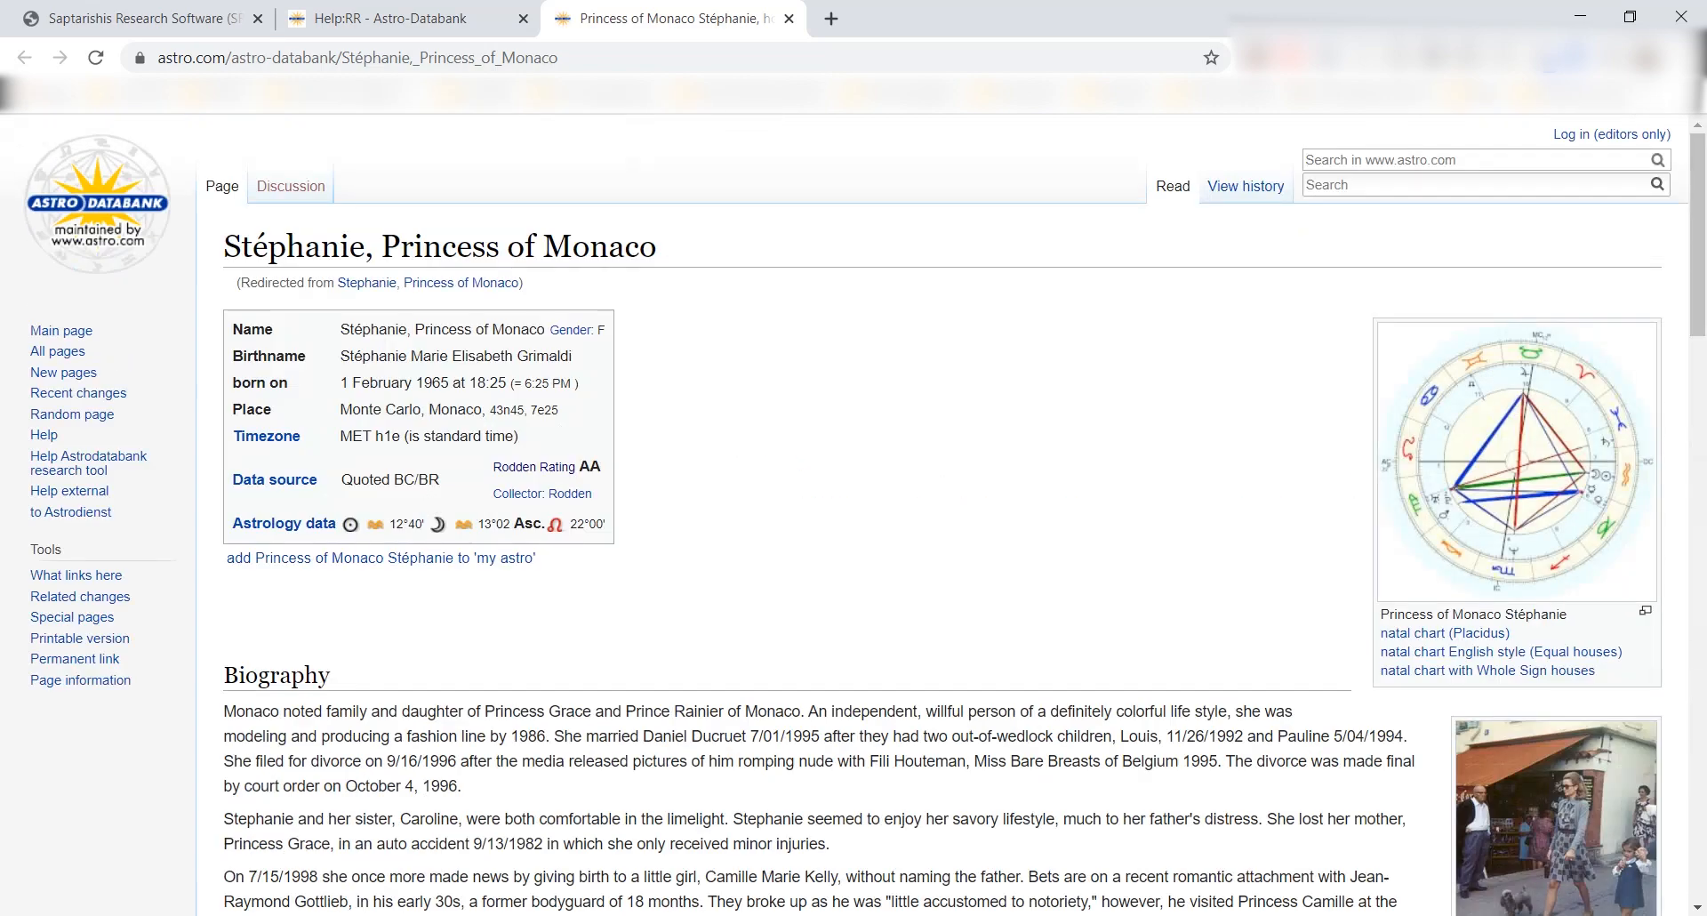
# - Return to the search results, open the Princess of Monaco's chart in Bindu Astrology Software and display its Panchanga
pyautogui.moveTo(951, 915)
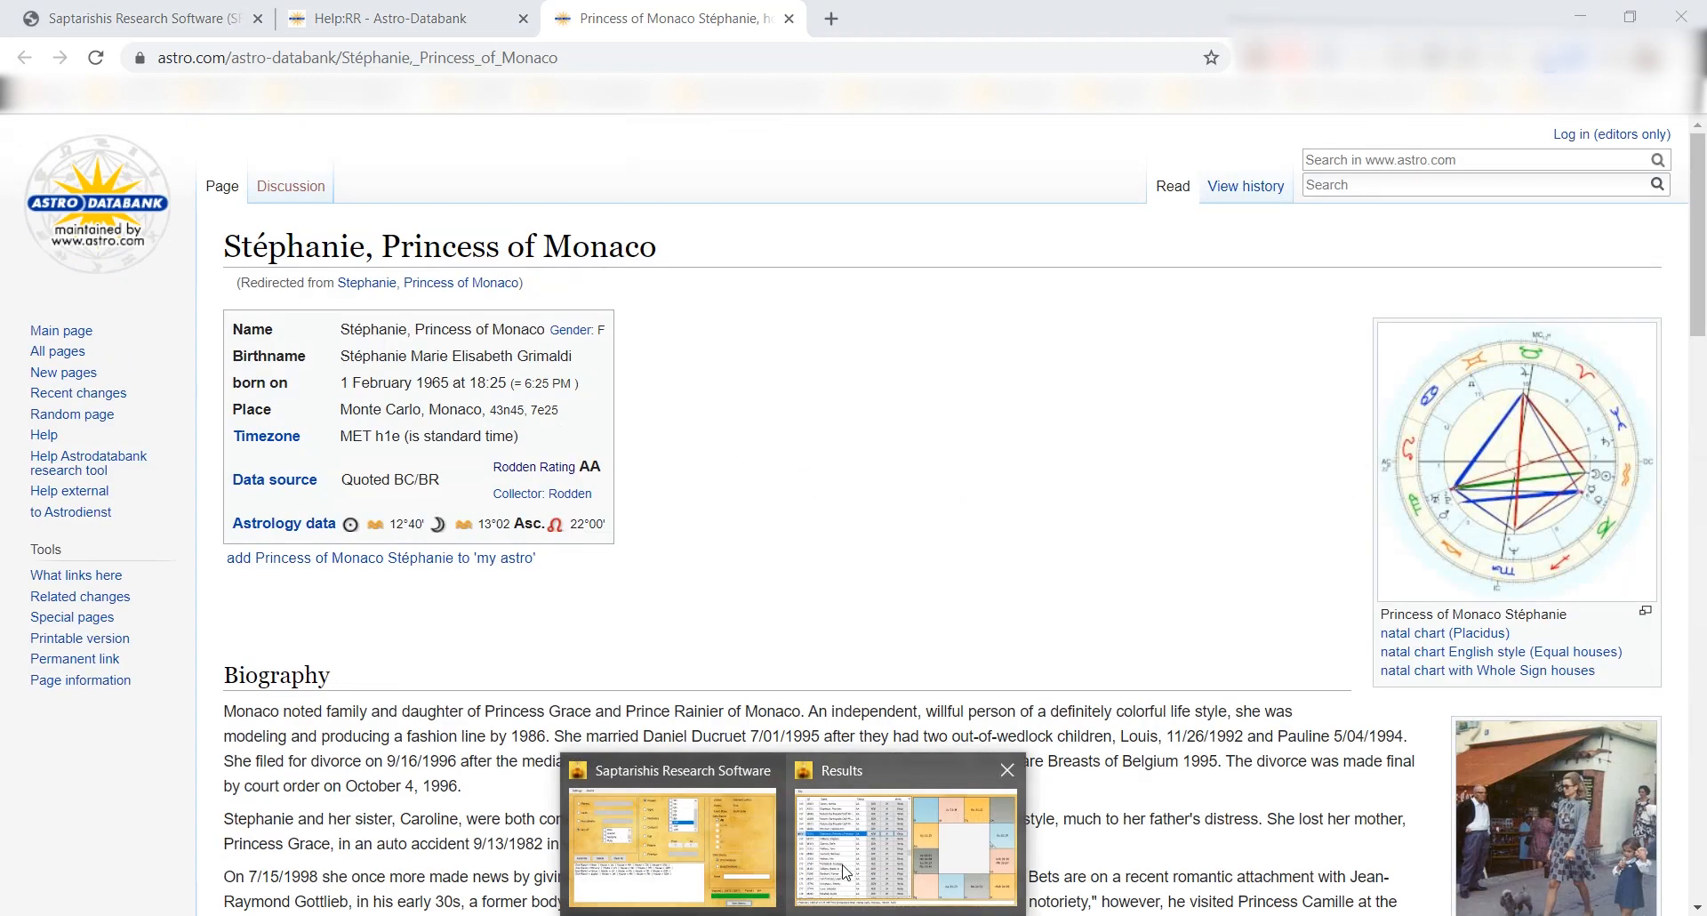
pyautogui.click(844, 874)
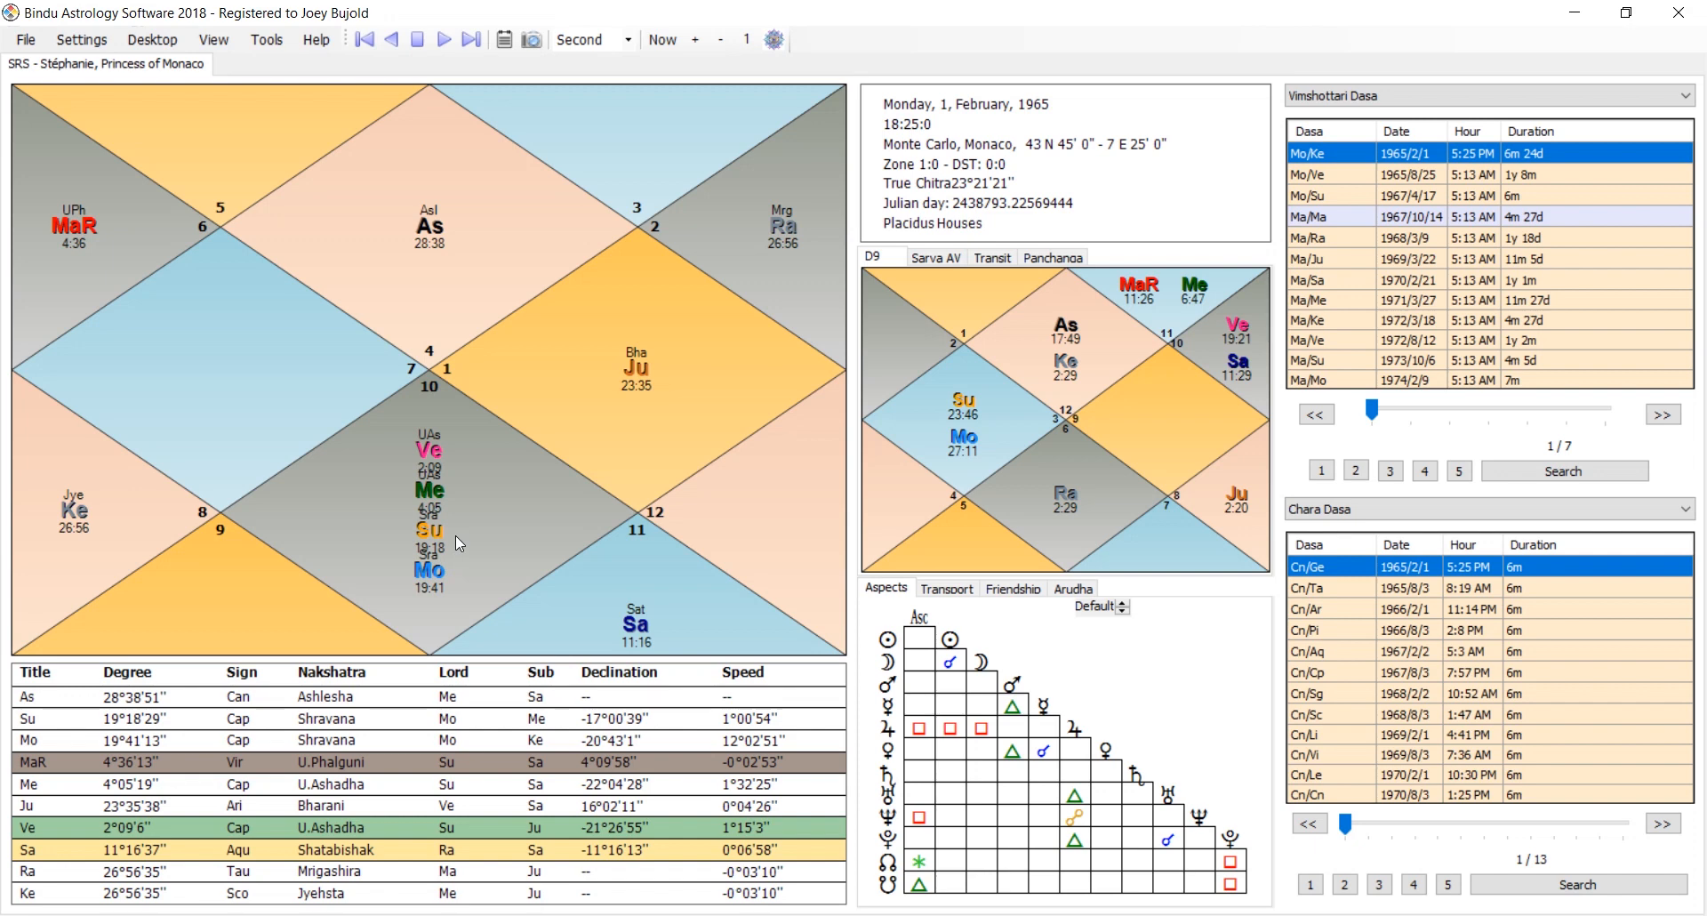
pyautogui.click(1044, 263)
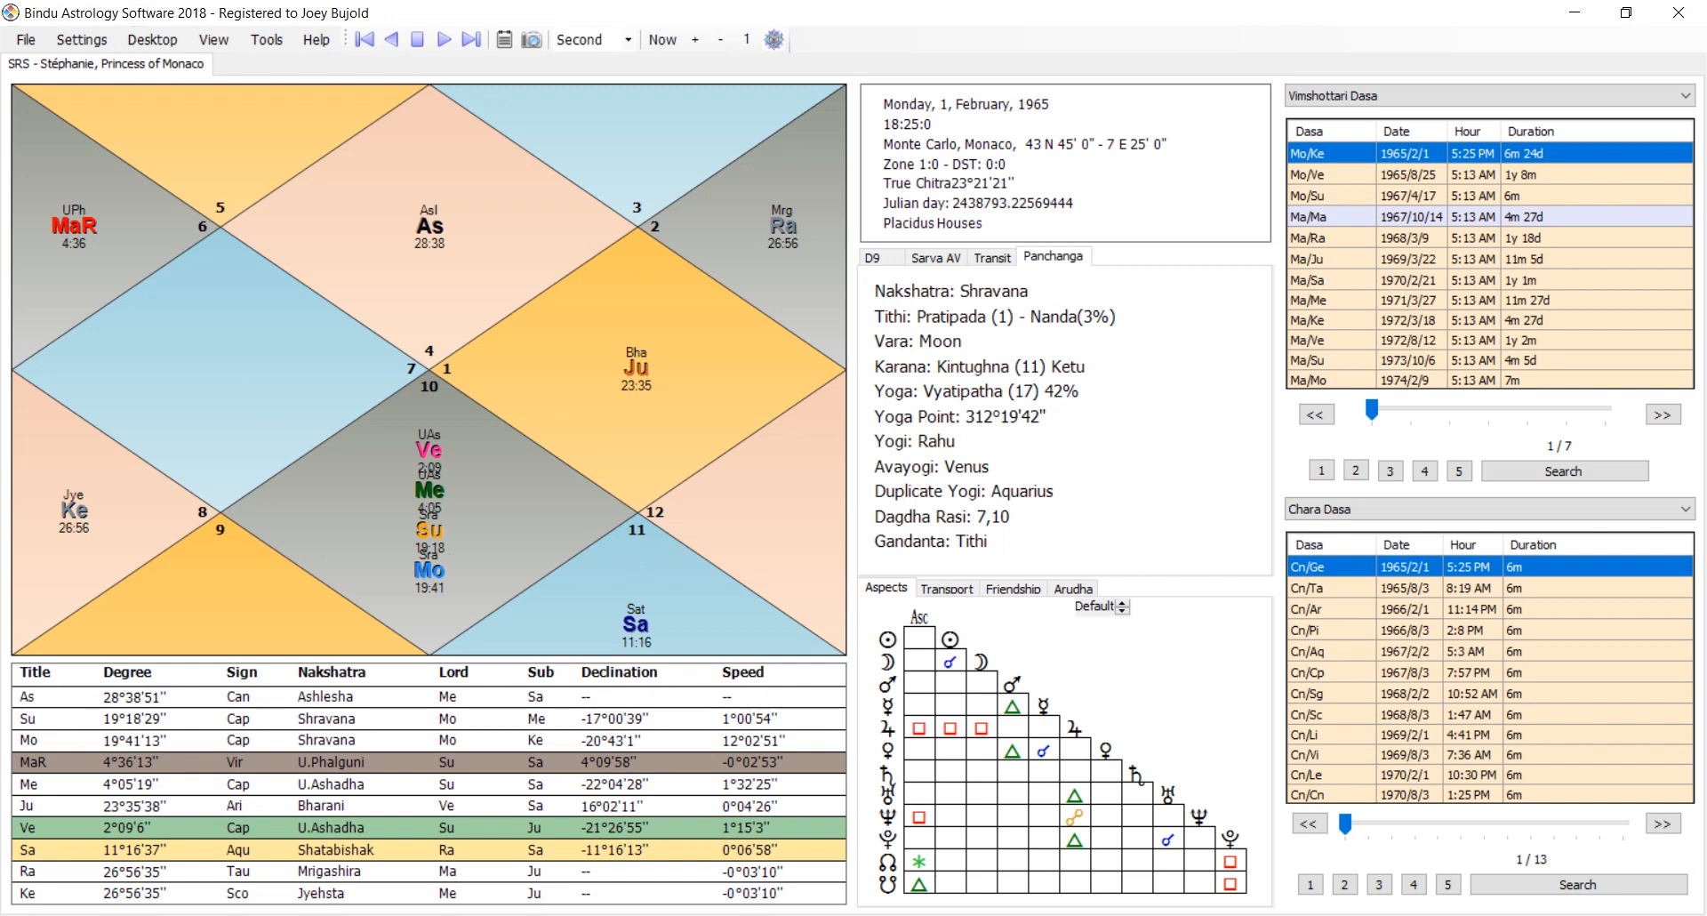
# - Switch back to the Saptarishis search results and export the Princess of Monaco's chart to JH
pyautogui.moveTo(795, 914)
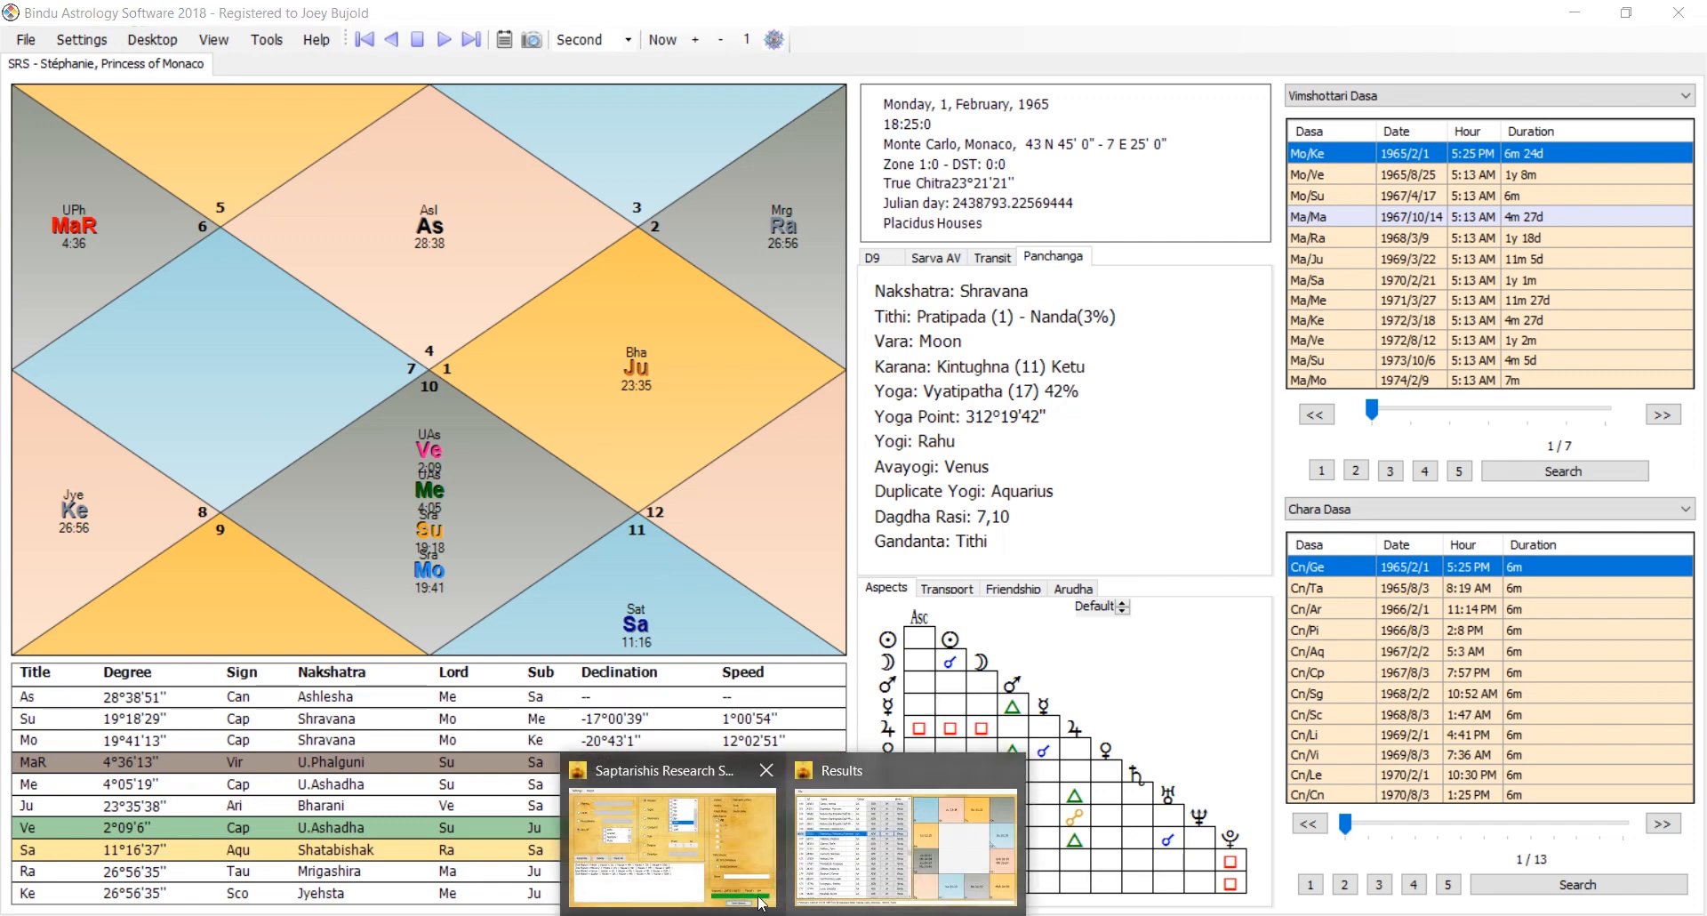
pyautogui.click(861, 892)
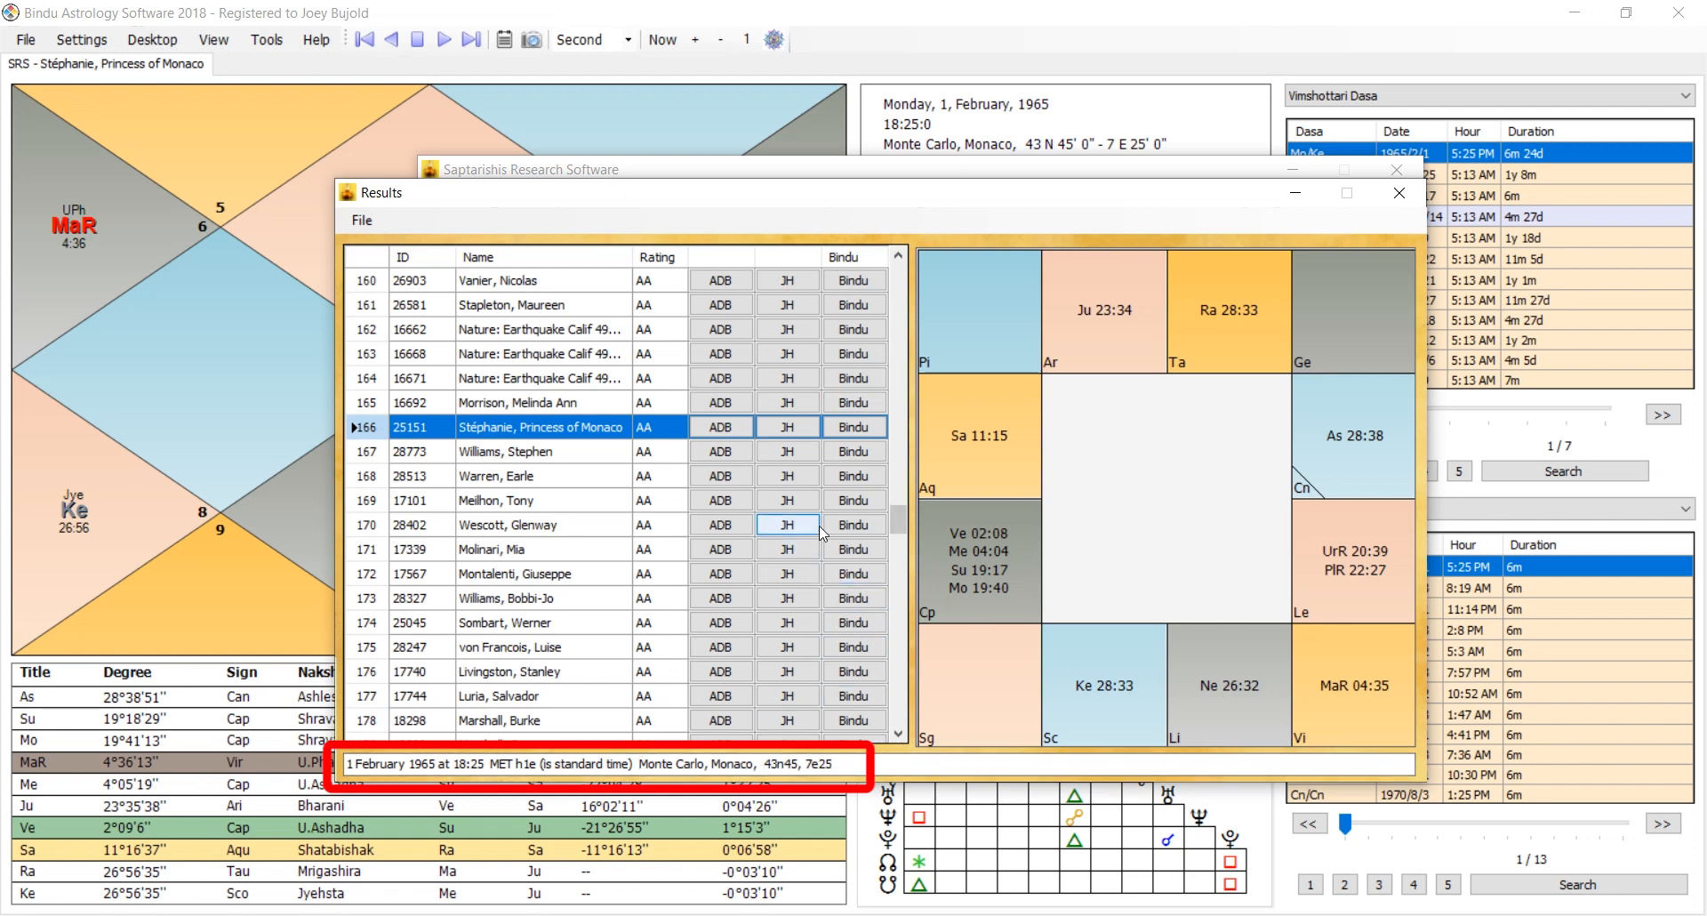
pyautogui.click(815, 501)
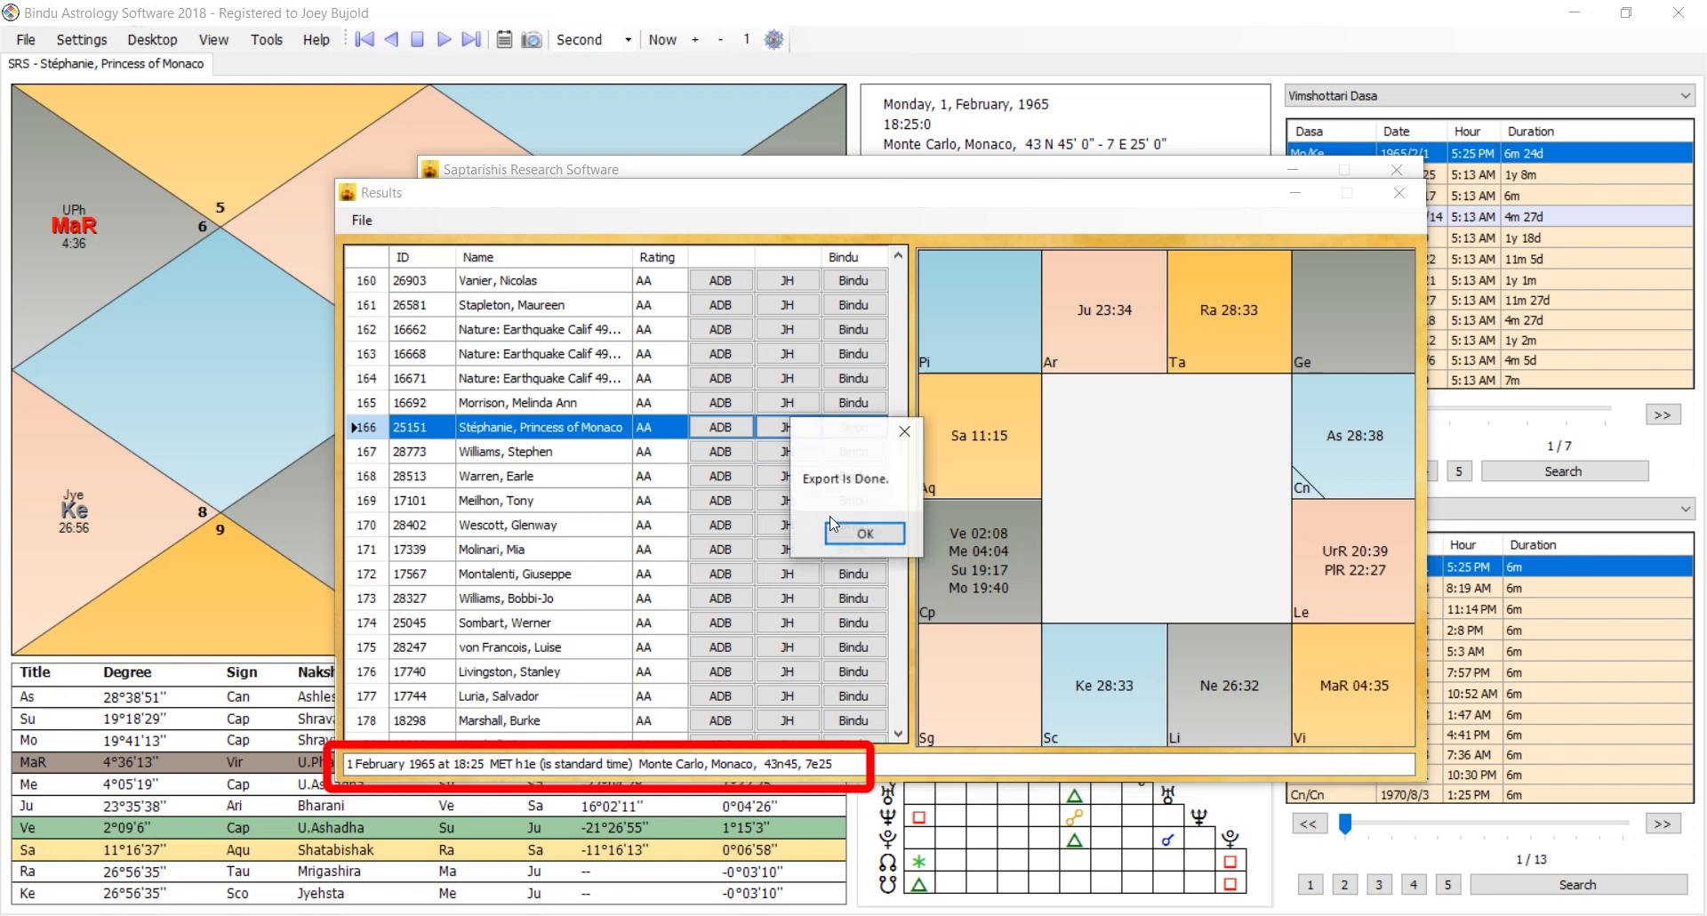
pyautogui.click(876, 536)
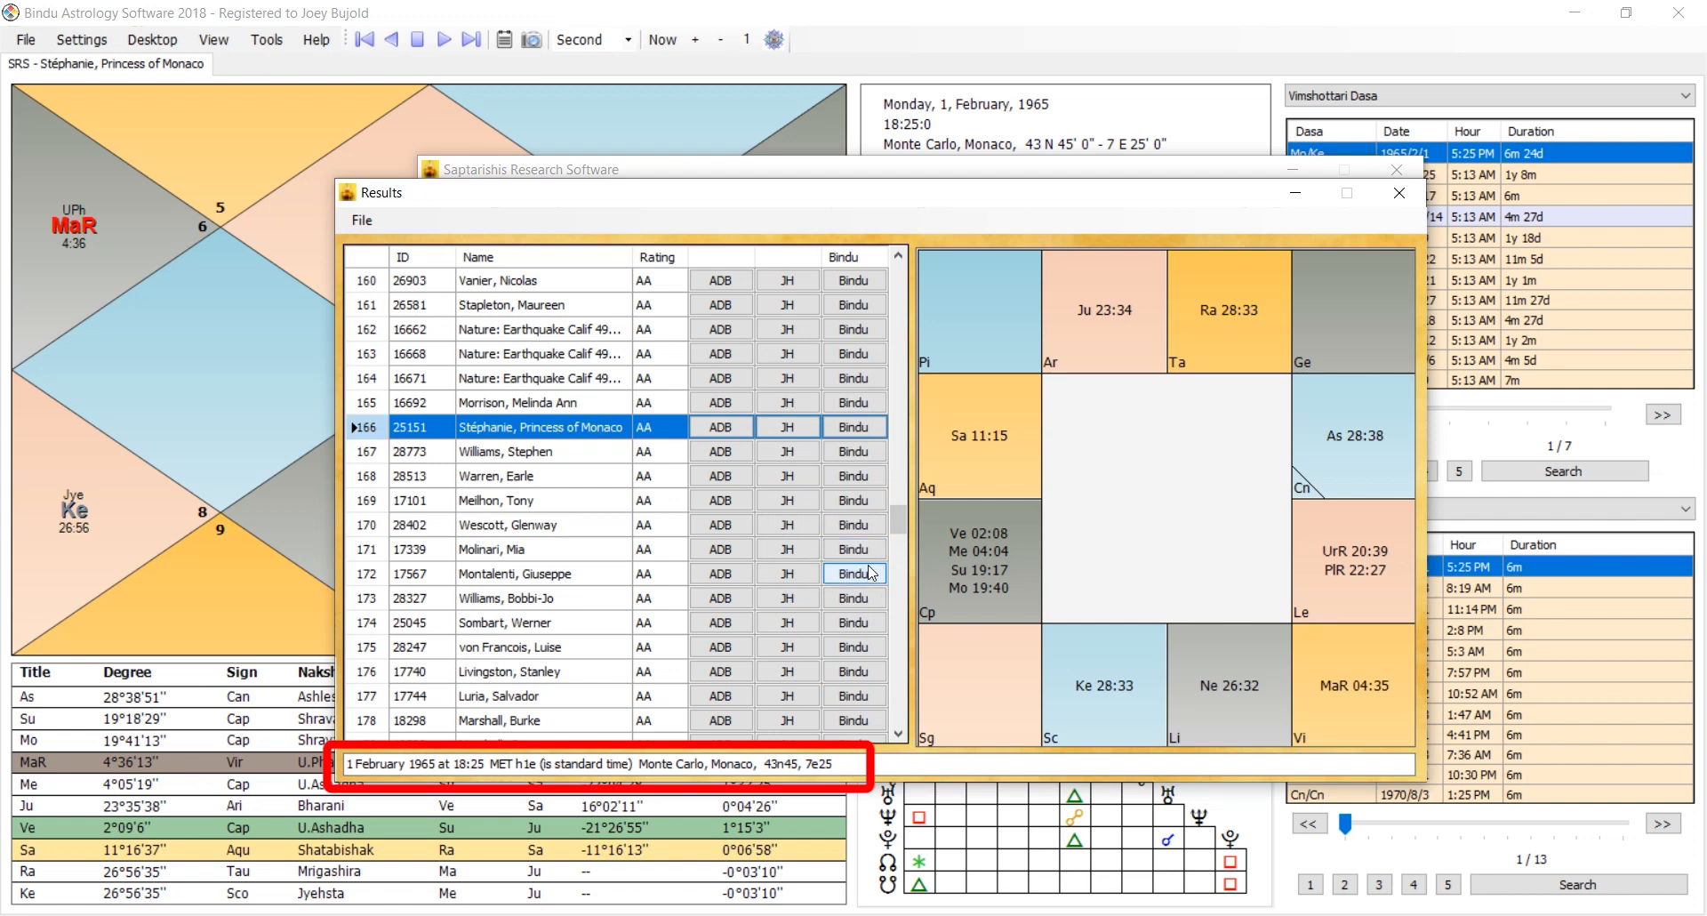
# - Close the search results and clear all four planet-in-house conditions from the query list
pyautogui.click(1401, 196)
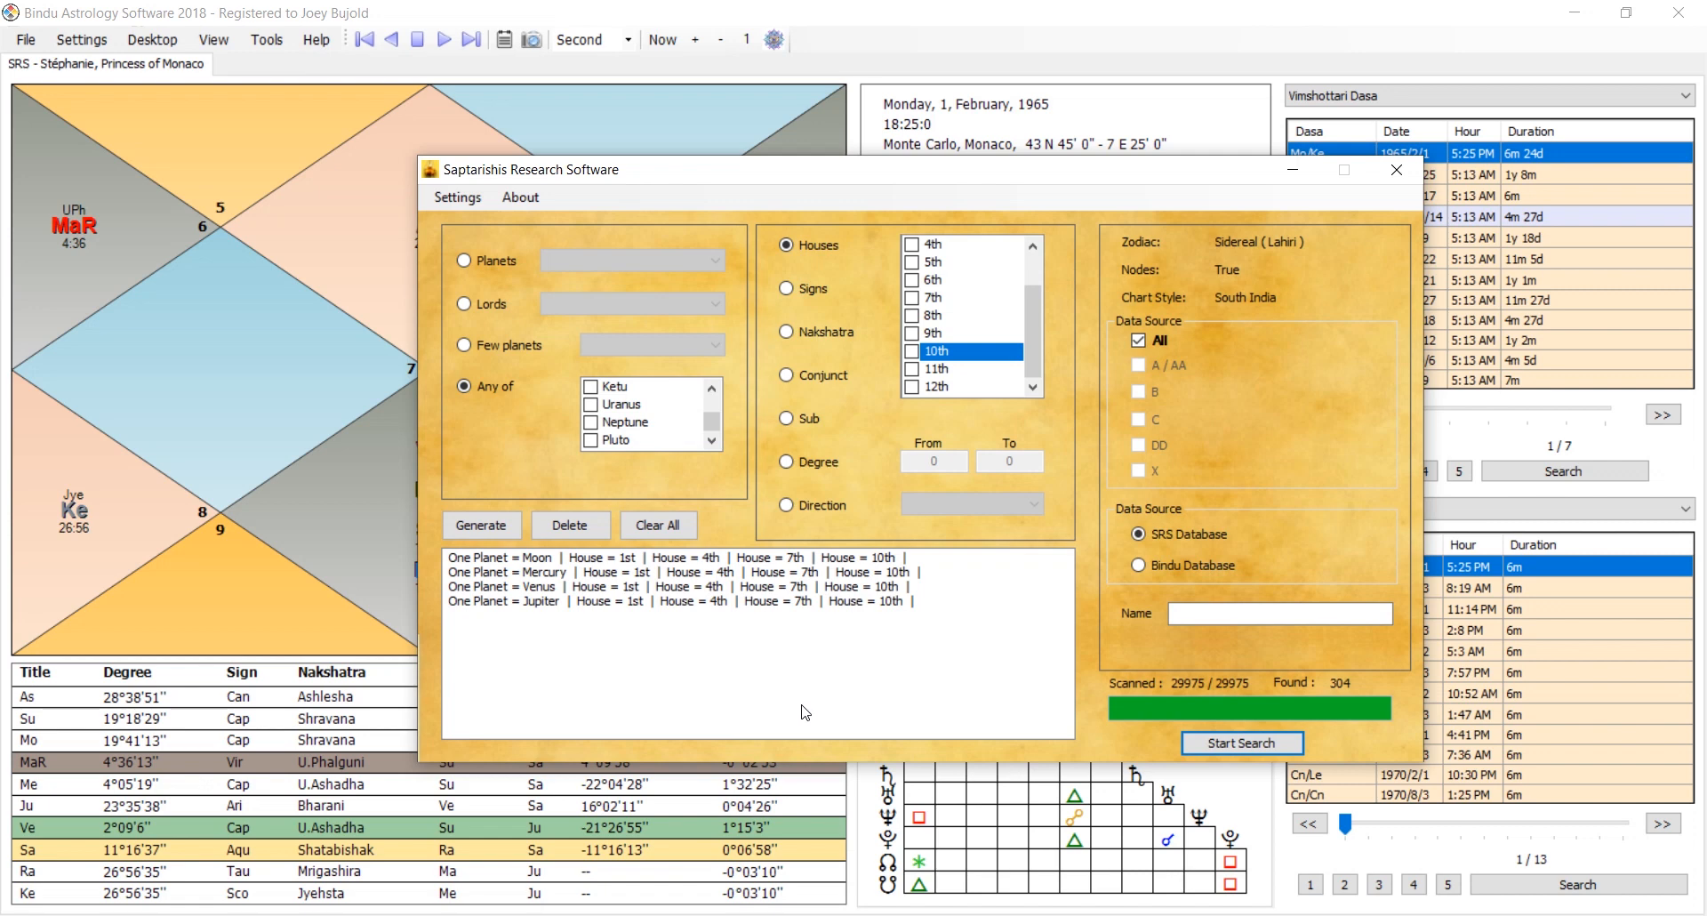
pyautogui.click(658, 525)
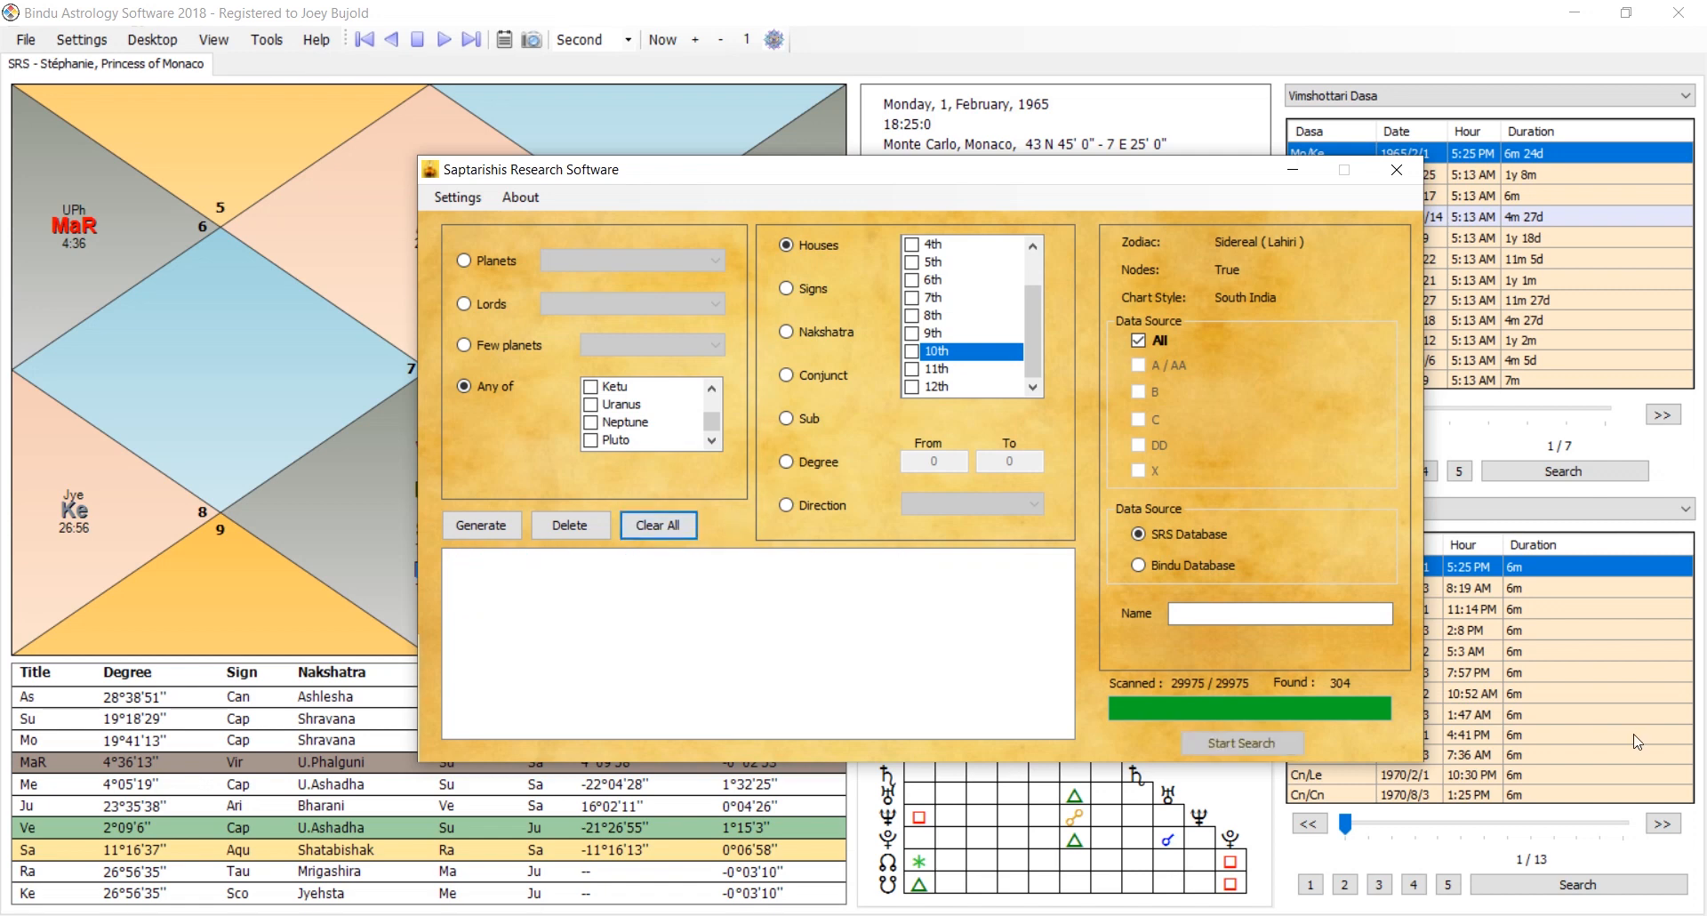